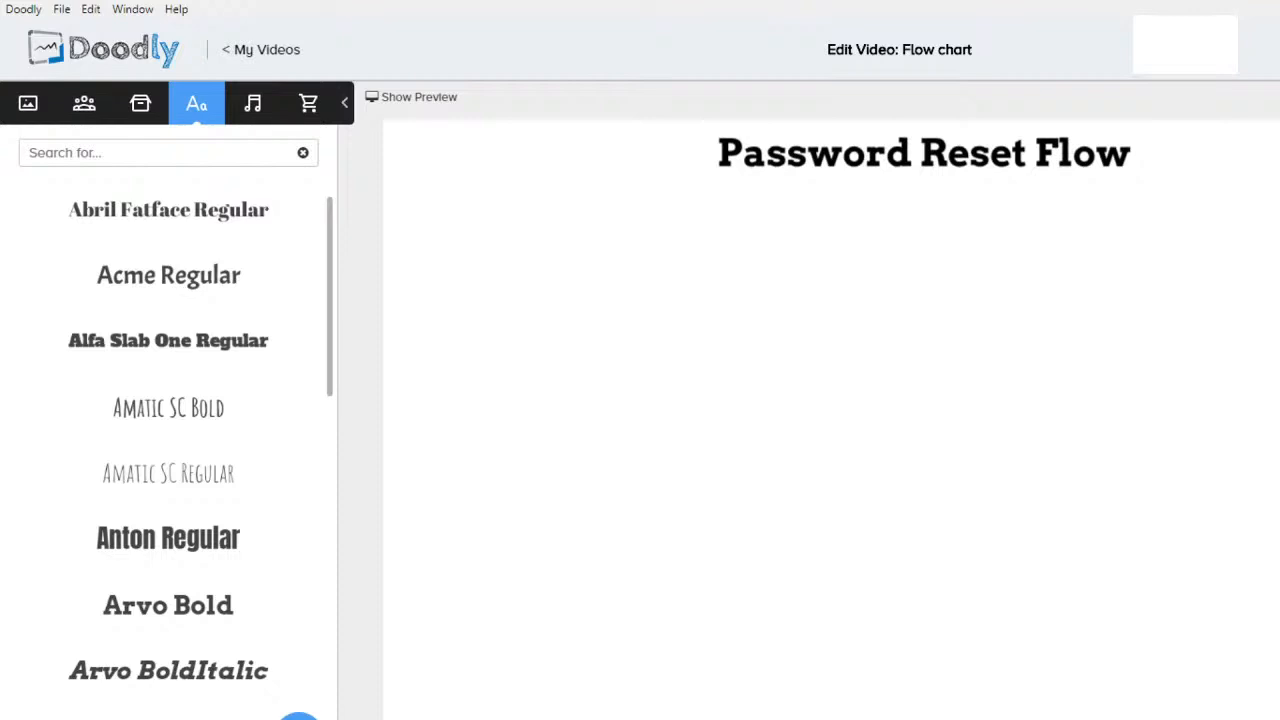
- Move the Password Reset Flow title down to the middle of the canvas and change its wording to "User adds email address"
left_click_drag(828, 160, 742, 338)
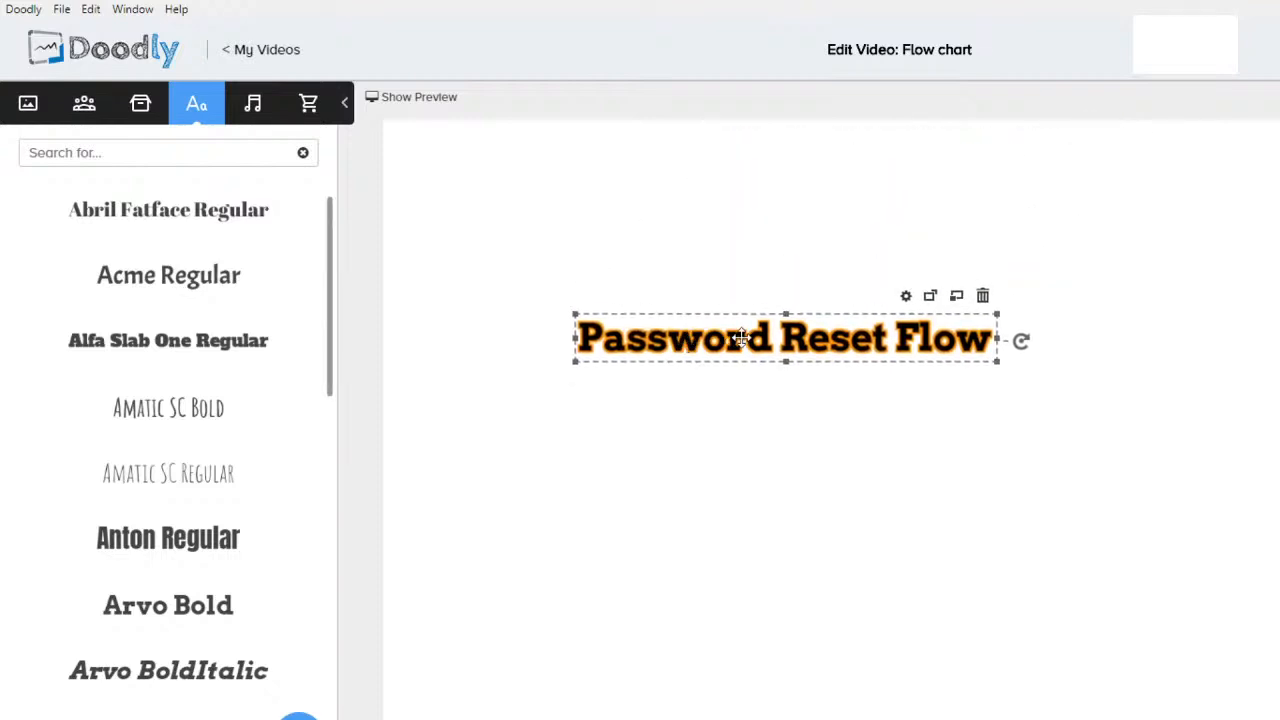
double_click(742, 338)
left_click_drag(874, 411, 652, 405)
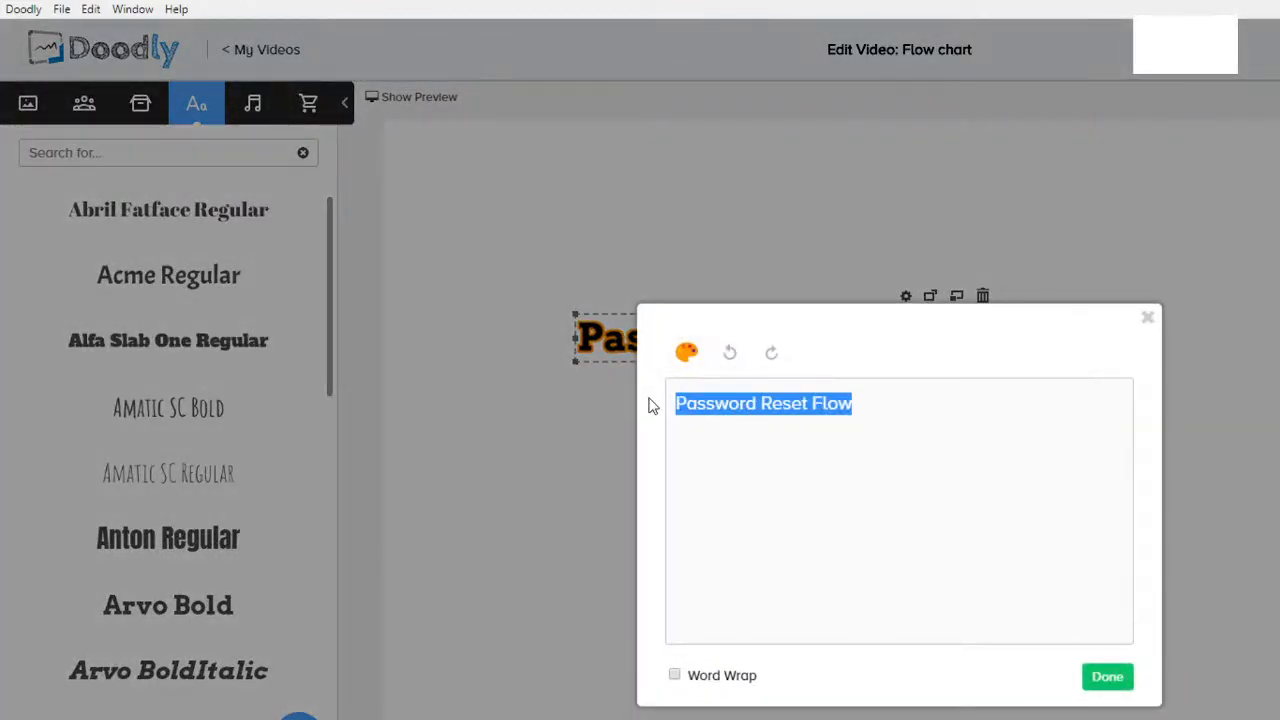
type("Udser")
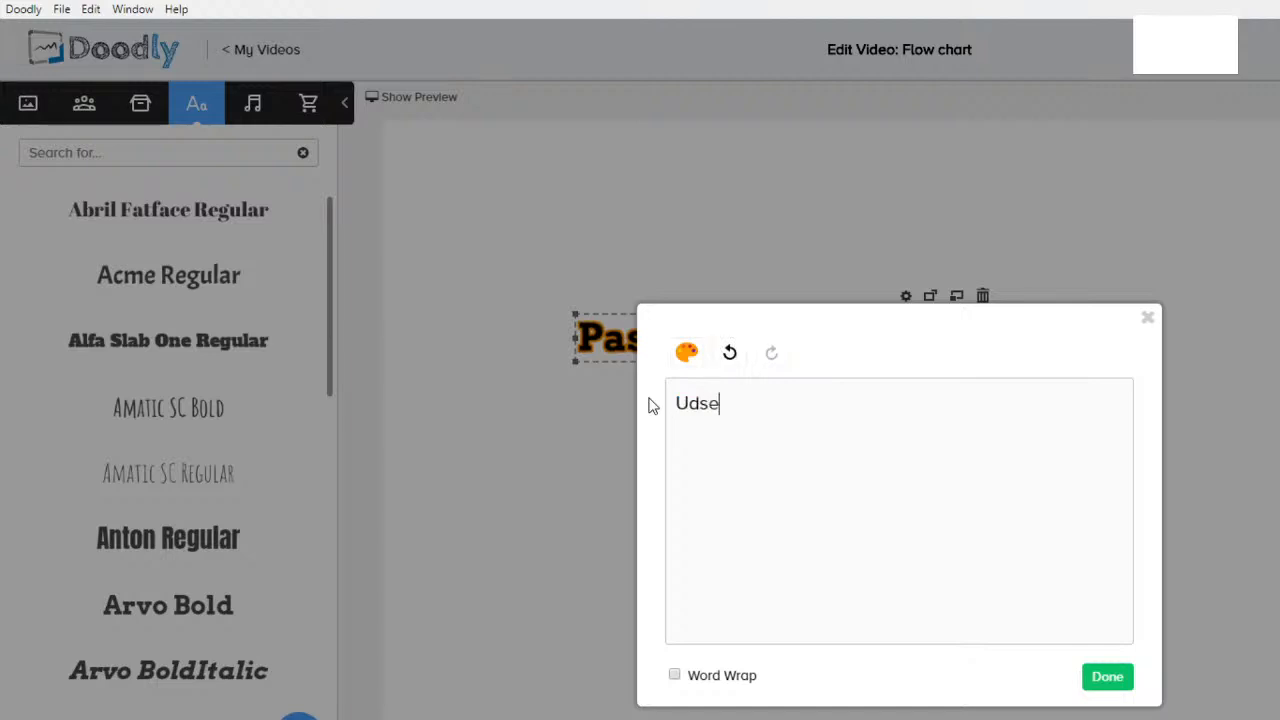
key("BackSpace")
key("BackSpace")
type("ser attemps")
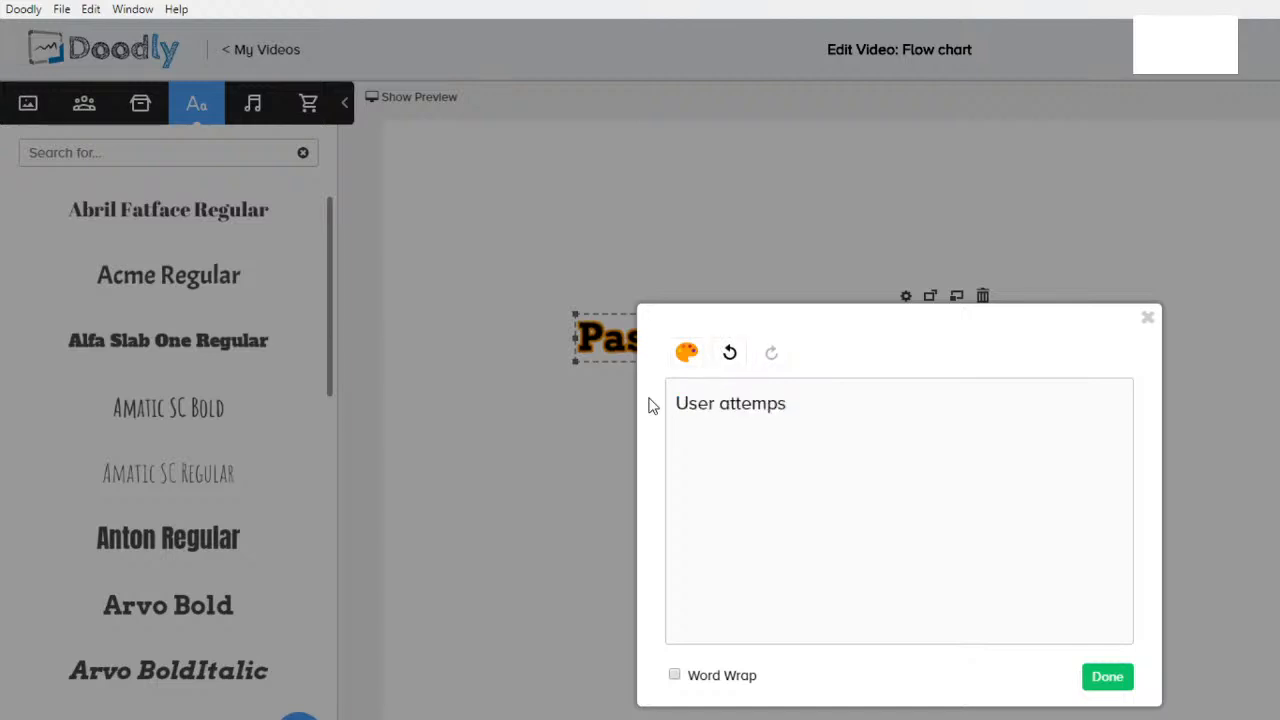
type("s to login")
key("ctrl+shift+Left")
key("ctrl+shift+Left")
key("ctrl+shift+Left")
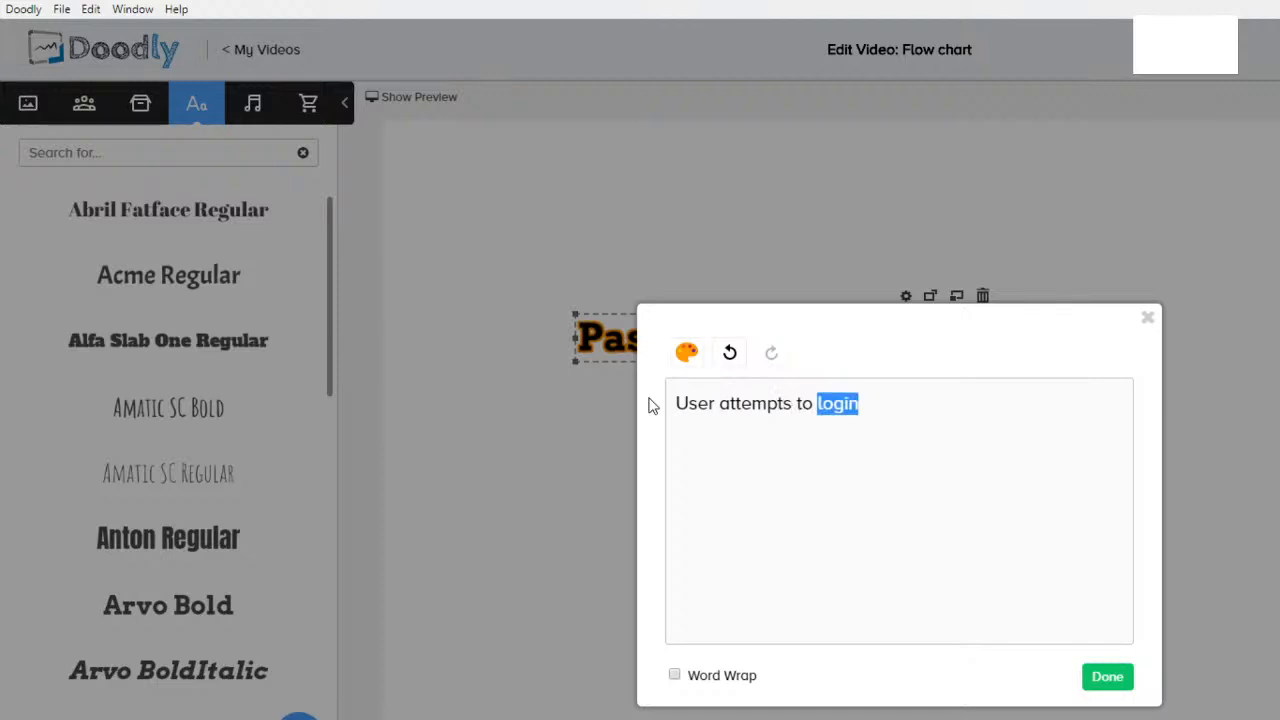
type("adds")
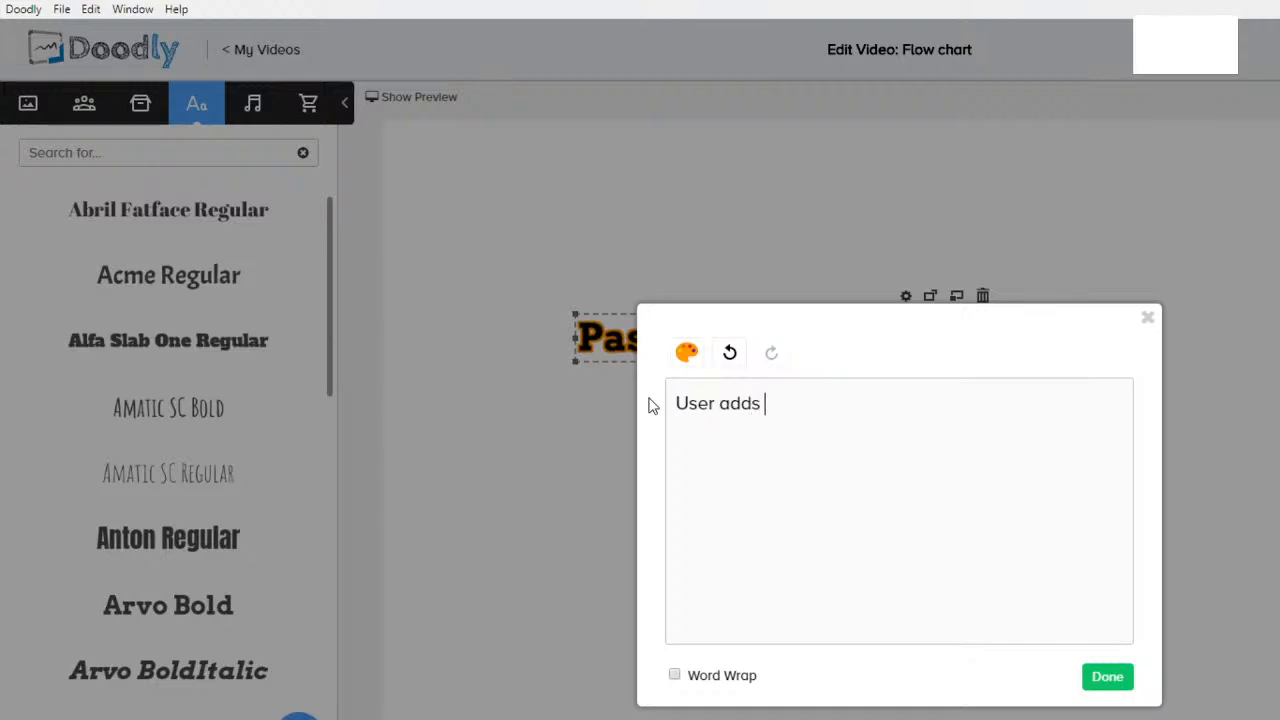
type(" email address")
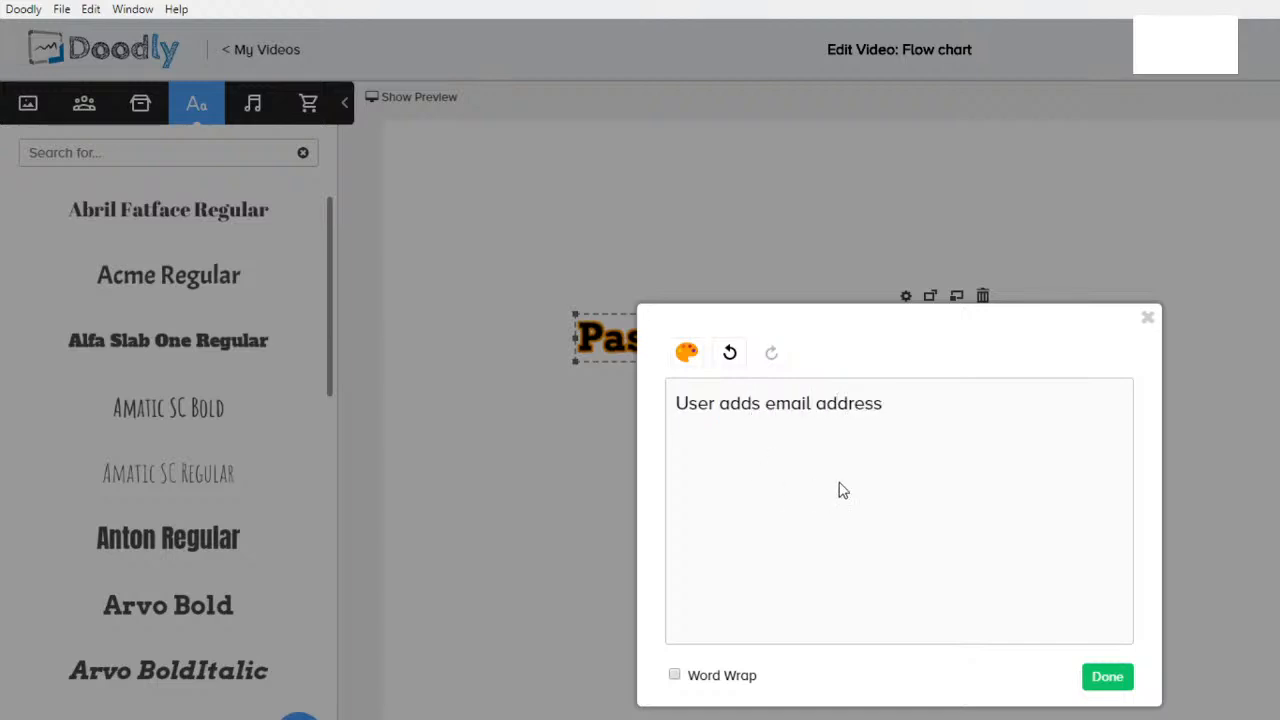
- Format the text with a line break after "User adds", word wrap turned on and centre alignment
left_click(768, 403)
key("Return")
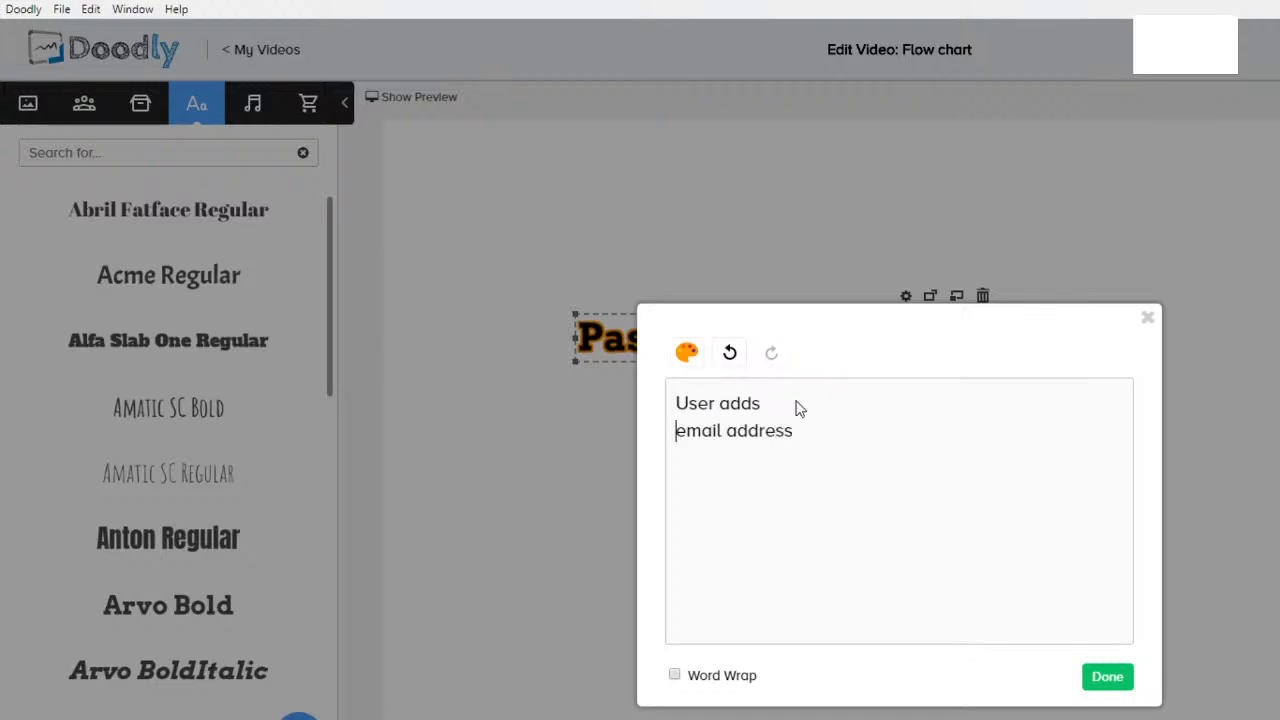
left_click(674, 675)
left_click(1107, 677)
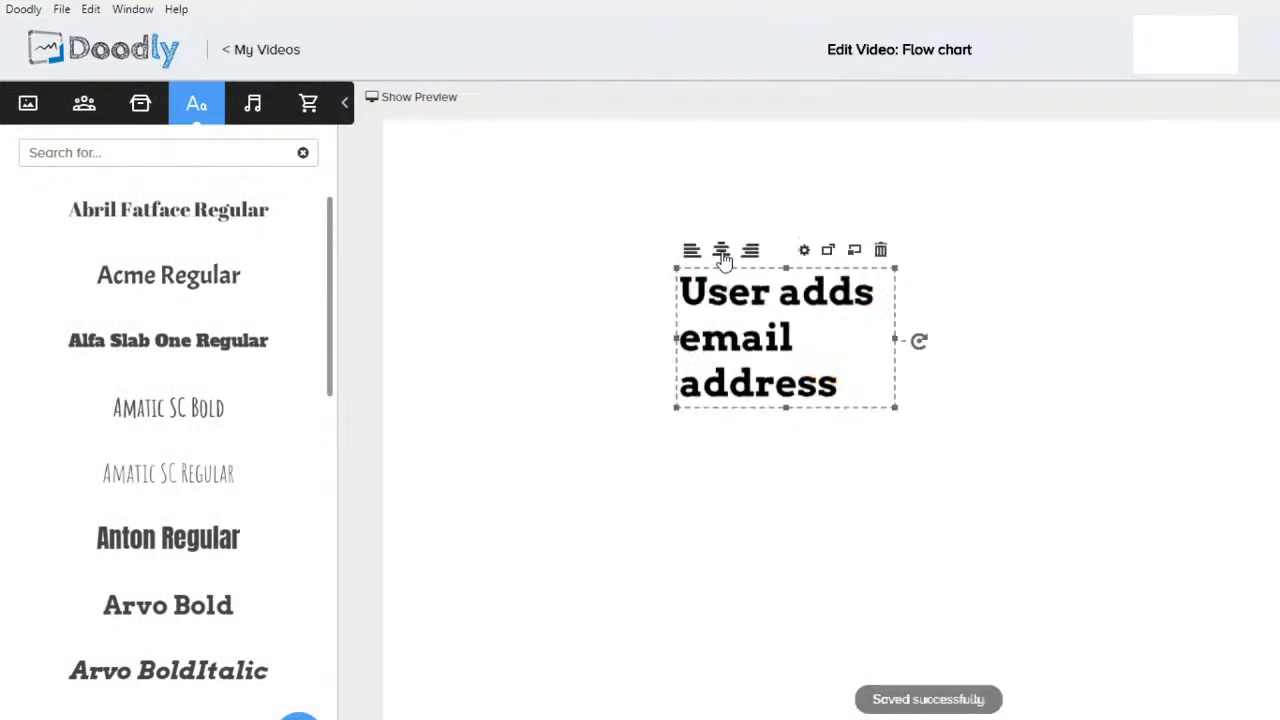
left_click(720, 250)
left_click(603, 403)
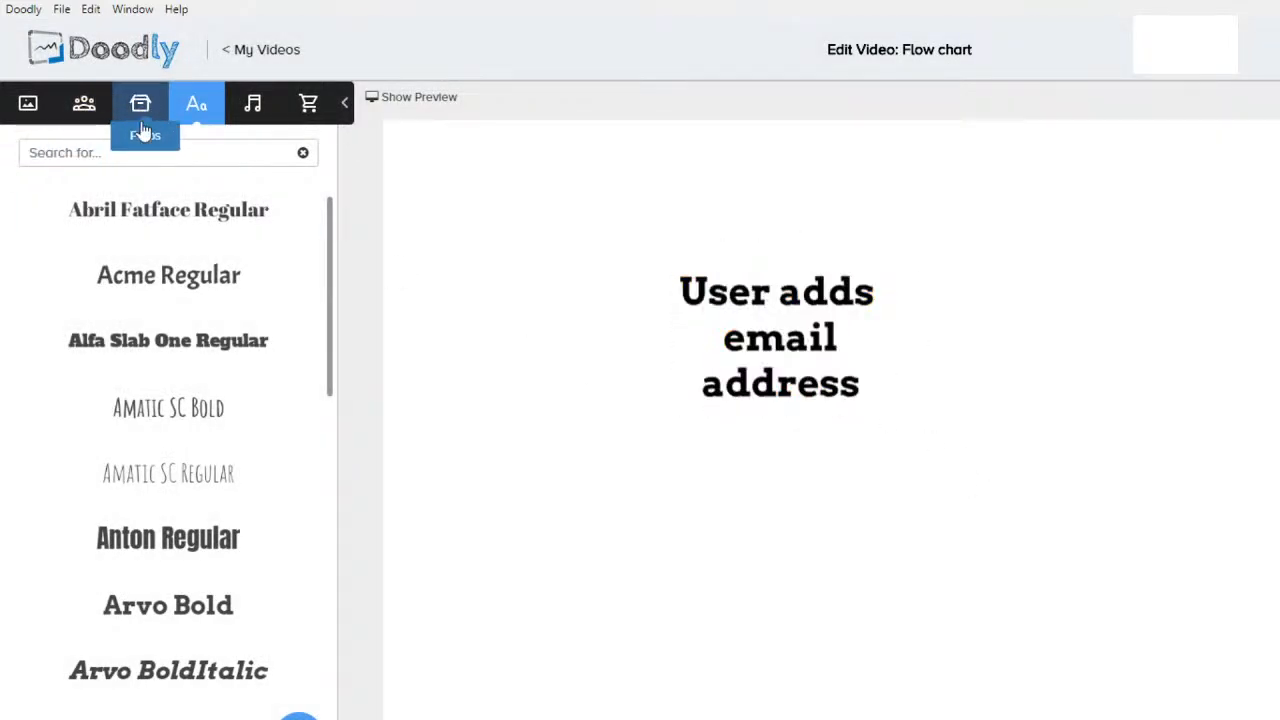
- Search the props library for "flowchart"
left_click(140, 103)
double_click(115, 160)
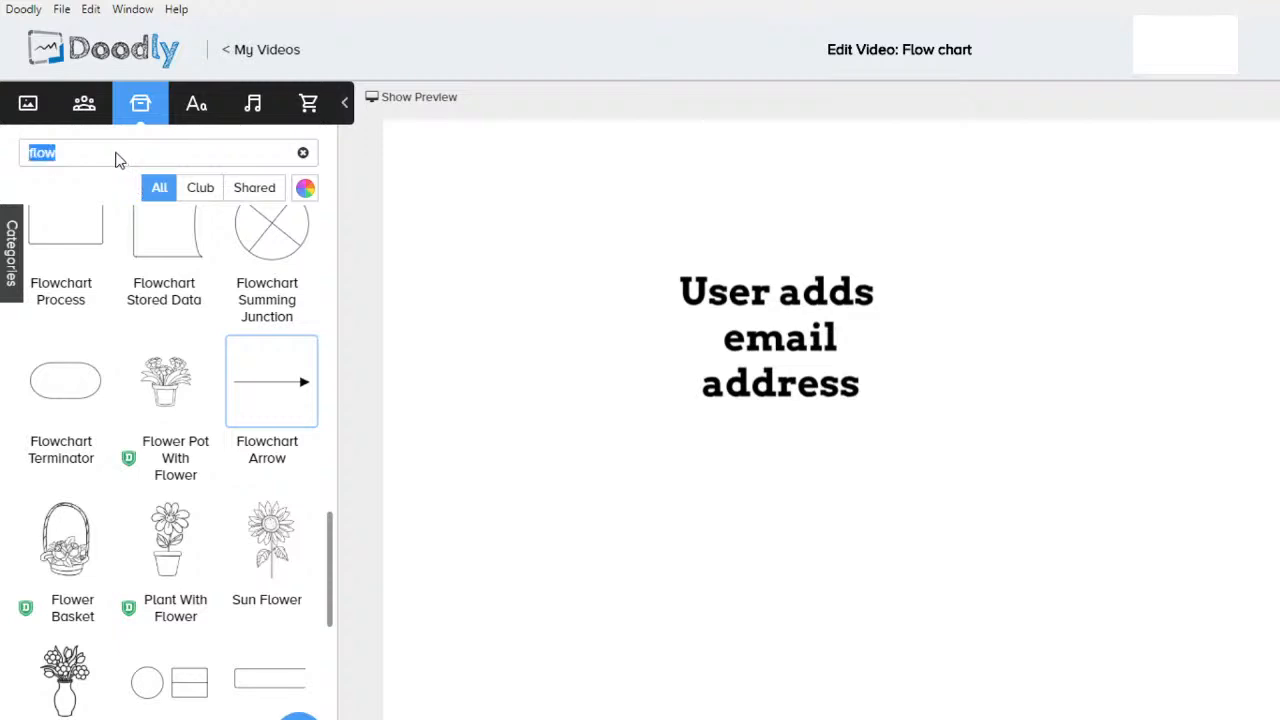
type("flow")
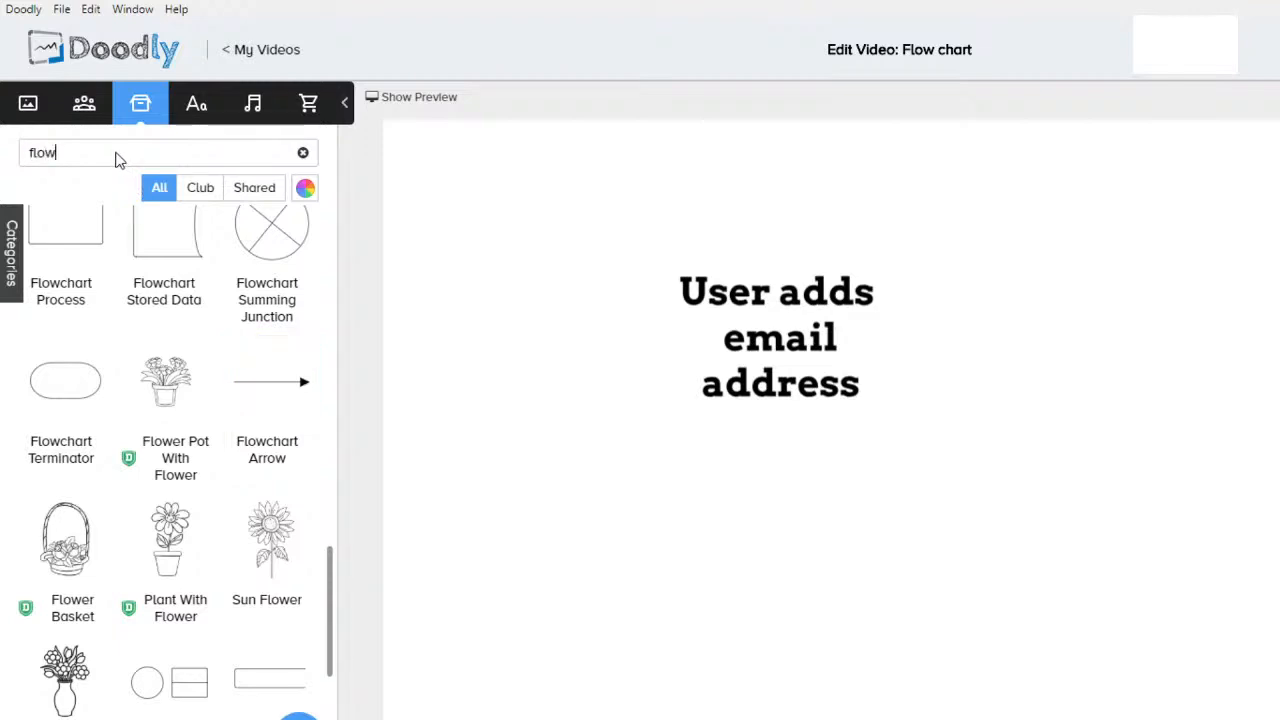
type("cho")
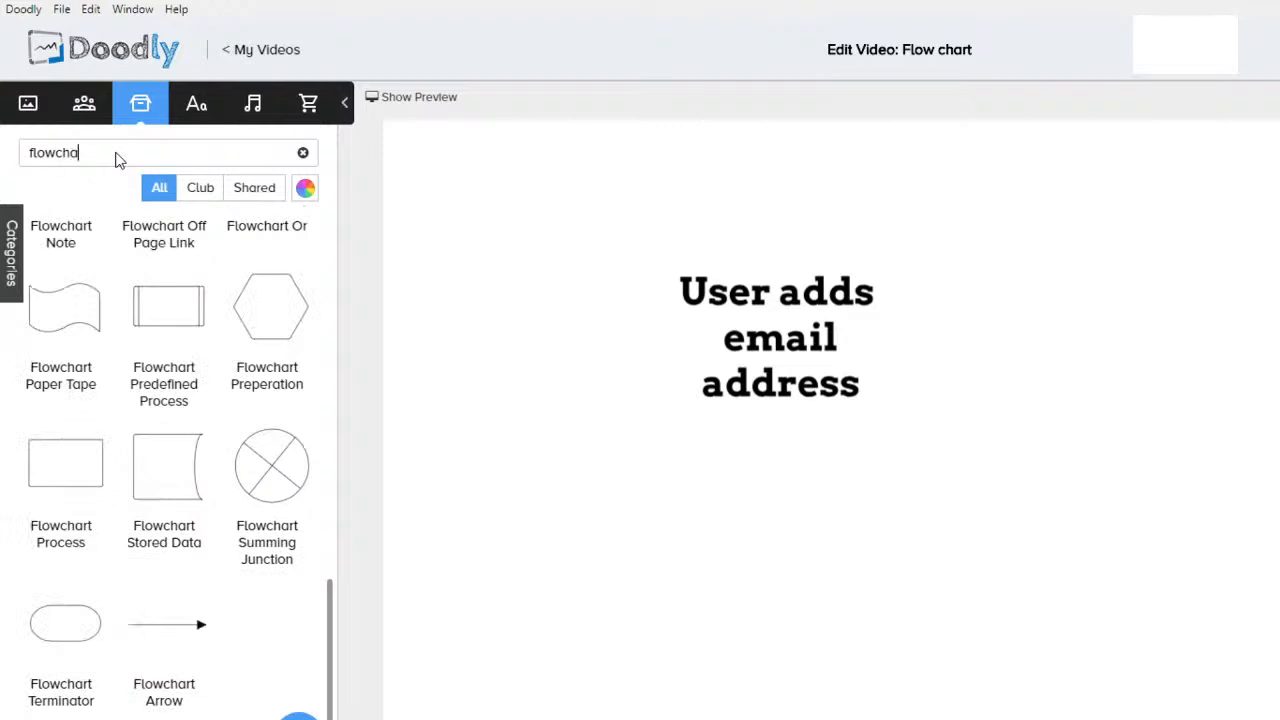
- Add the Flowchart Manual Operation shape to the upper-left part of the canvas
scroll(157, 429, "up", 10)
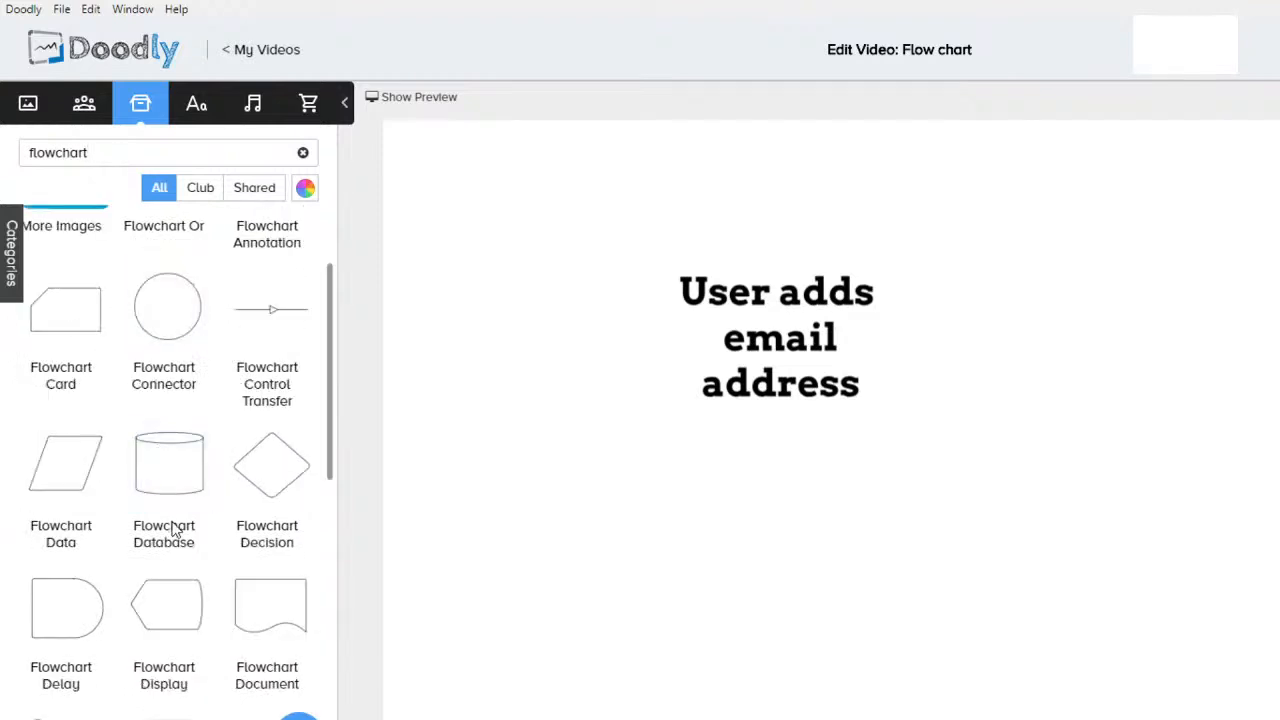
scroll(110, 513, "up", 3)
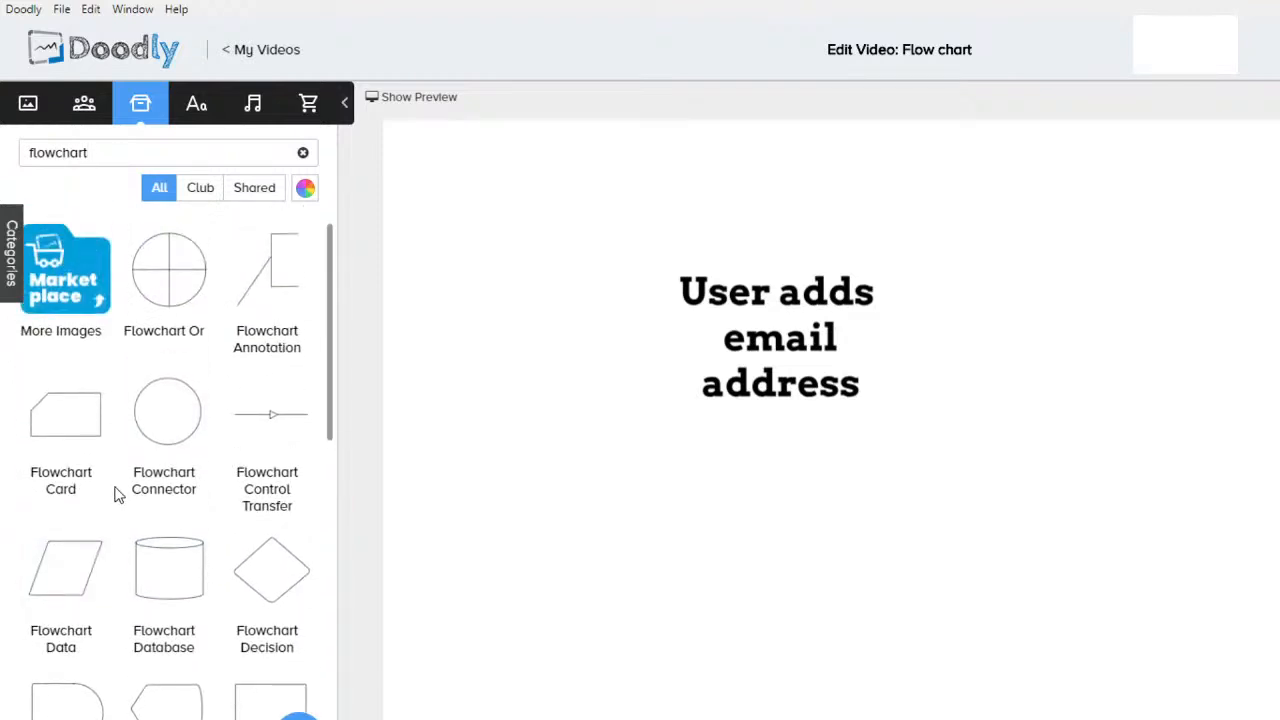
scroll(116, 494, "down", 1)
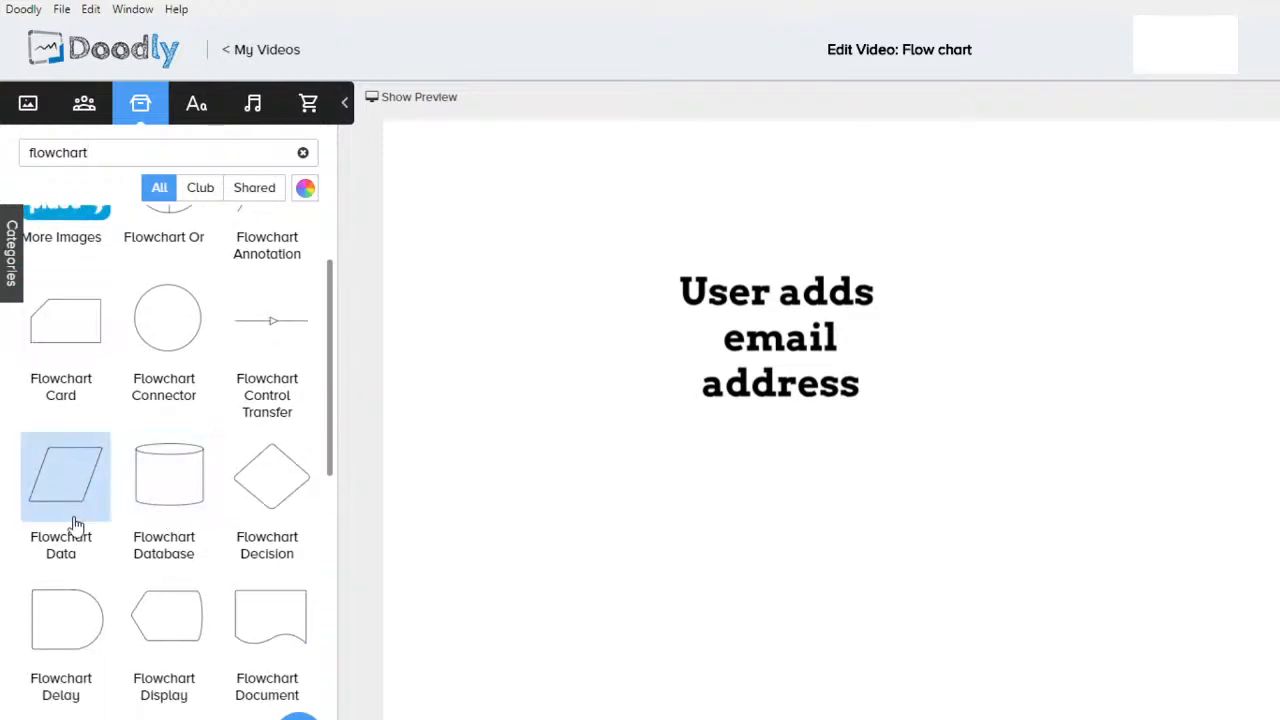
scroll(76, 510, "down", 1)
scroll(170, 540, "down", 2)
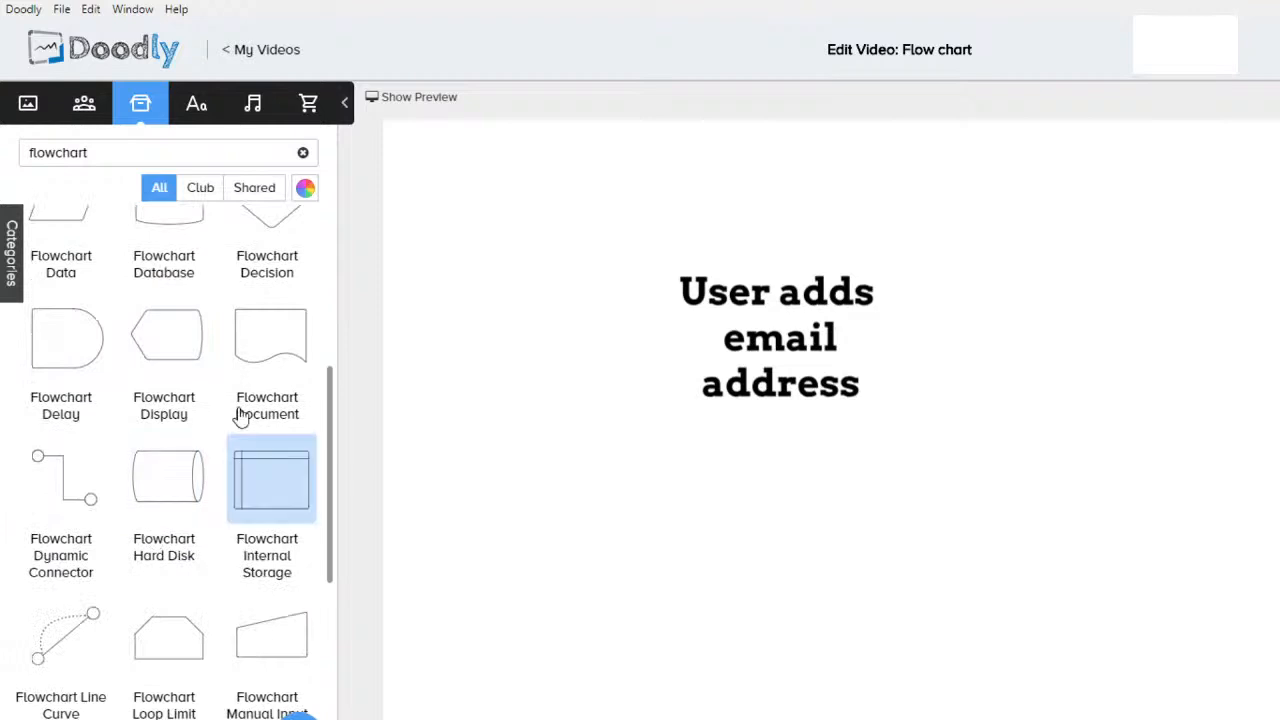
scroll(163, 567, "down", 1)
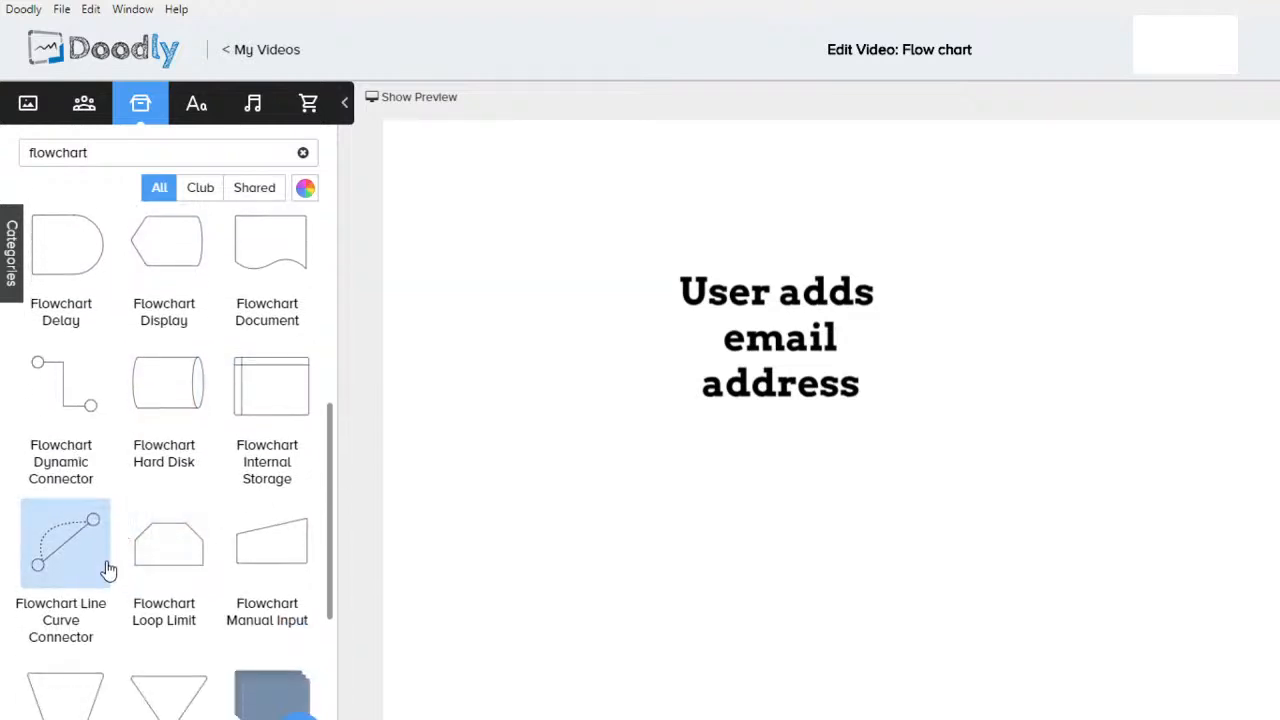
scroll(108, 570, "down", 2)
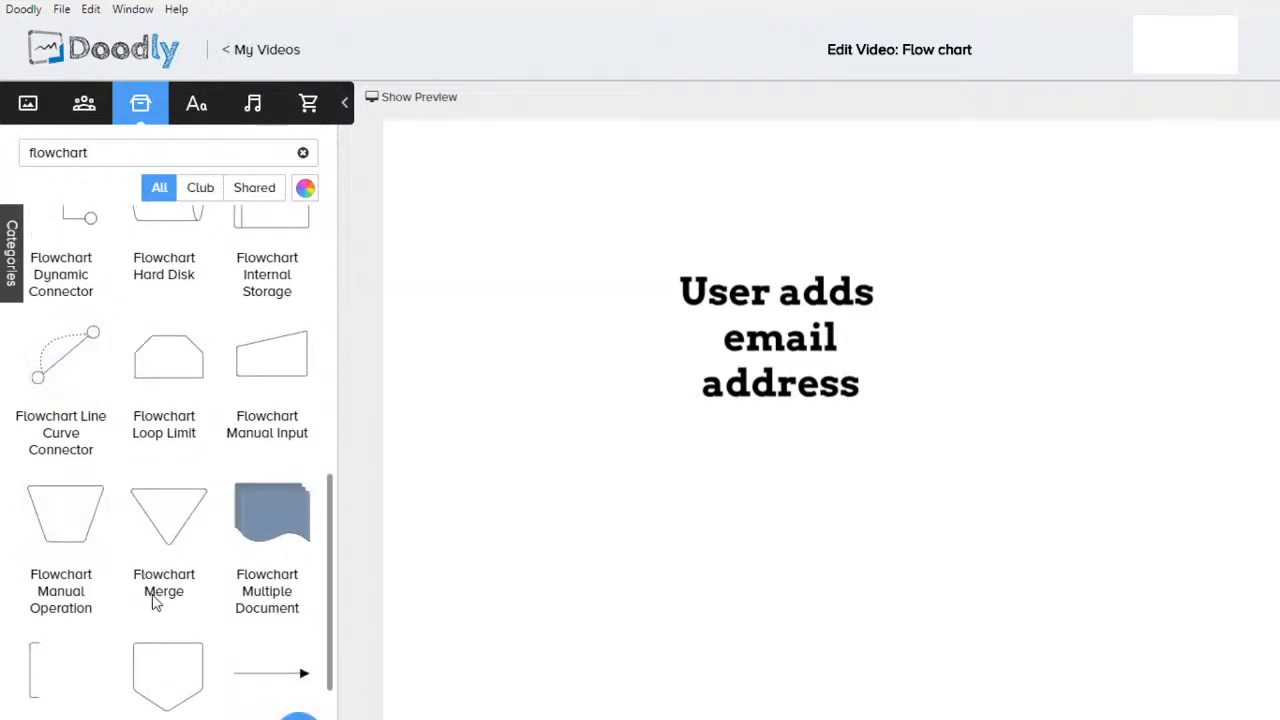
left_click_drag(69, 523, 573, 303)
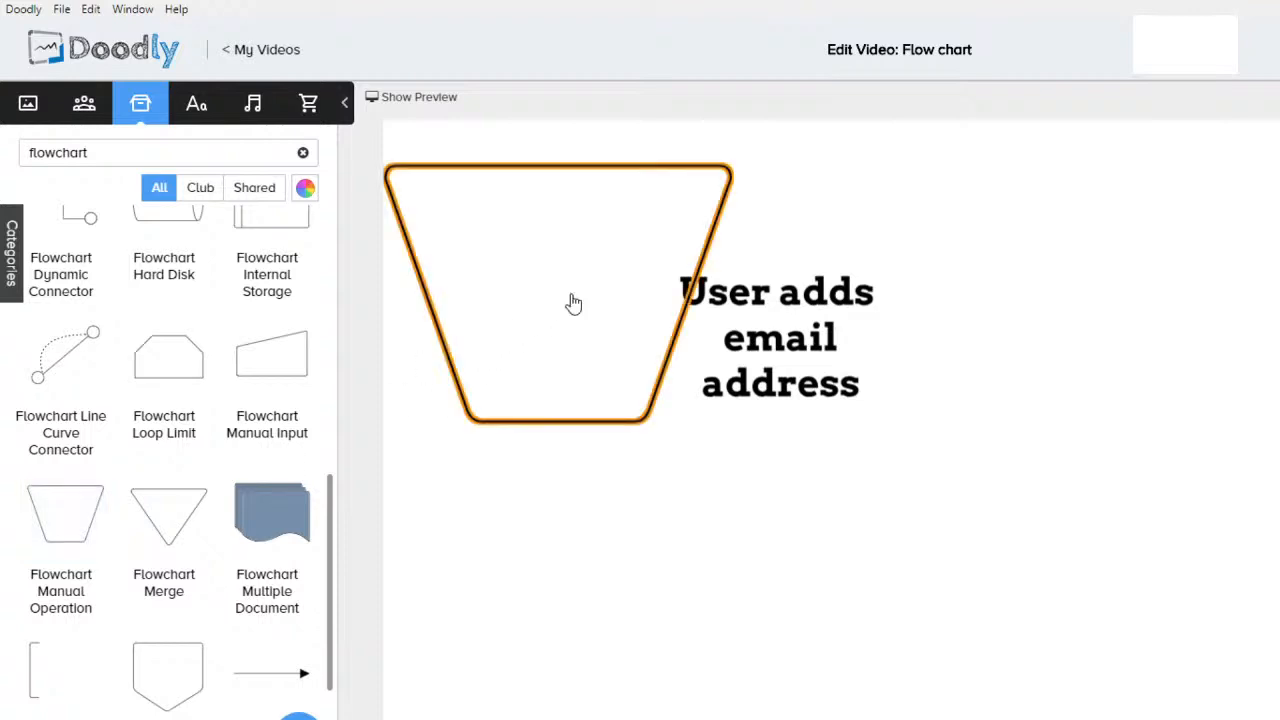
- Move the "User adds email address" text onto the trapezoid and shrink the trapezoid to fit around it
left_click(786, 345)
left_click_drag(786, 345, 581, 284)
left_click(560, 391)
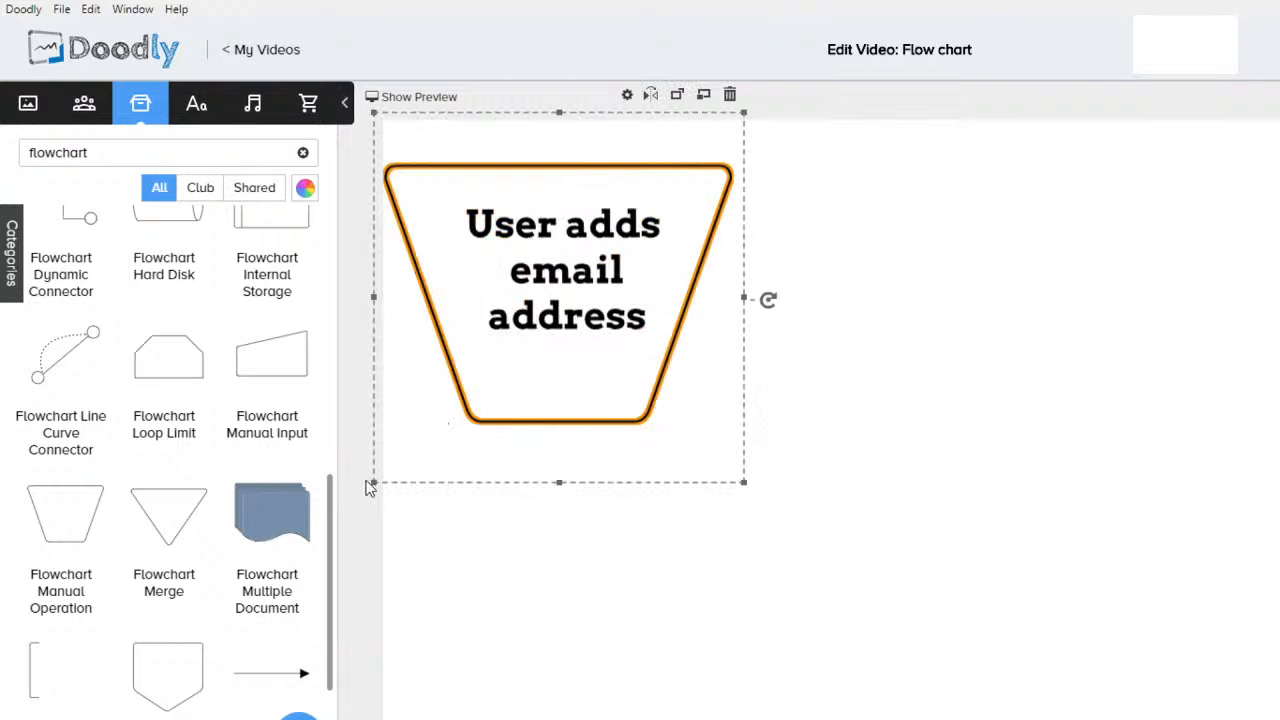
left_click_drag(372, 482, 477, 377)
left_click_drag(698, 255, 724, 321)
- Reposition the trapezoid in the canvas's upper-left corner, enlarge it slightly and place the "User adds email address" text inside
left_click_drag(563, 294, 864, 545)
left_click_drag(851, 326, 488, 237)
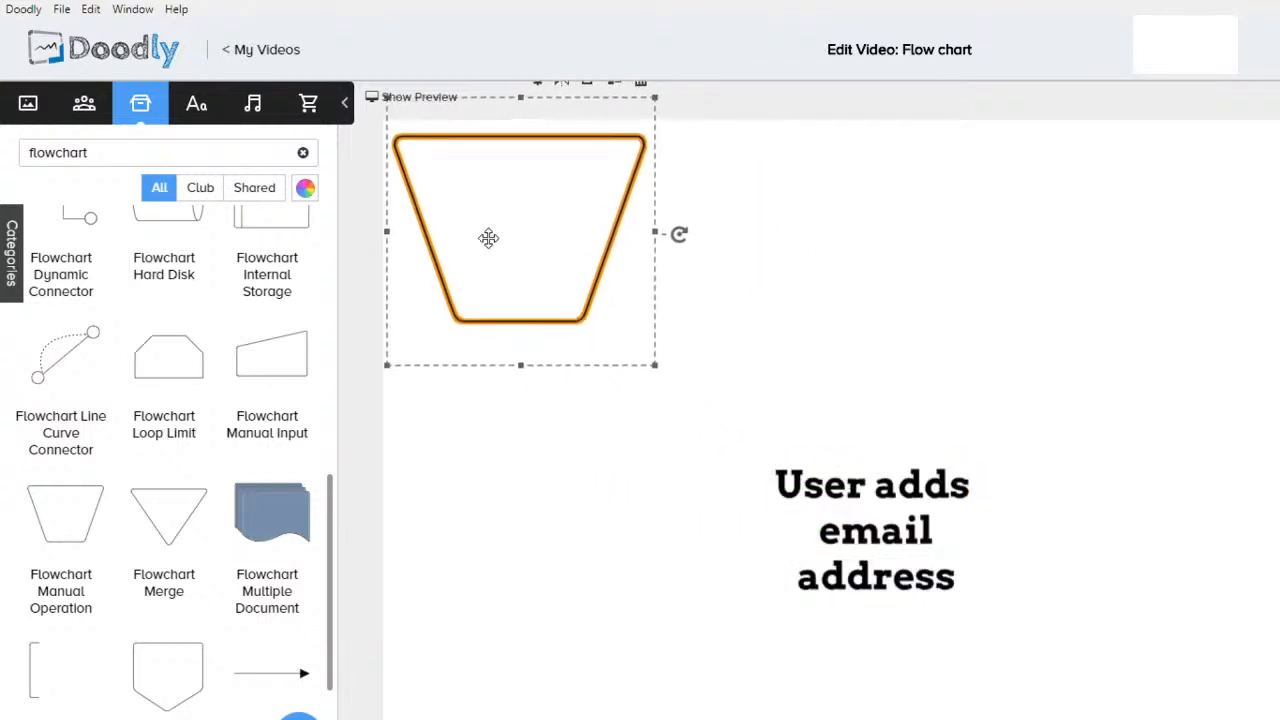
left_click_drag(657, 369, 667, 378)
left_click_drag(903, 557, 549, 233)
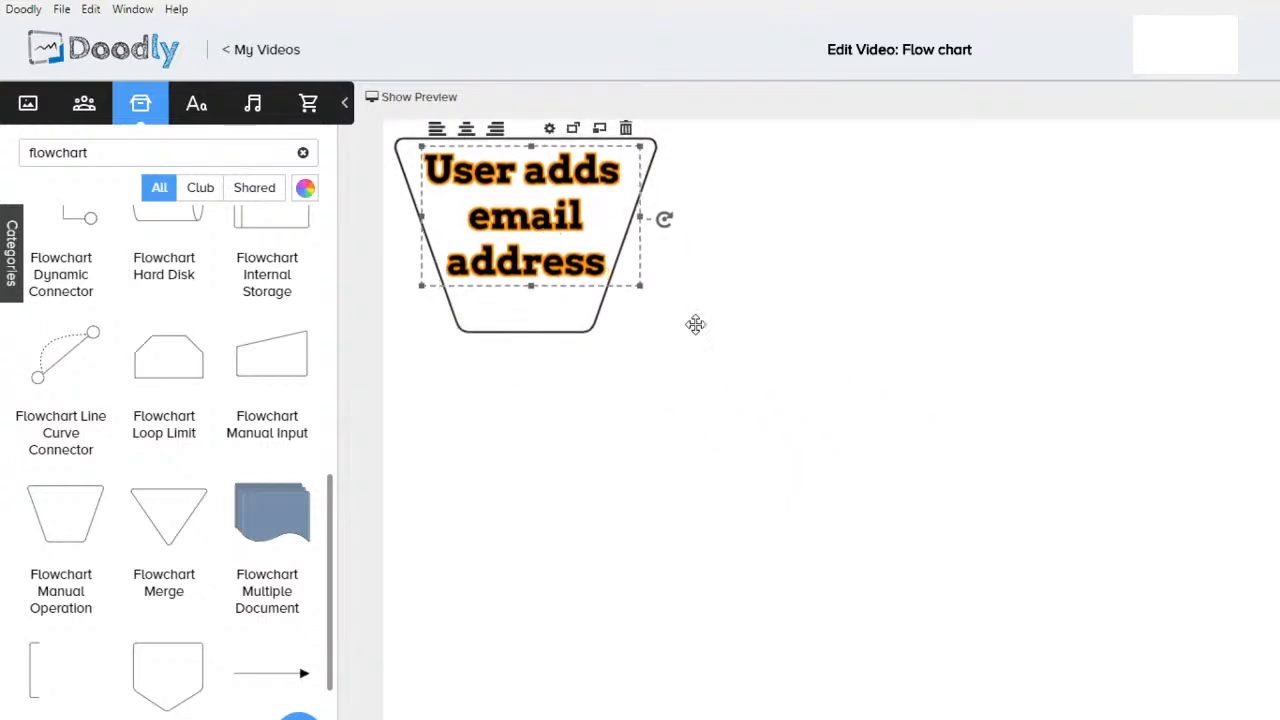
left_click(785, 395)
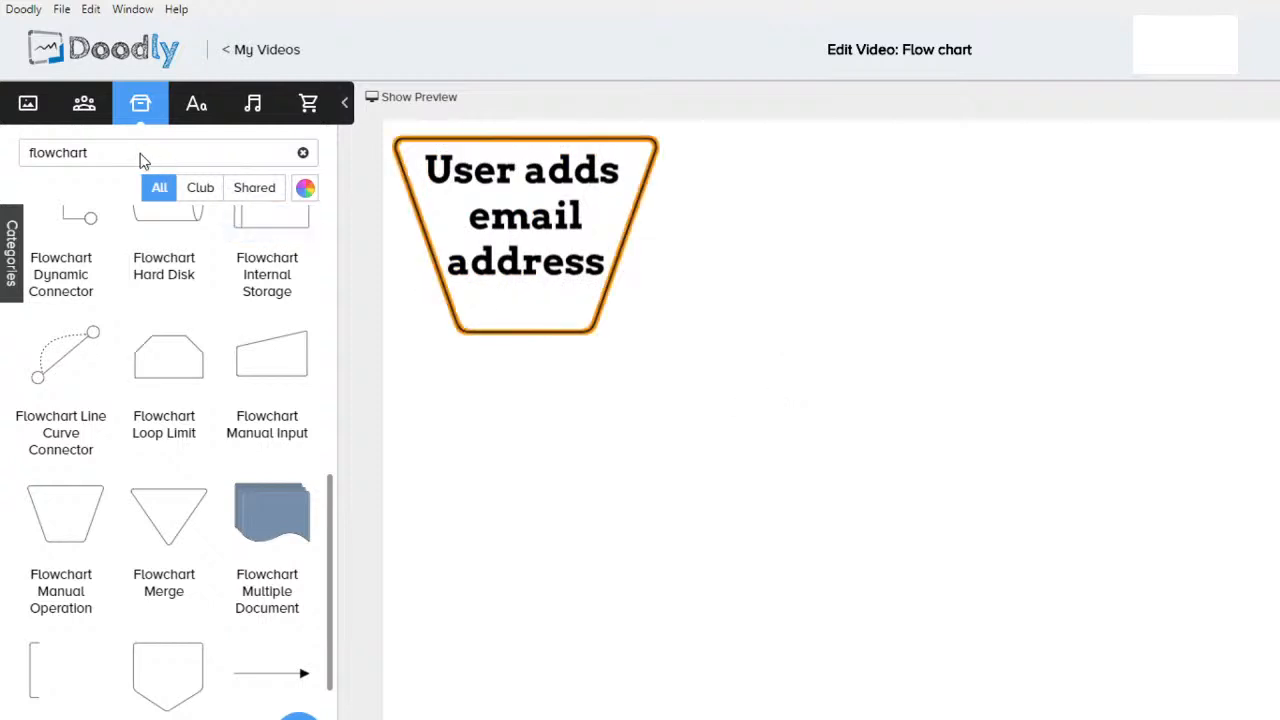
- Add a Flowchart Arrow, shrink it to less than half its size and position it pointing away from the trapezoid's right edge
scroll(197, 507, "down", 1)
scroll(197, 507, "down", 1)
left_click_drag(286, 526, 871, 457)
left_click(995, 462)
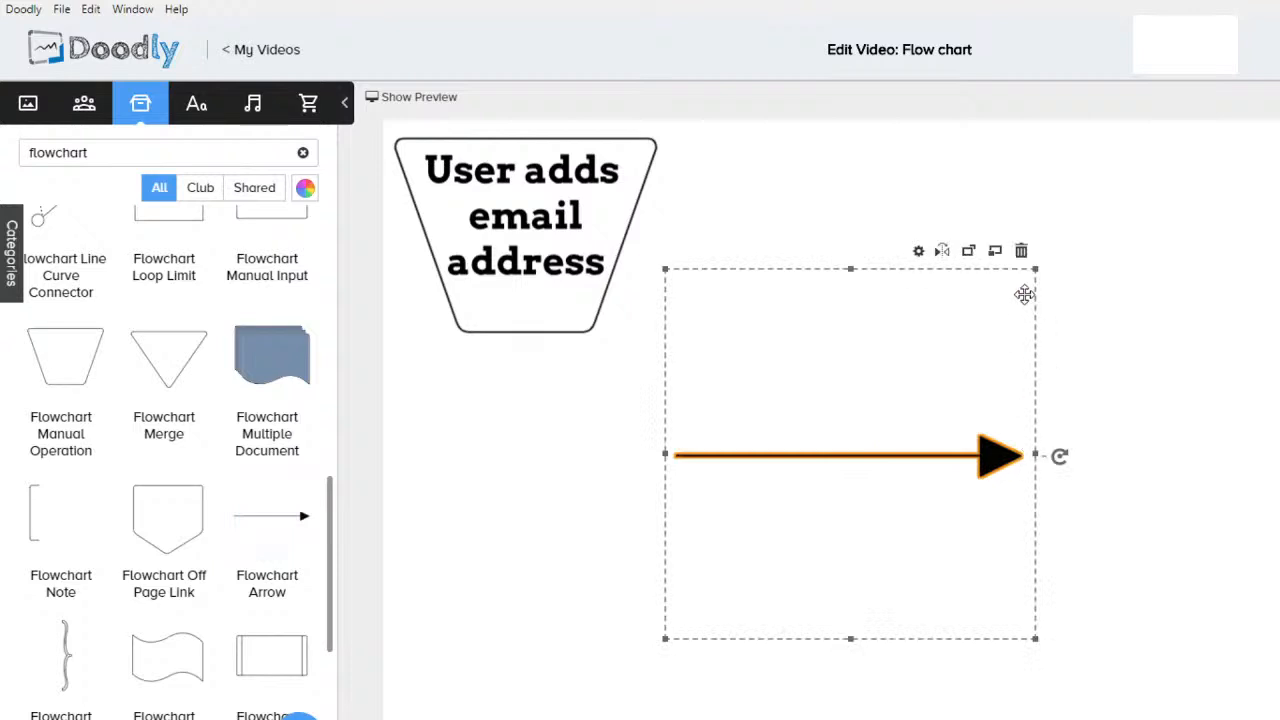
left_click_drag(1025, 283, 820, 472)
left_click_drag(807, 555, 767, 244)
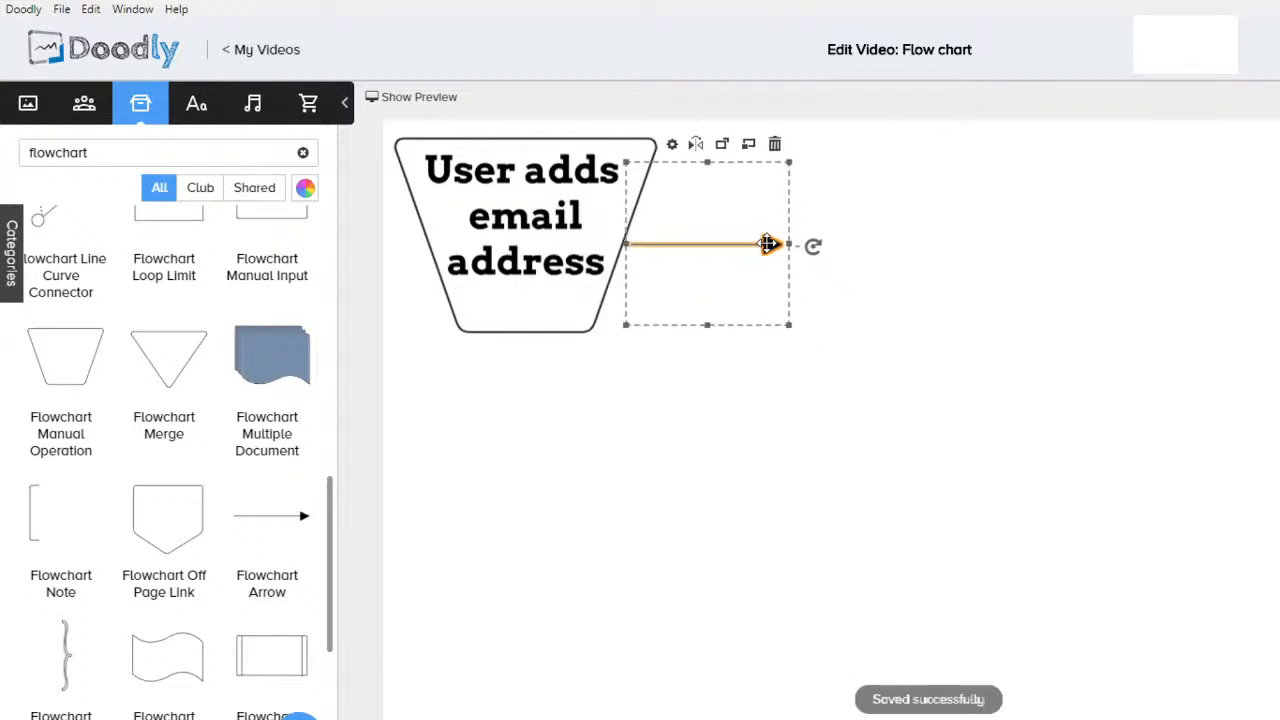
left_click(640, 463)
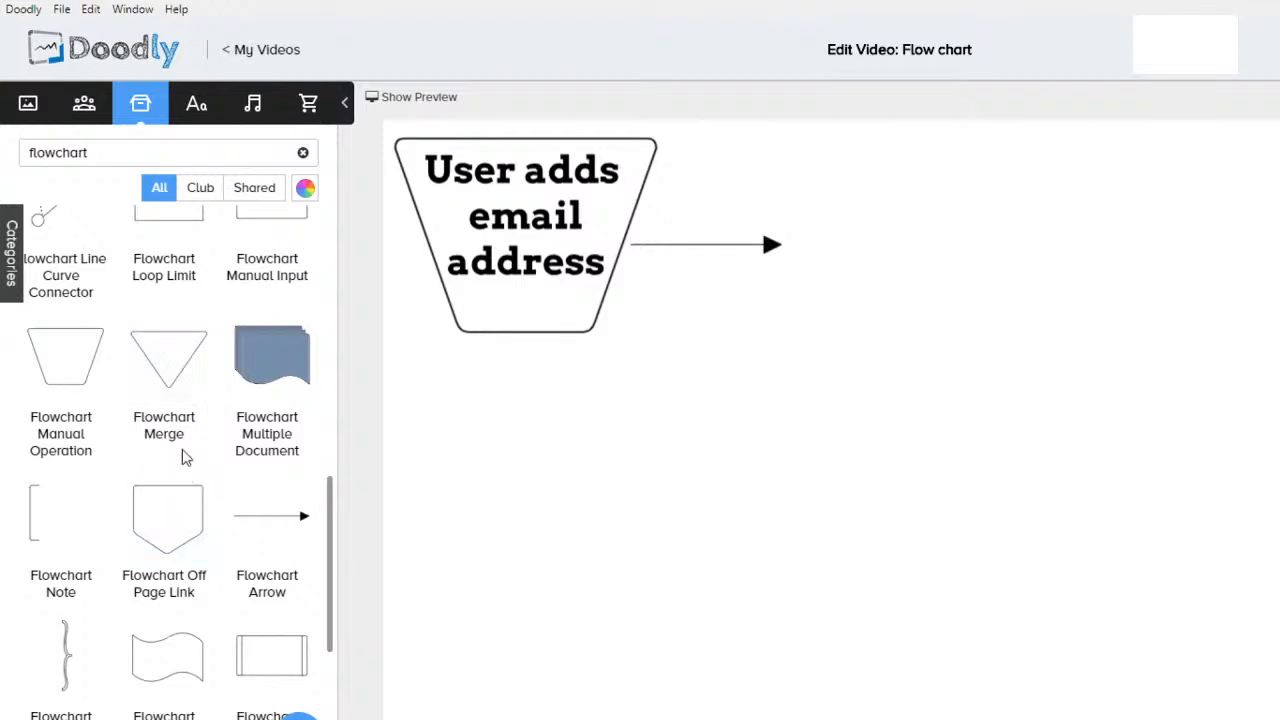
- Add the Flowchart Decision diamond to the canvas, to the right of the arrow
scroll(183, 455, "up", 2)
scroll(245, 436, "up", 4)
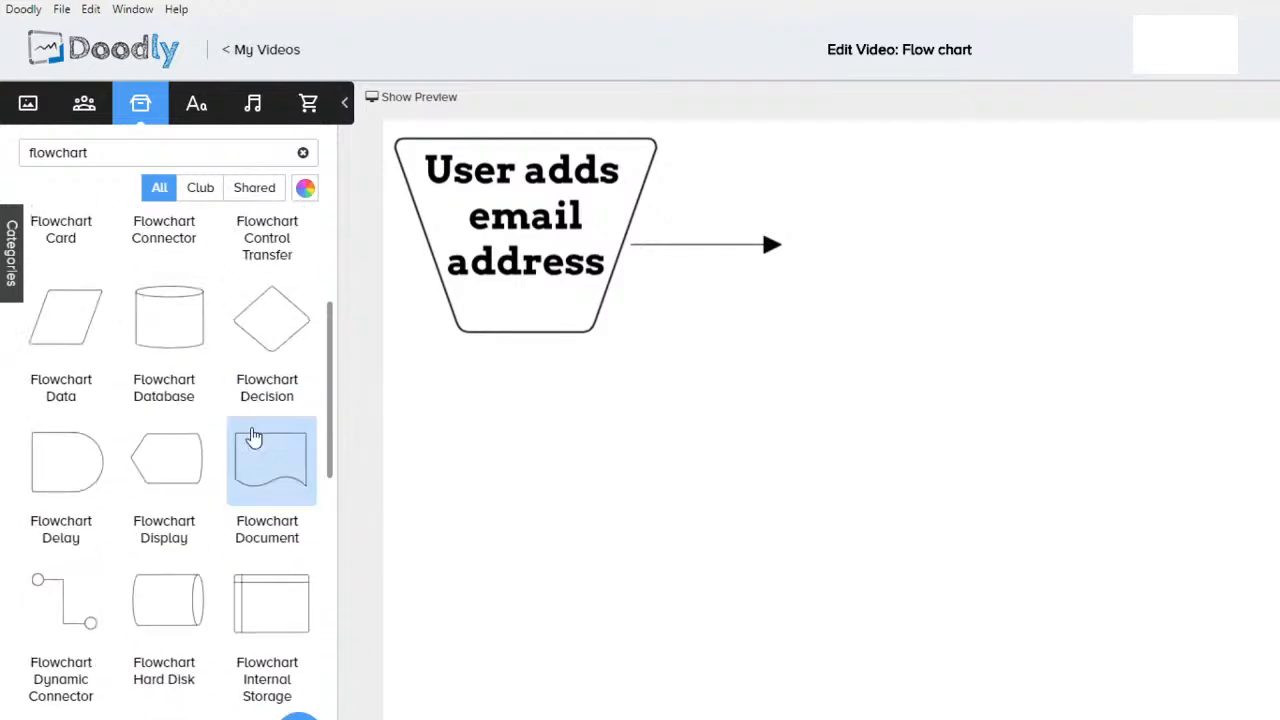
scroll(228, 440, "up", 3)
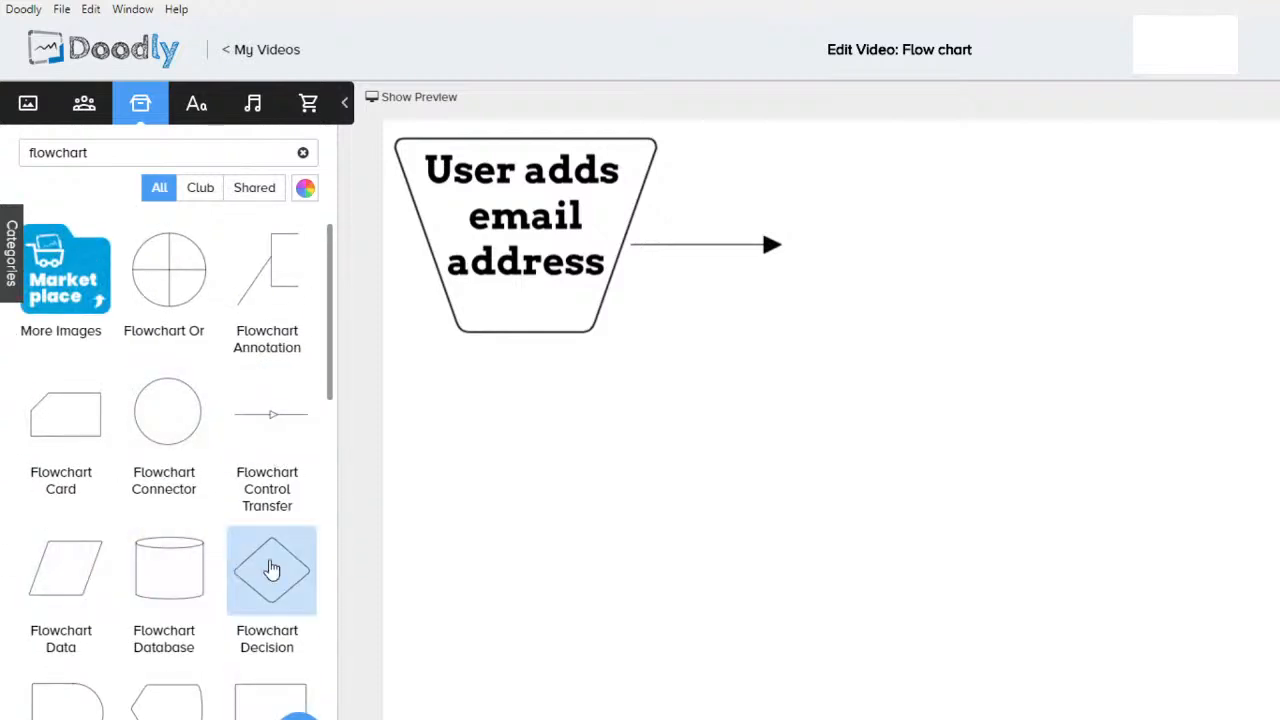
left_click_drag(987, 243, 946, 349)
left_click(544, 212)
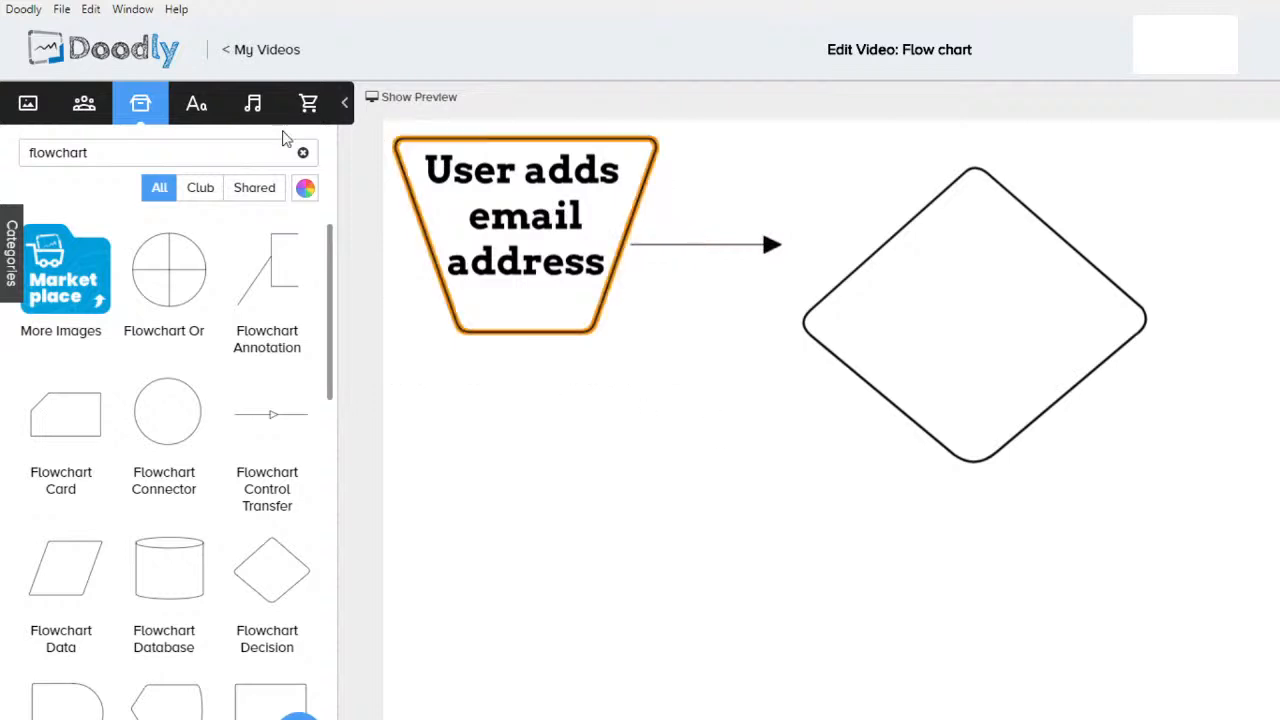
- Add an Arvo Bold text object below the flowchart shapes and select its placeholder wording
left_click(198, 104)
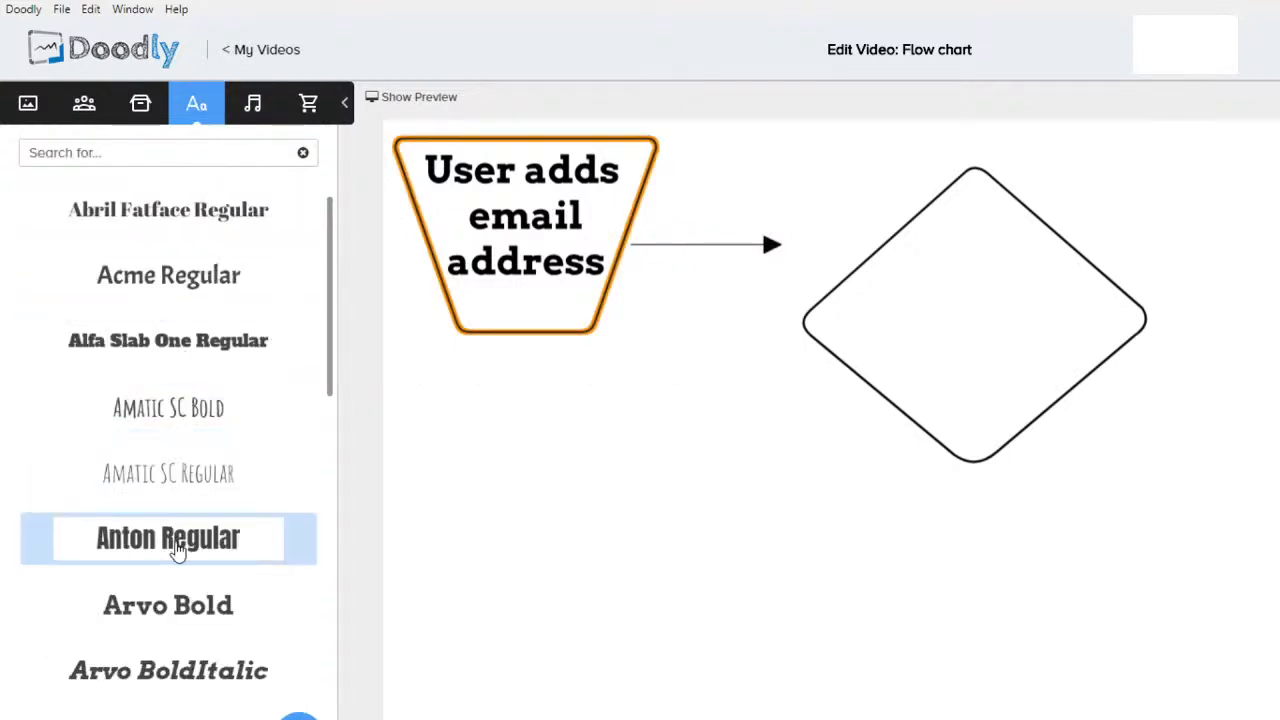
left_click_drag(177, 606, 626, 583)
double_click(645, 588)
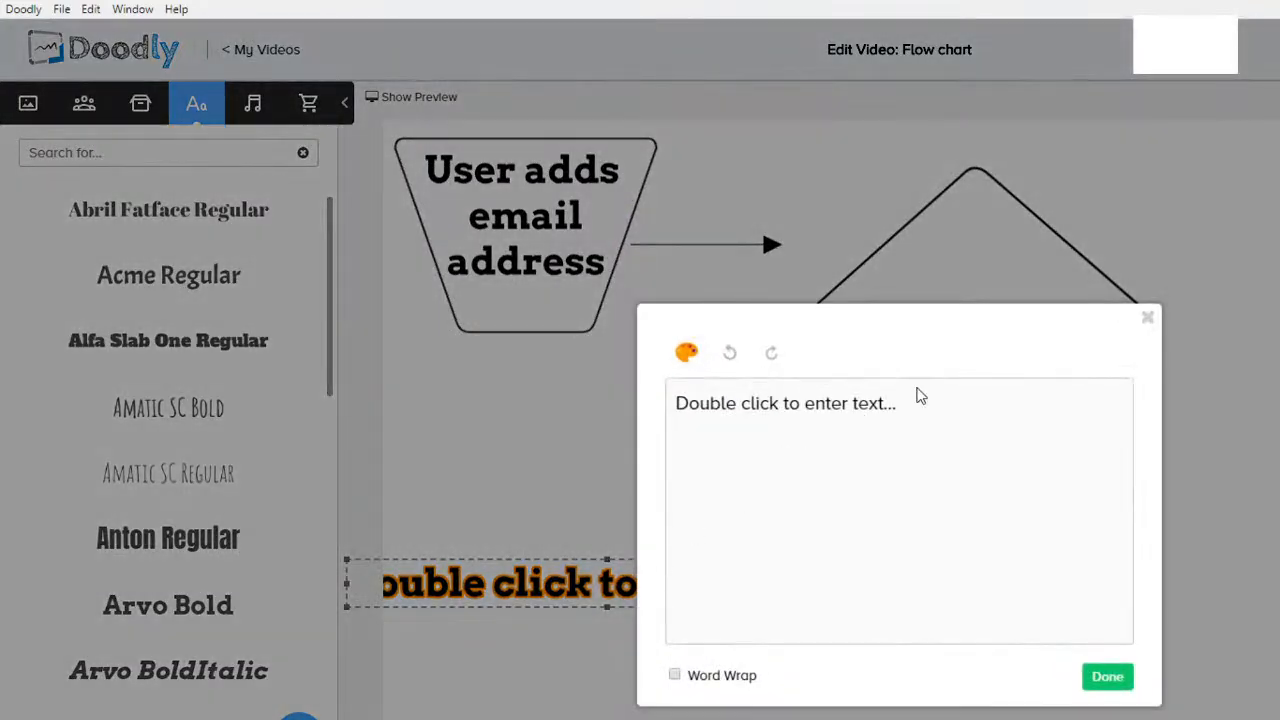
left_click_drag(949, 412, 626, 391)
type("Can user")
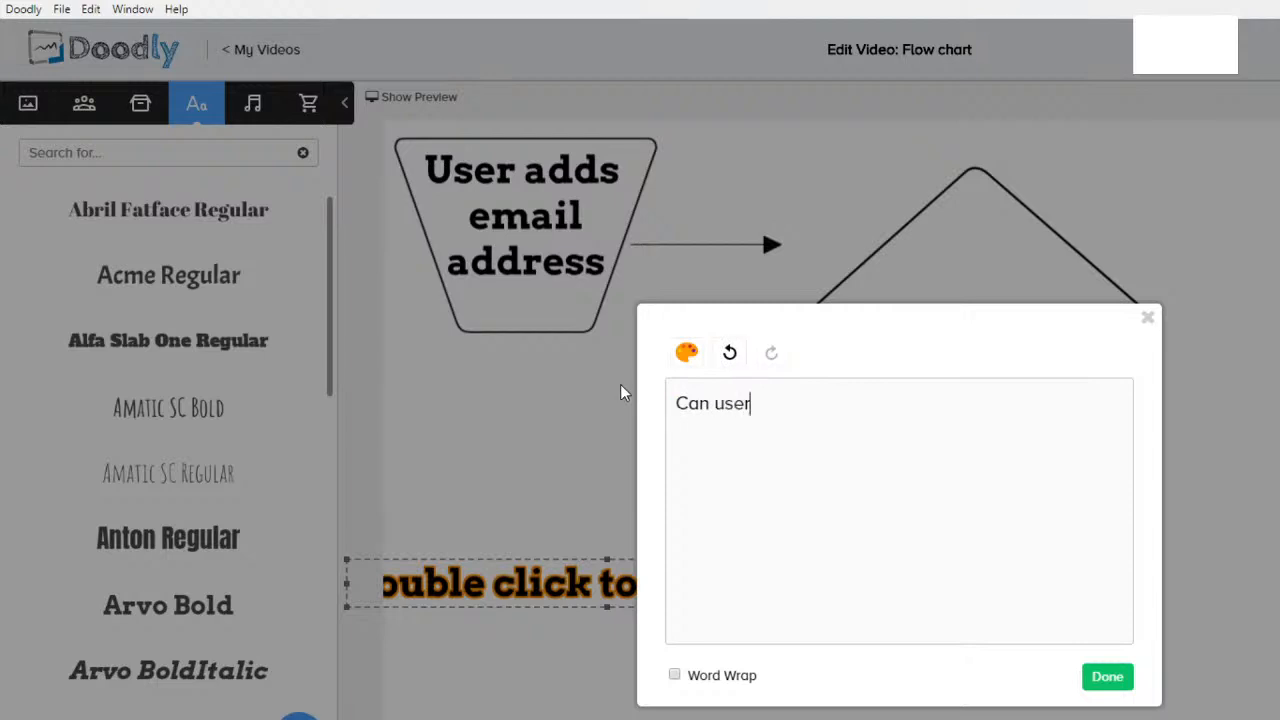
type("Re")
key("BackSpace")
key("BackSpace")
key("BackSpace")
key("BackSpace")
key("BackSpace")
key("BackSpace")
key("BackSpace")
key("BackSpace")
key("BackSpace")
- Enter "User picks 'Reset password'" as the new text object's wording, enable word wrap and centre-align its lines
type("User picks")
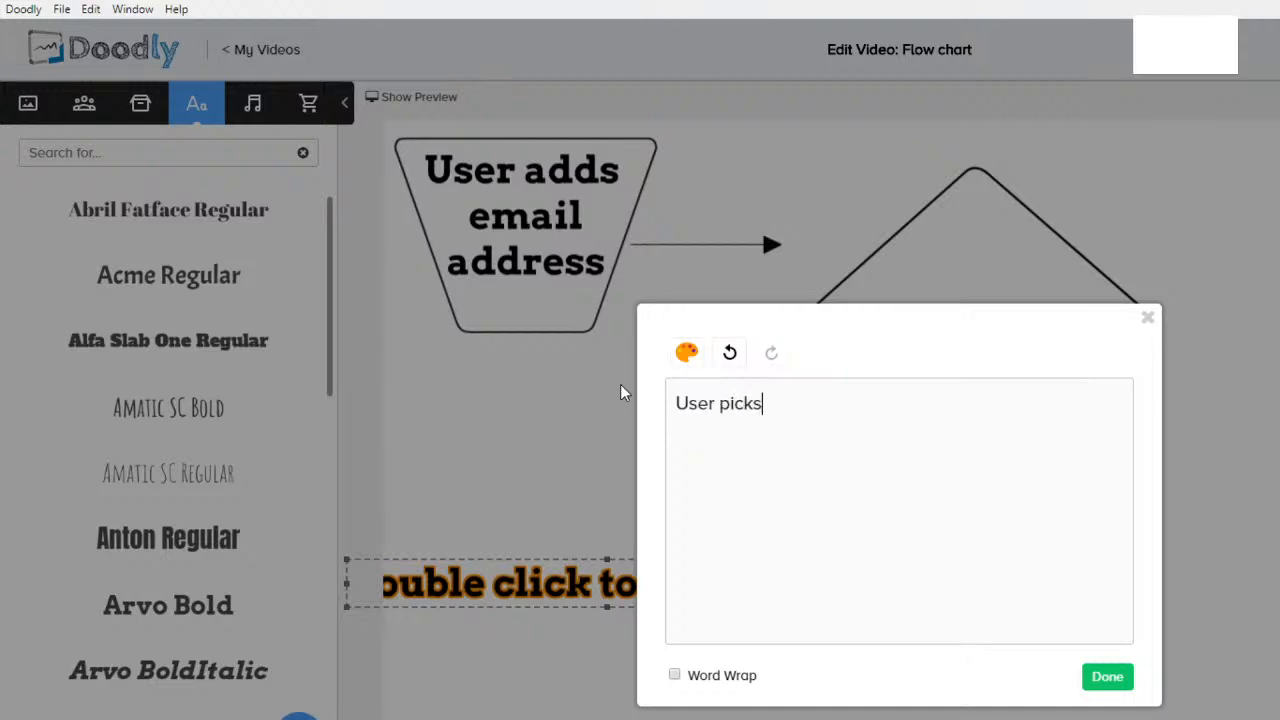
type(" reset ")
type("password'")
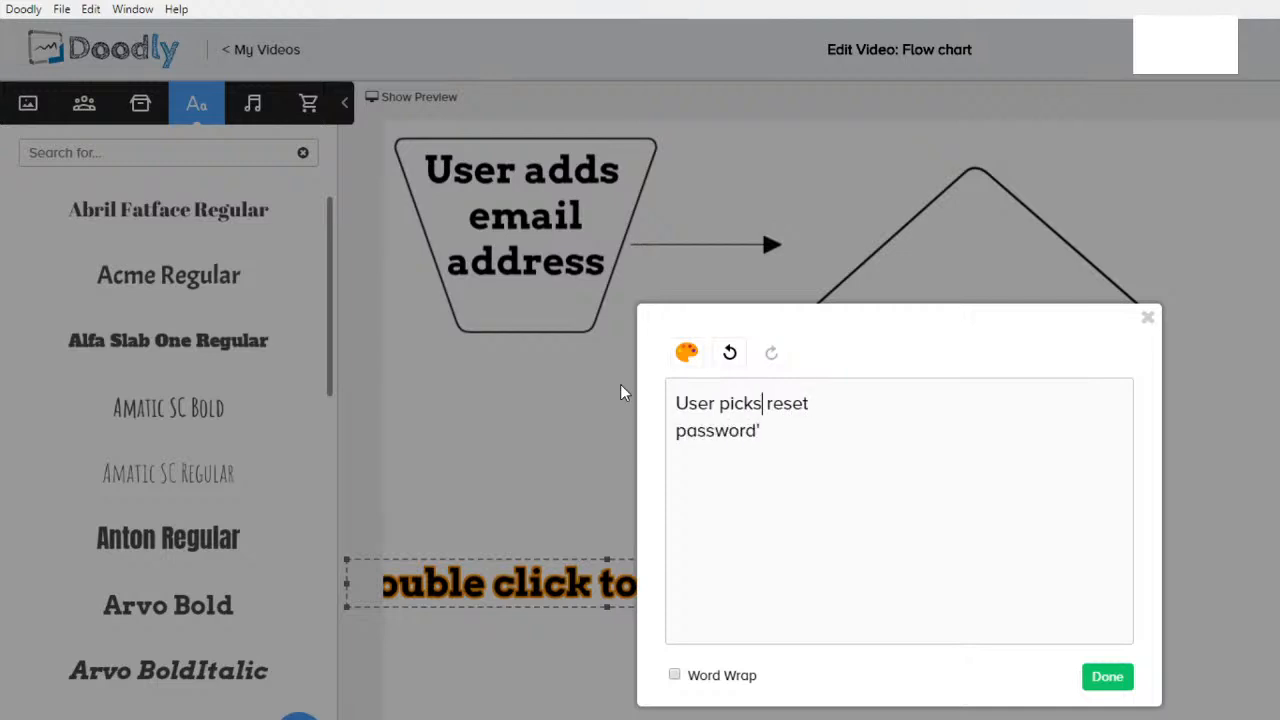
key("Delete")
type("'R")
left_click(675, 675)
left_click(1112, 685)
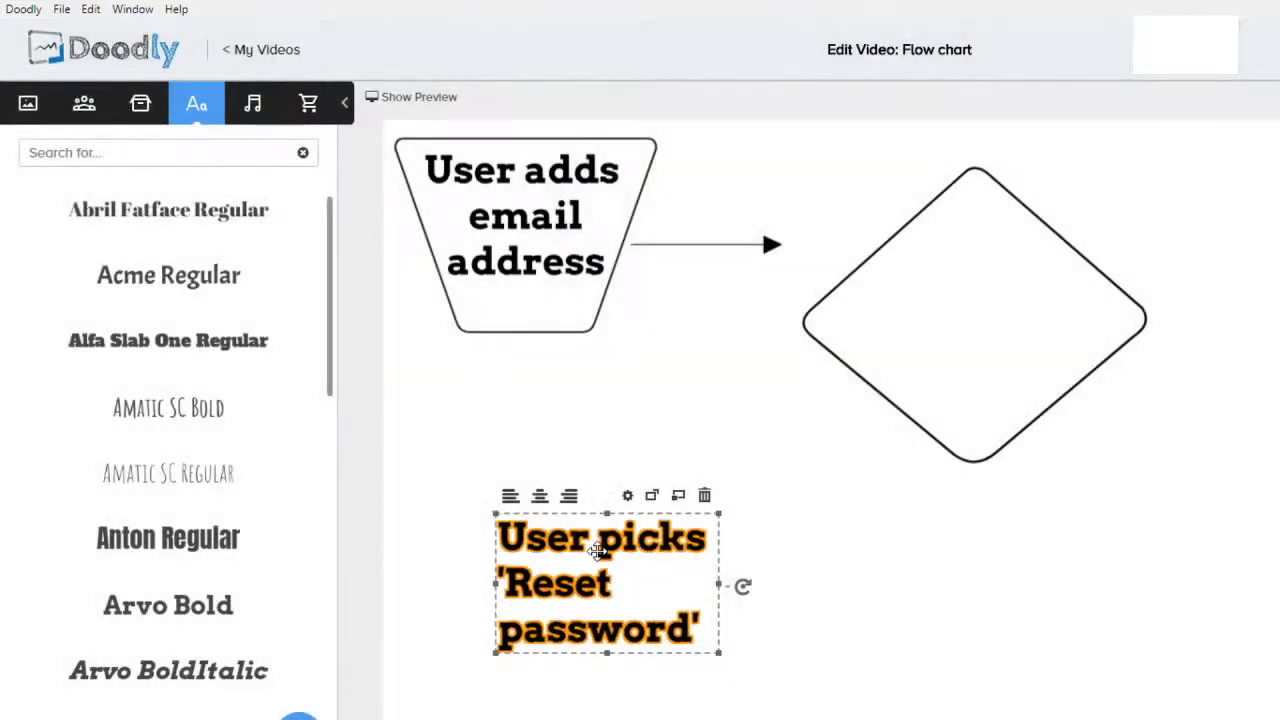
left_click(539, 495)
- Move the decision diamond up and adjust the arrow so it spans from the trapezoid's right edge to the diamond's left corner
left_click_drag(1066, 371, 1062, 333)
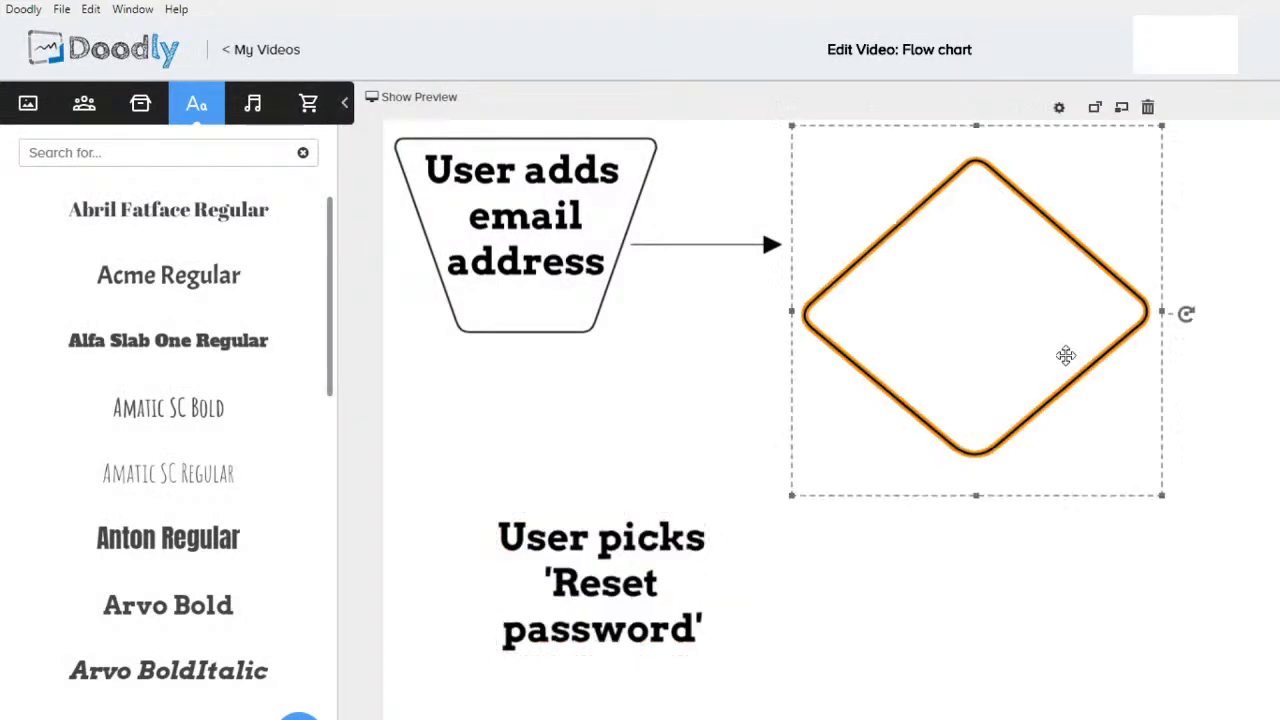
left_click(752, 247)
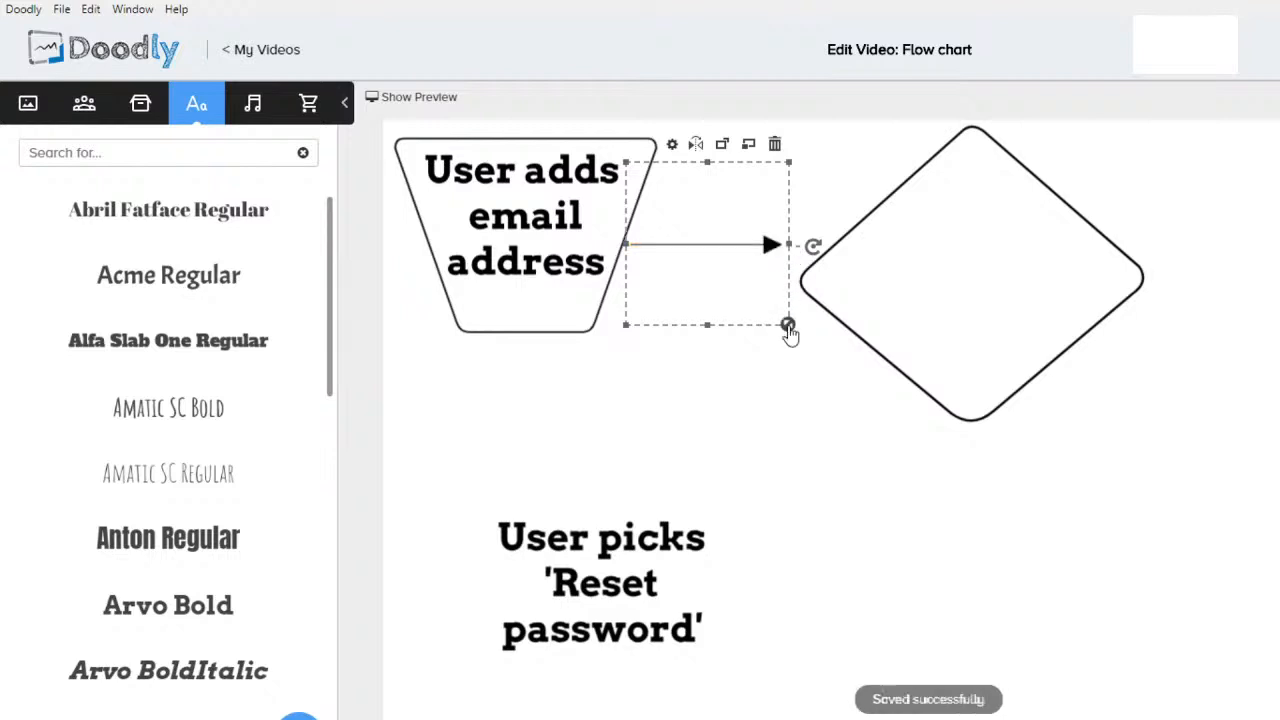
left_click_drag(777, 247, 781, 265)
left_click_drag(793, 282, 795, 284)
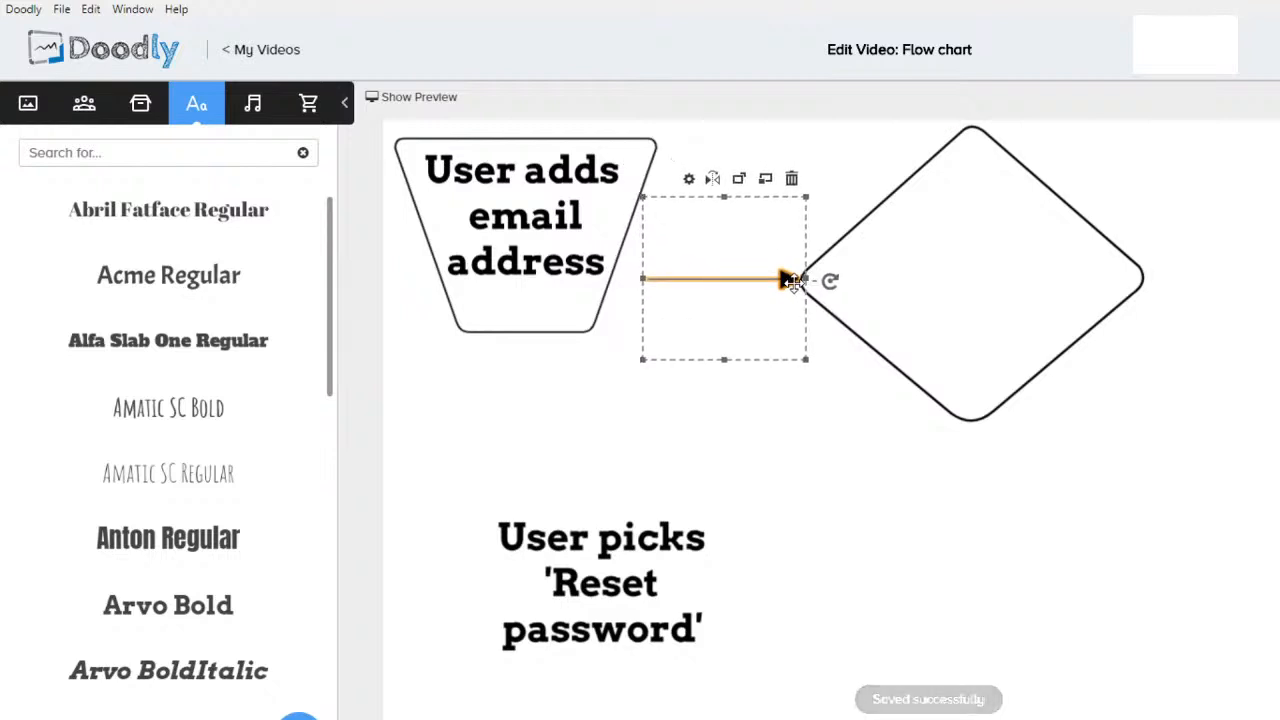
left_click_drag(645, 283, 608, 287)
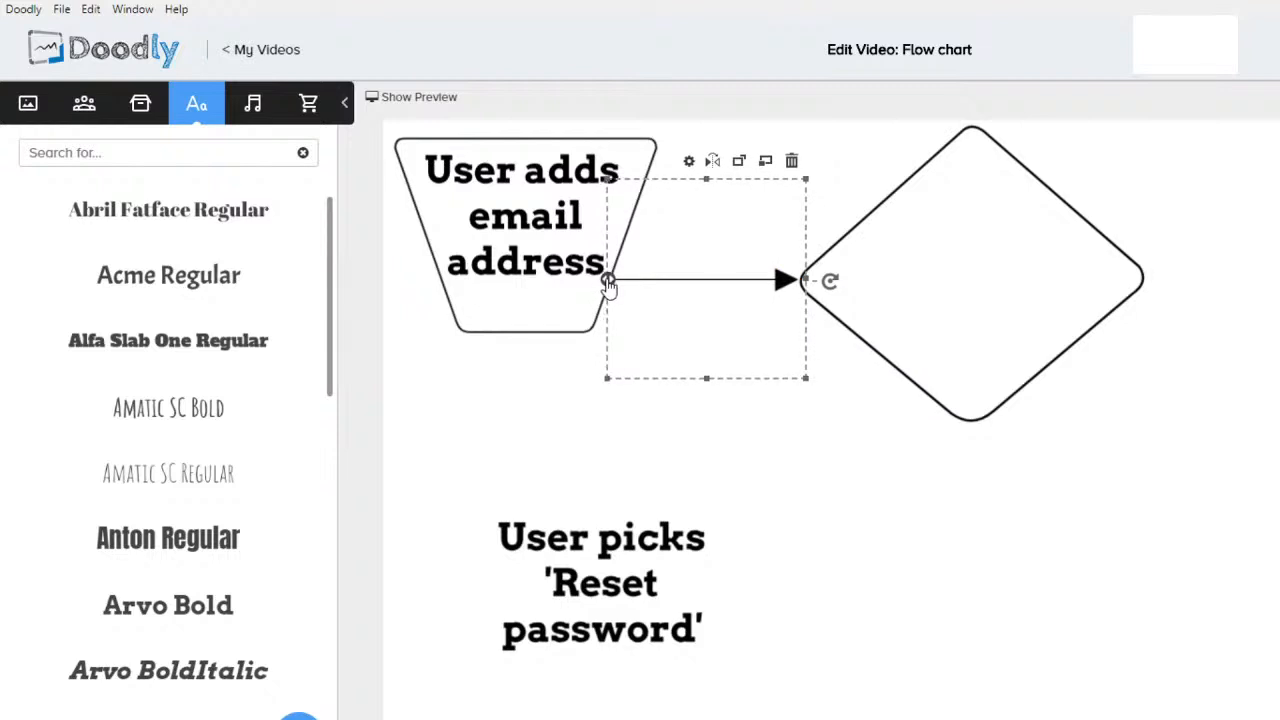
left_click_drag(784, 279, 784, 282)
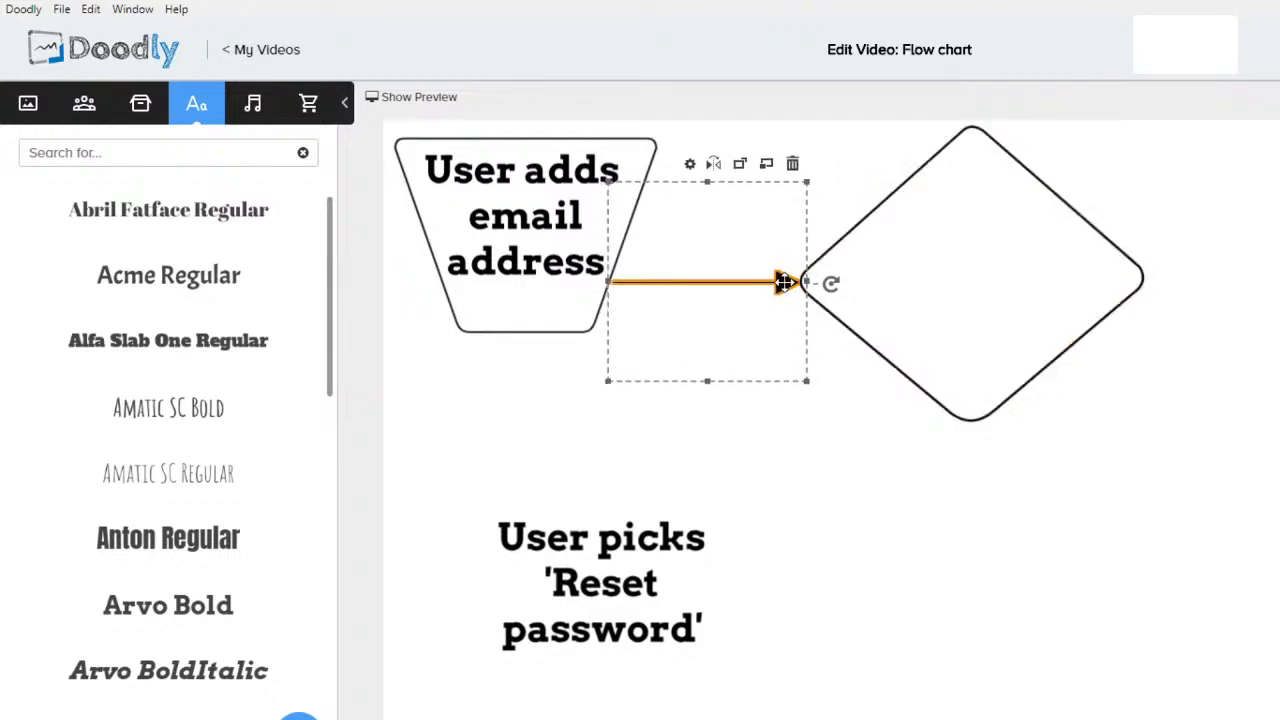
- Place the "User picks 'Reset password'" text in the centre of the decision diamond
left_click(840, 495)
left_click_drag(663, 569, 1035, 250)
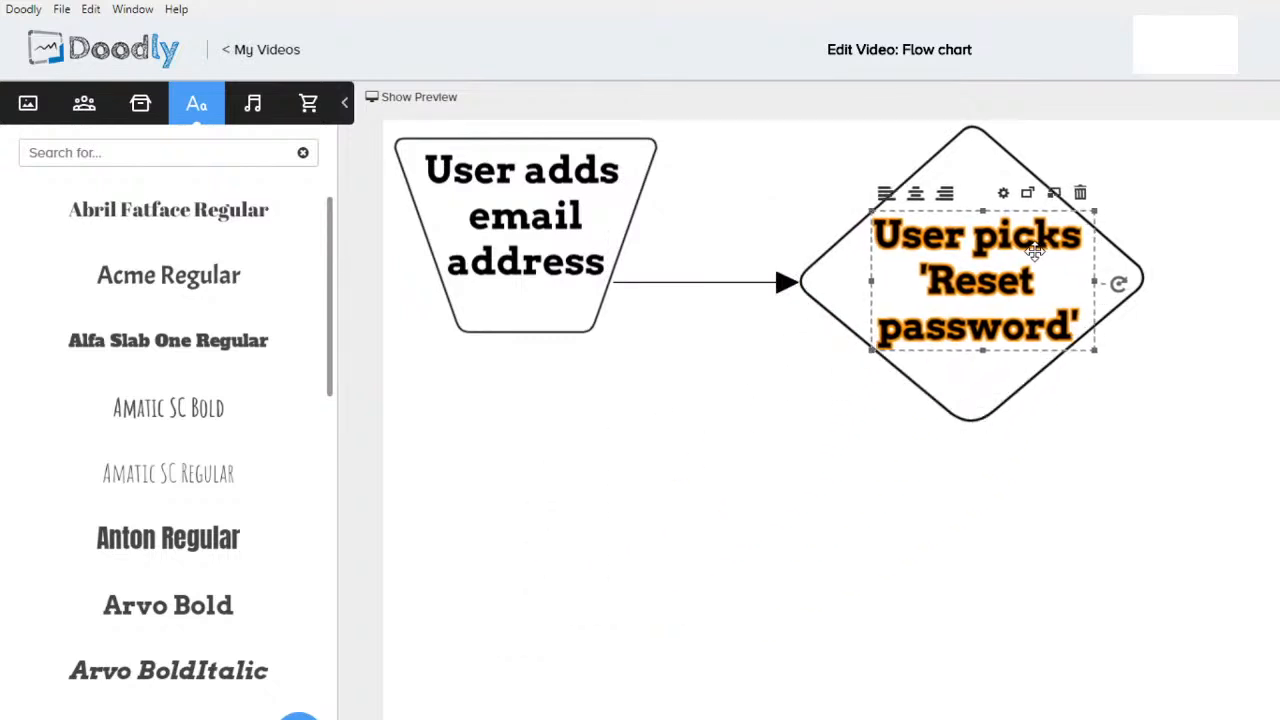
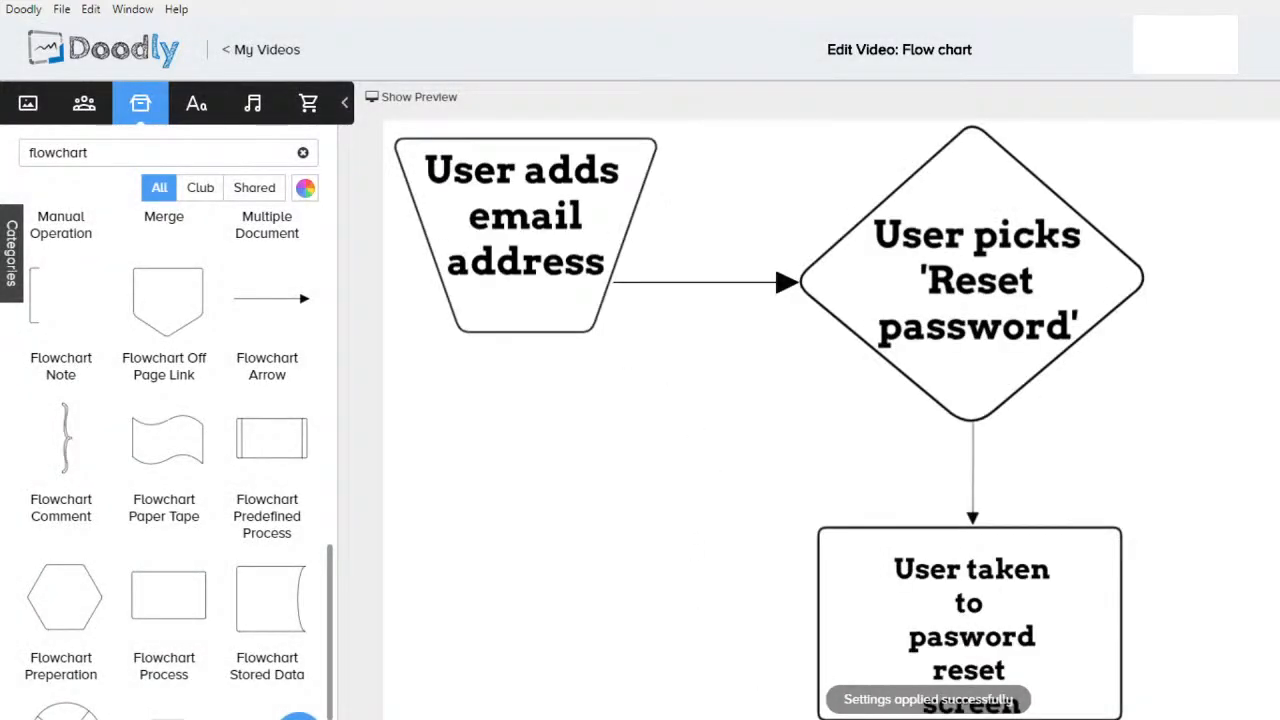
- Nudge the "User taken to pasword reset screen" text upward so it fits inside its rectangle
left_click(977, 636)
left_click_drag(977, 636, 977, 626)
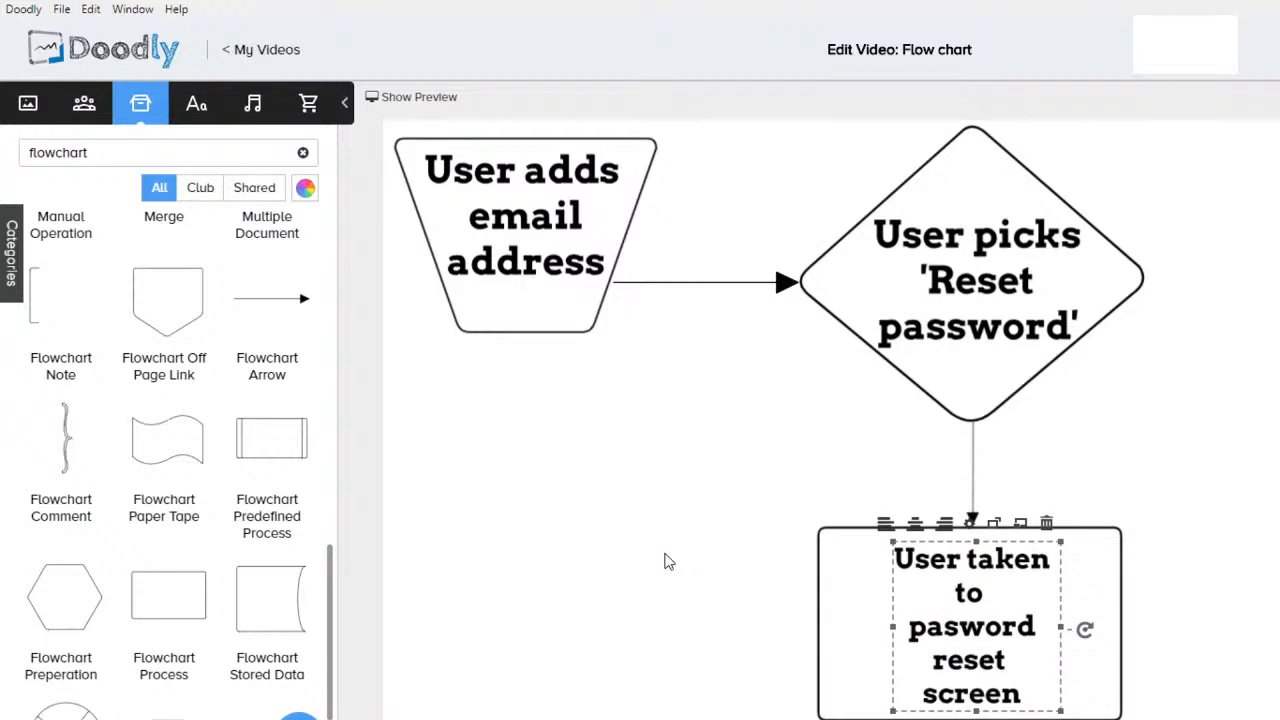
left_click(594, 580)
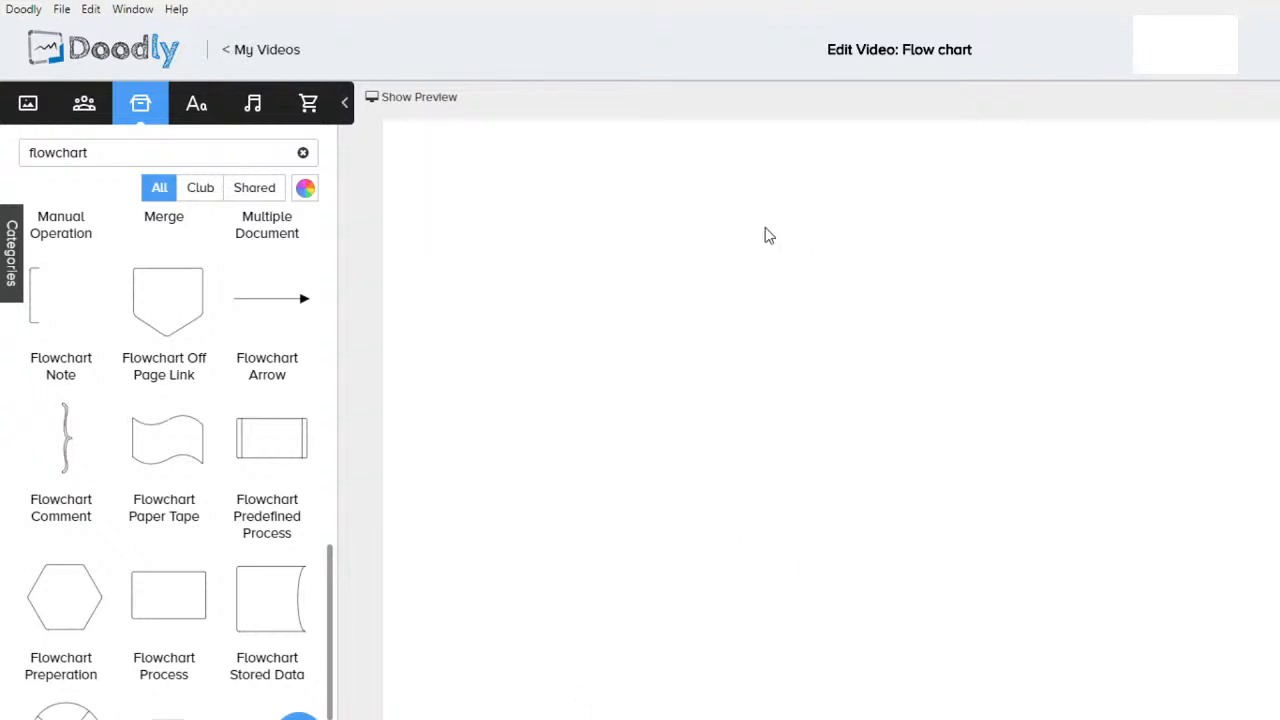
- Place a Flowchart Arrow in the blank scene, rotate it to point straight down, shrink it to less than half size and position it at the canvas's upper edge
left_click_drag(719, 316, 886, 329)
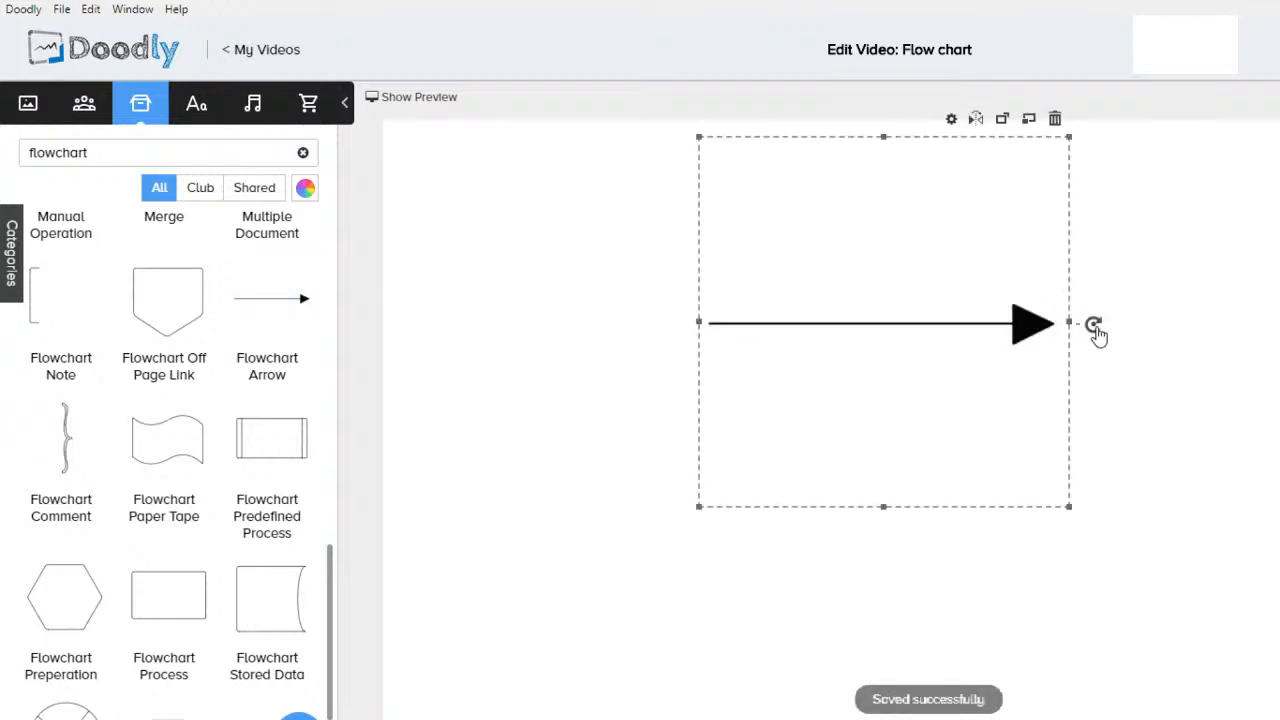
left_click_drag(1093, 324, 880, 466)
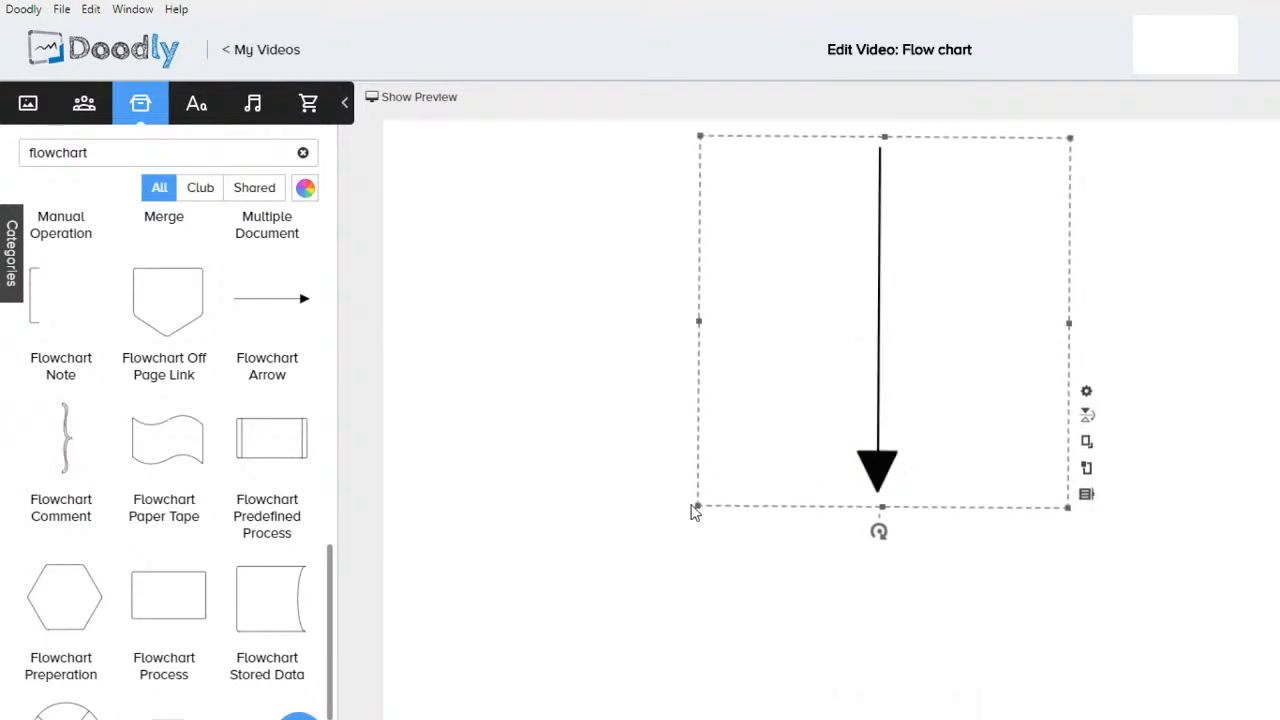
left_click_drag(699, 512, 877, 328)
left_click_drag(970, 308, 908, 298)
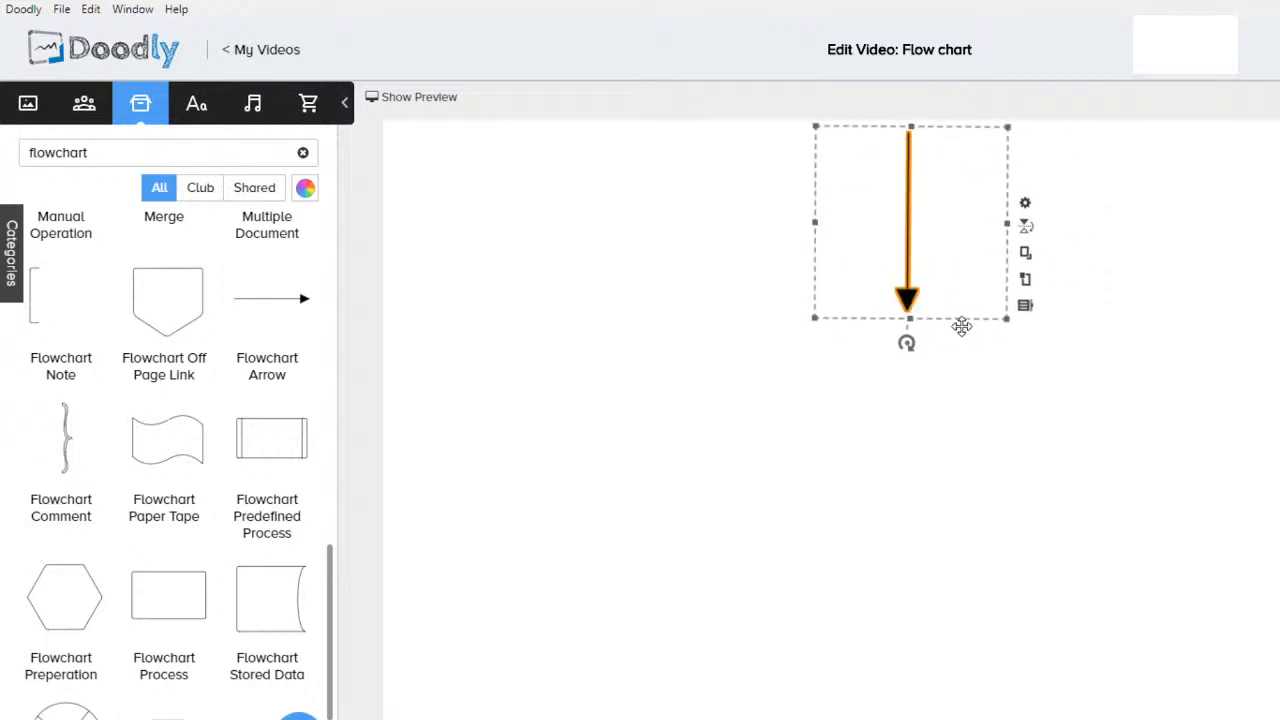
left_click_drag(904, 352, 908, 348)
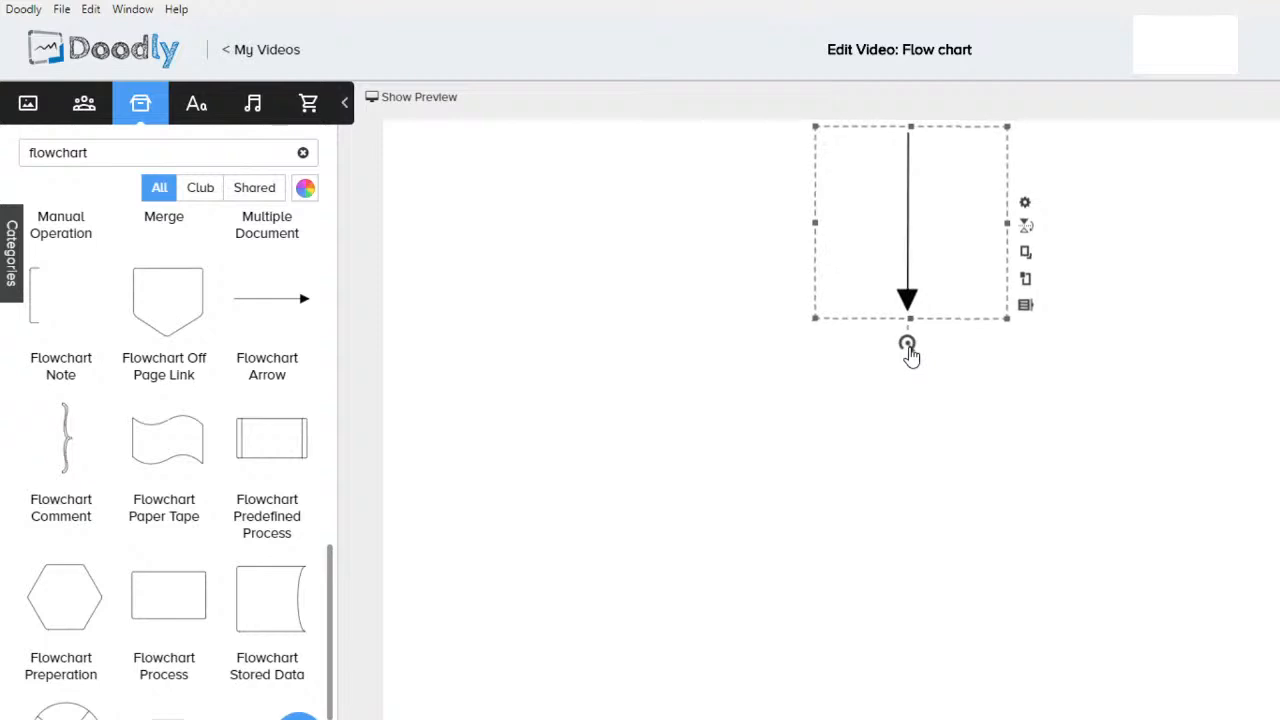
left_click_drag(1006, 320, 888, 255)
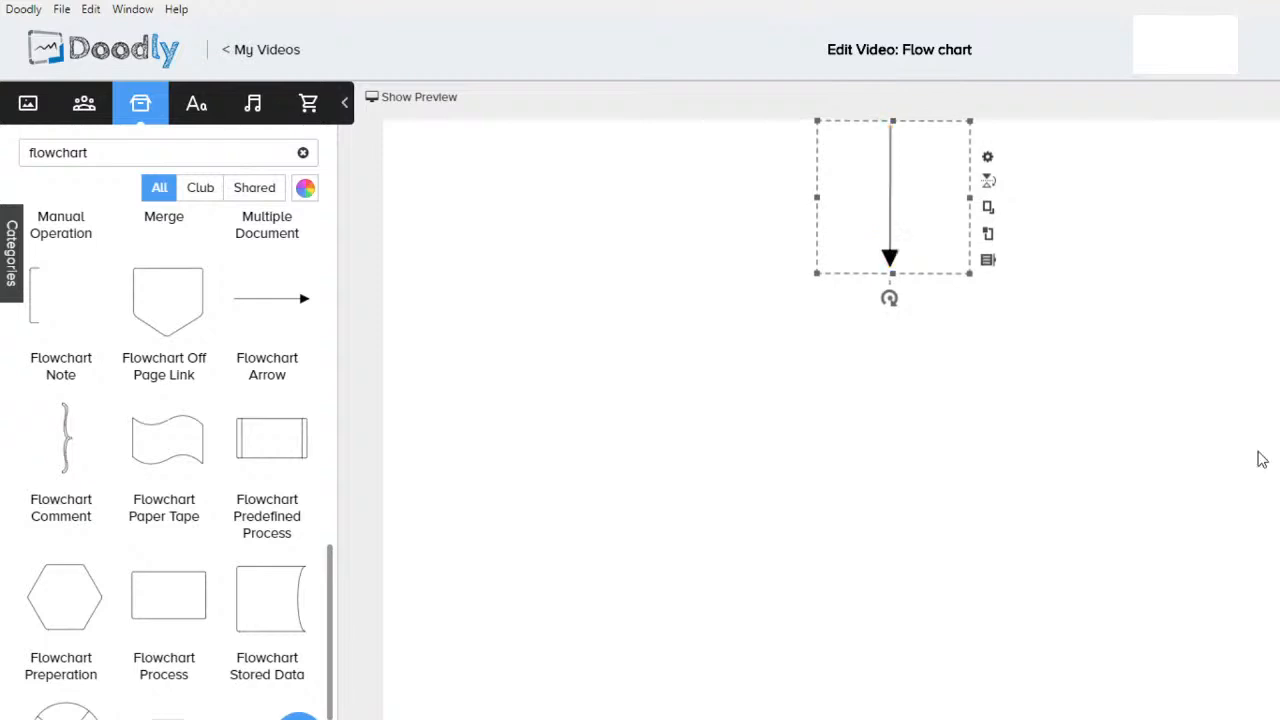
left_click(1198, 468)
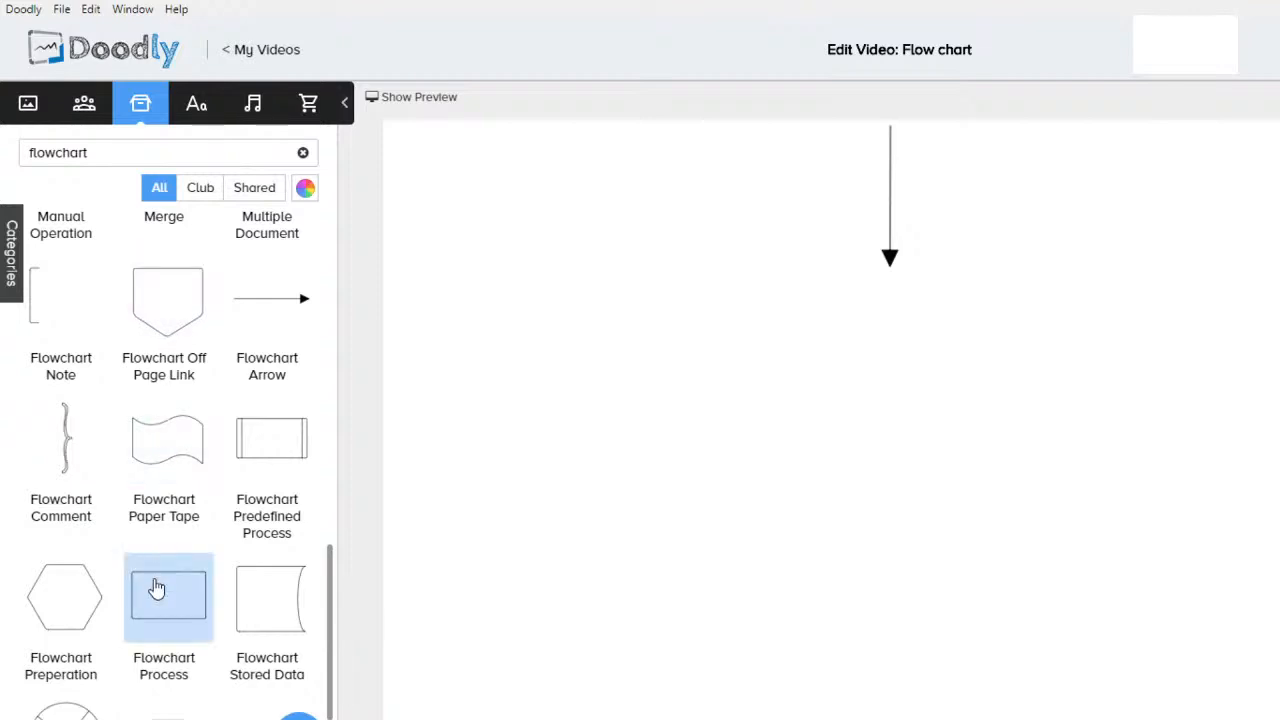
- Add a Flowchart Process rectangle directly below the arrow and an Arvo Bold text object beneath the rectangle
left_click_drag(160, 592, 808, 483)
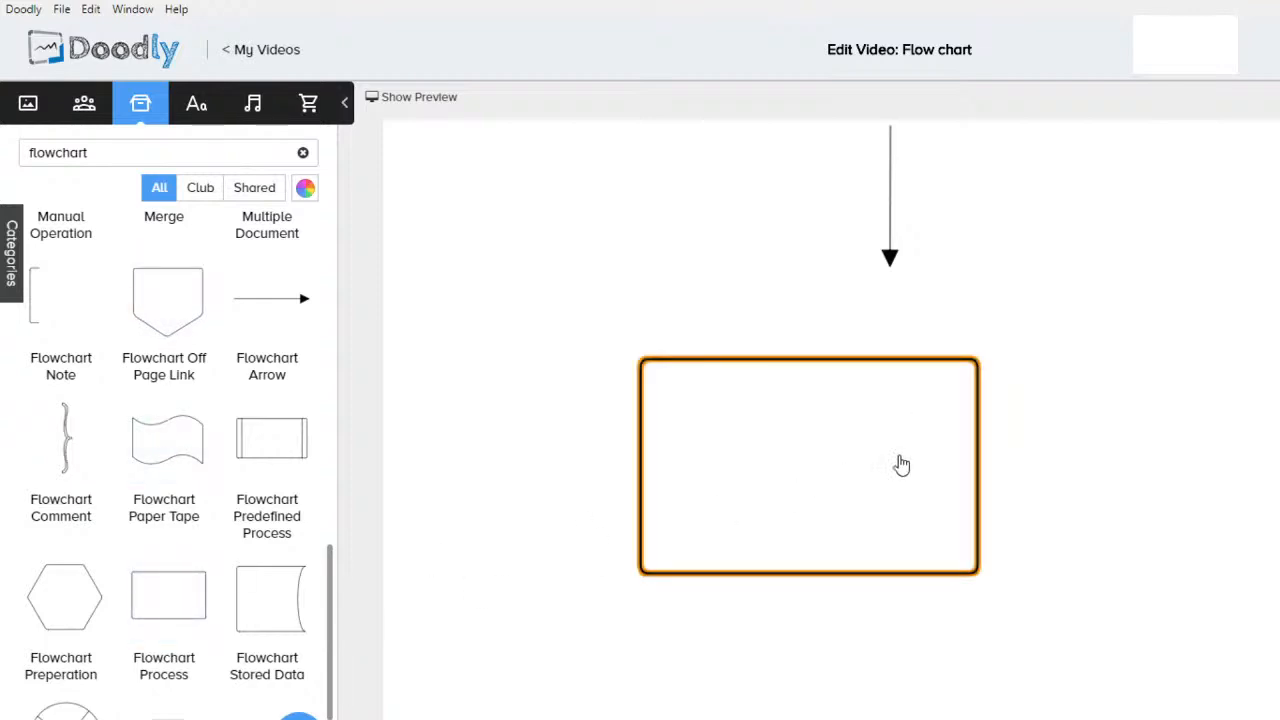
left_click_drag(897, 463, 920, 383)
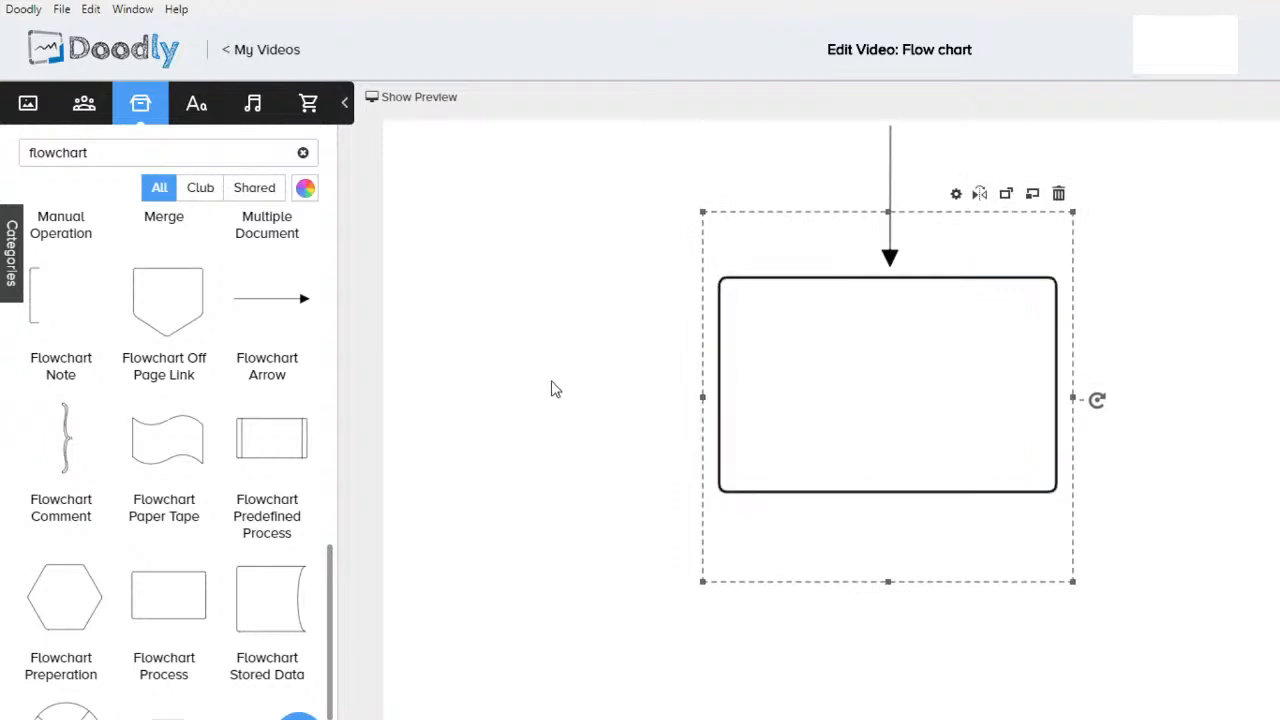
left_click(196, 103)
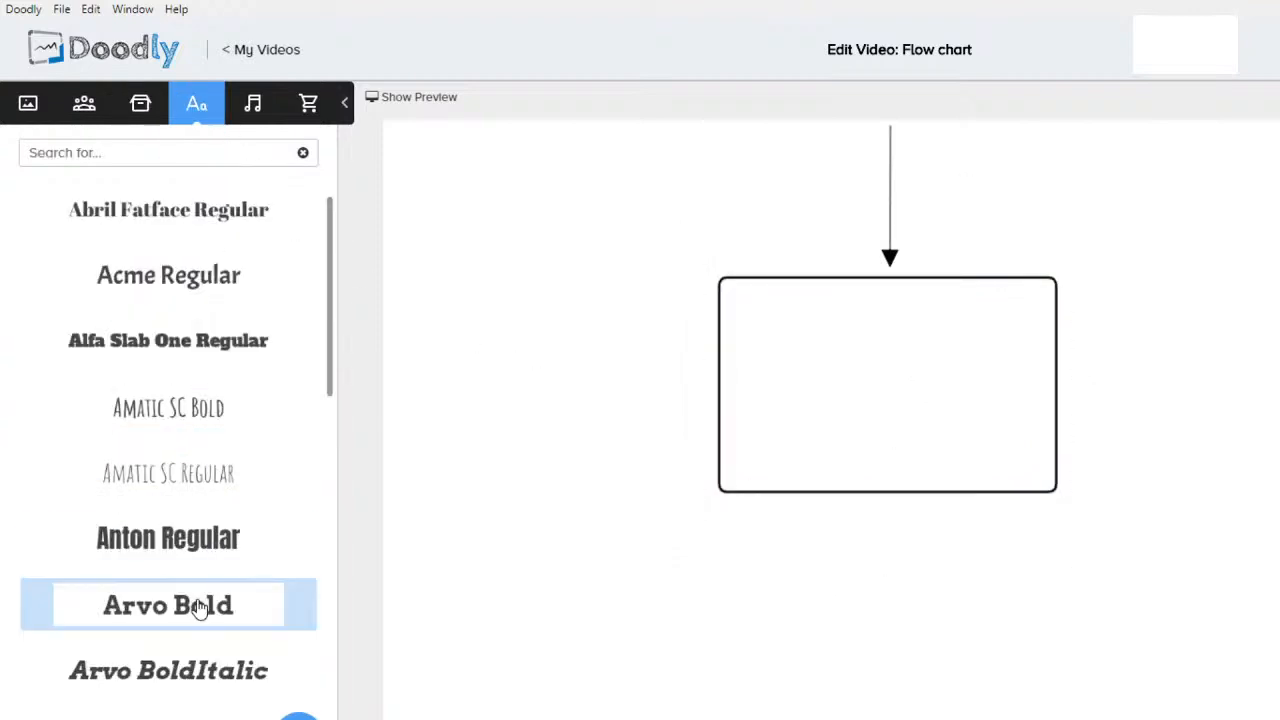
left_click_drag(200, 606, 651, 611)
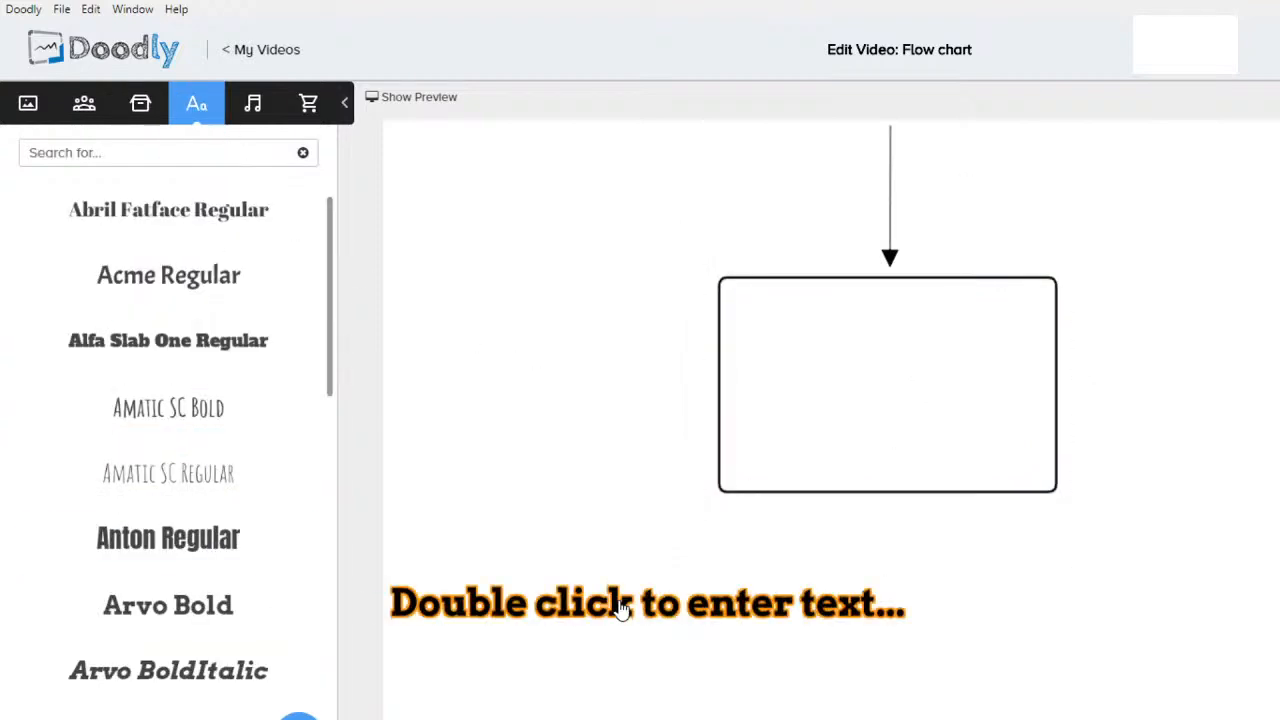
left_click(620, 610)
- Replace the placeholder wording with "Email address displays for user" and enable word wrap
double_click(689, 606)
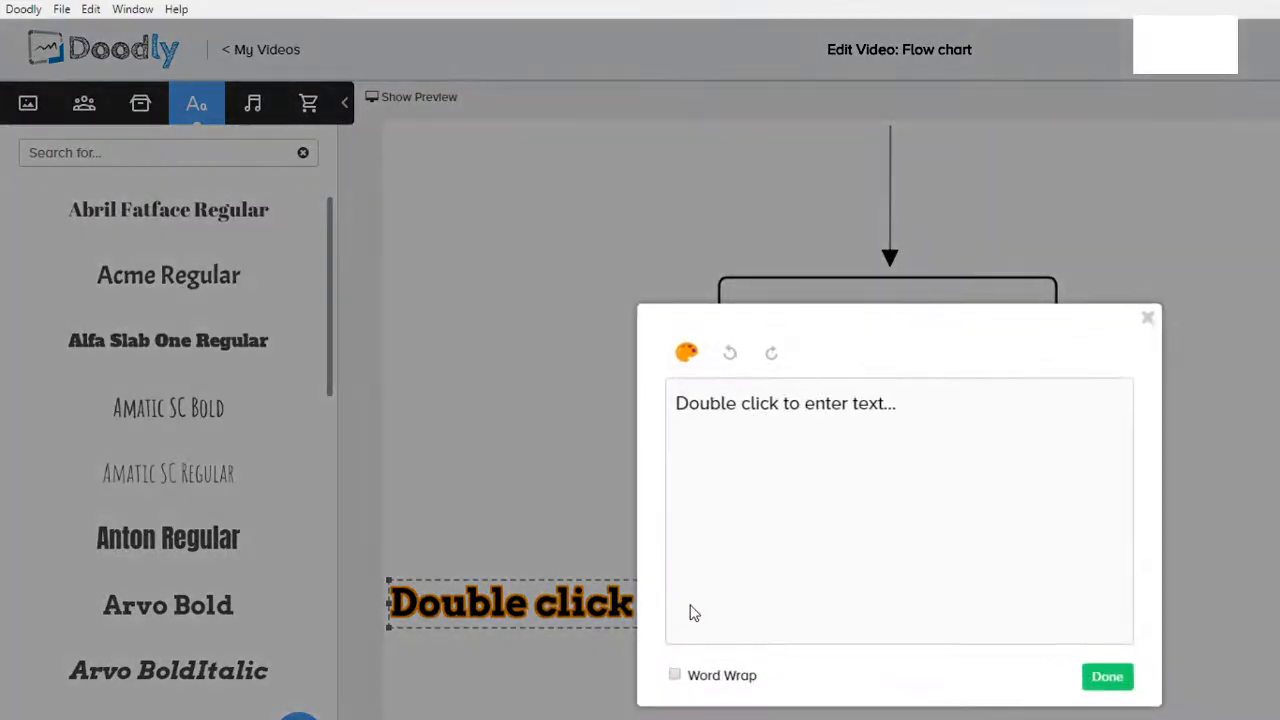
left_click_drag(908, 412, 587, 405)
type("Em")
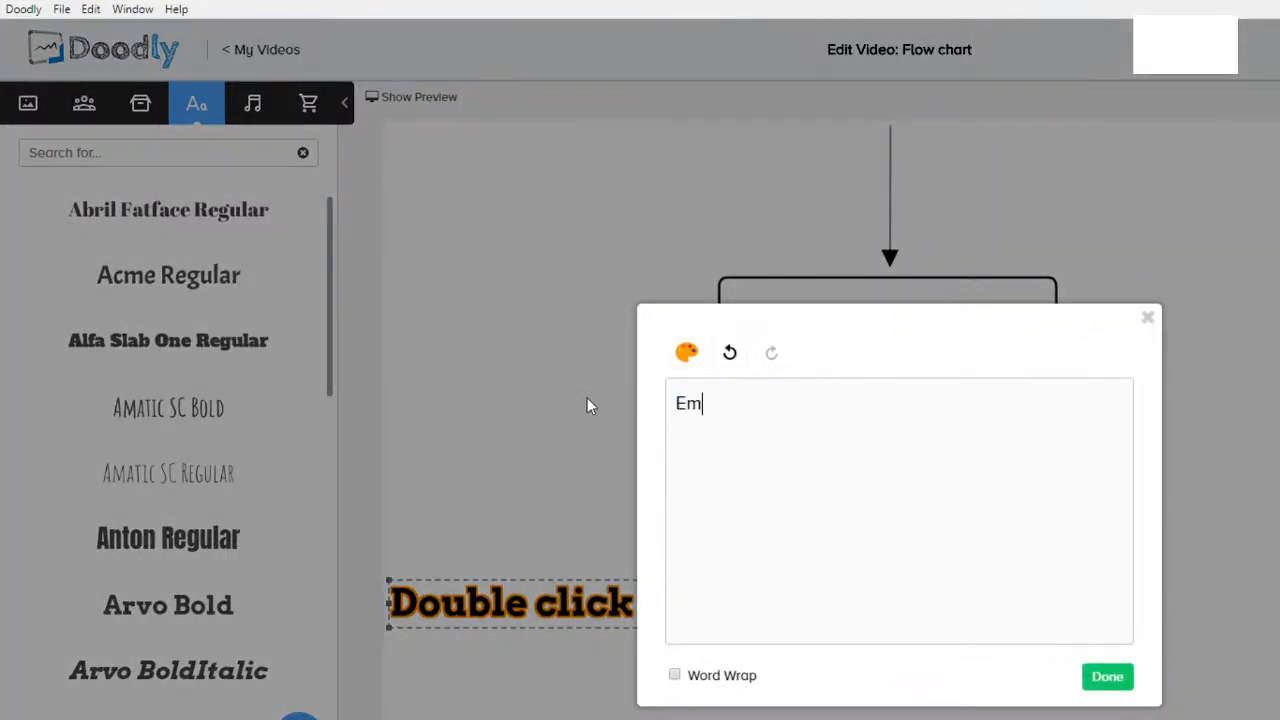
type("ail address")
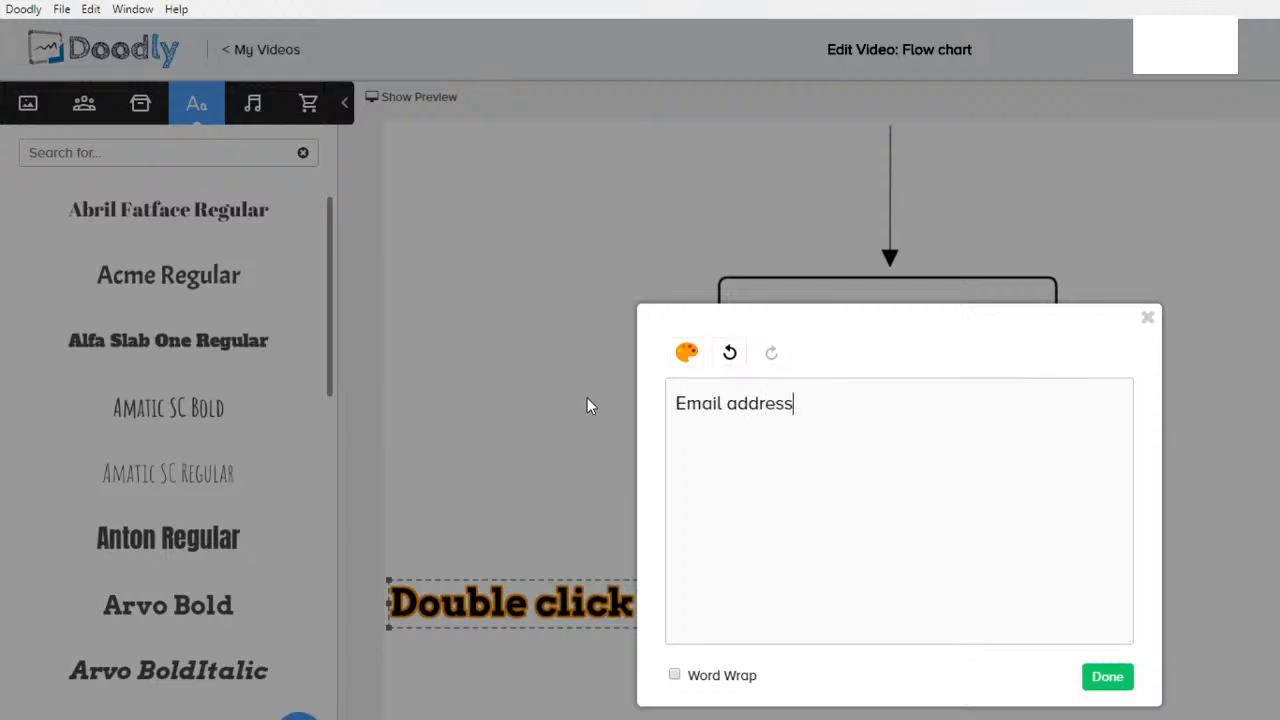
key("Return")
type("displays")
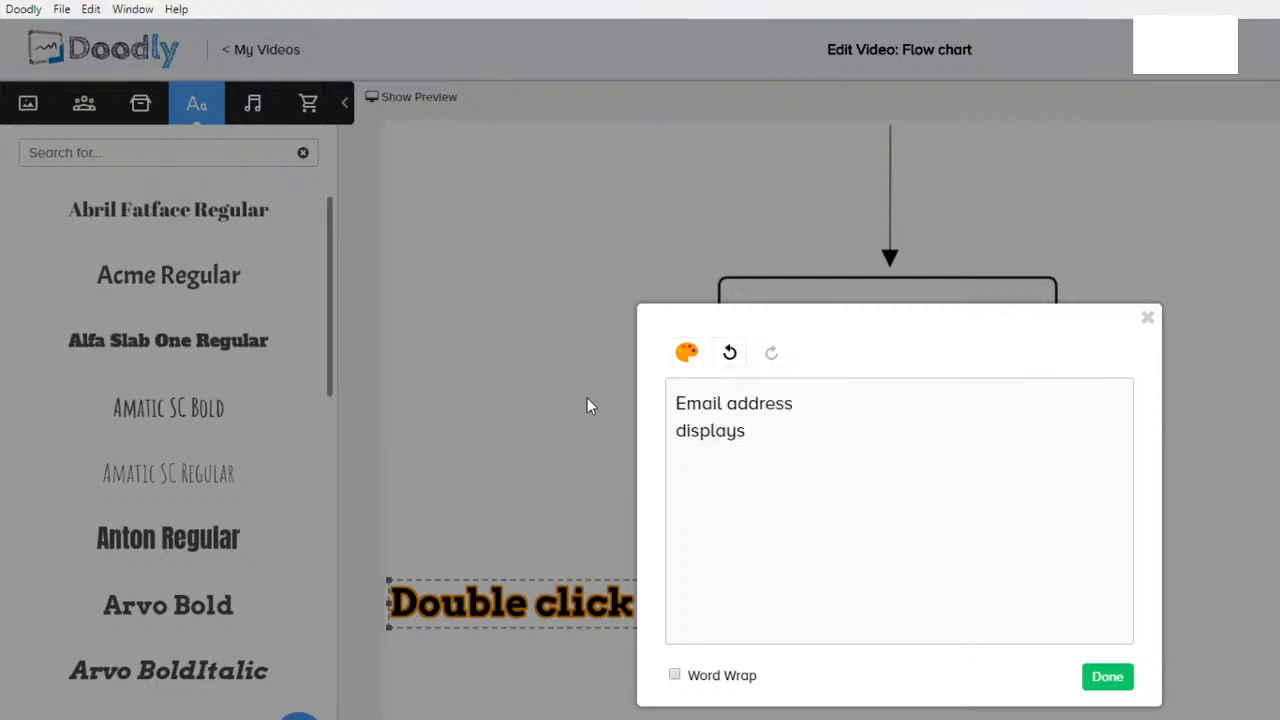
type(" for user")
left_click(677, 676)
left_click(1094, 680)
- Place the email address text inside the process rectangle, widen its box to wrap onto three lines, and centre-align it
left_click_drag(695, 580, 910, 395)
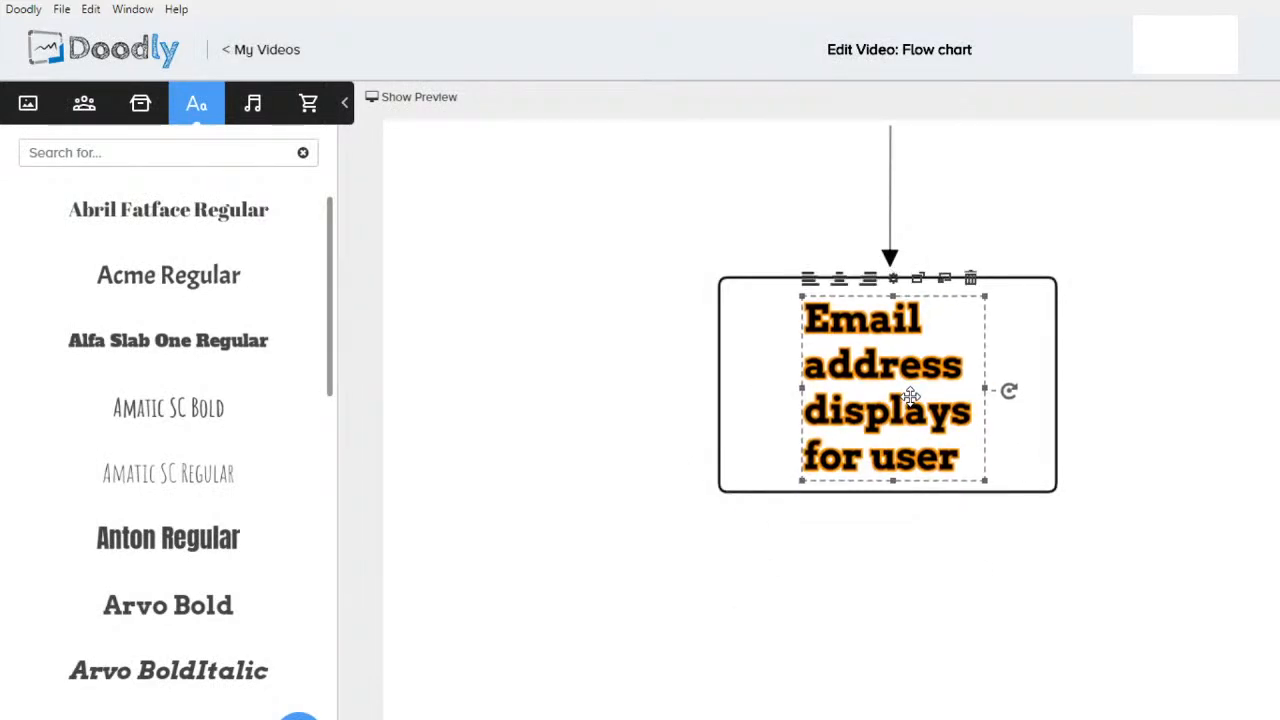
left_click_drag(985, 389, 1031, 391)
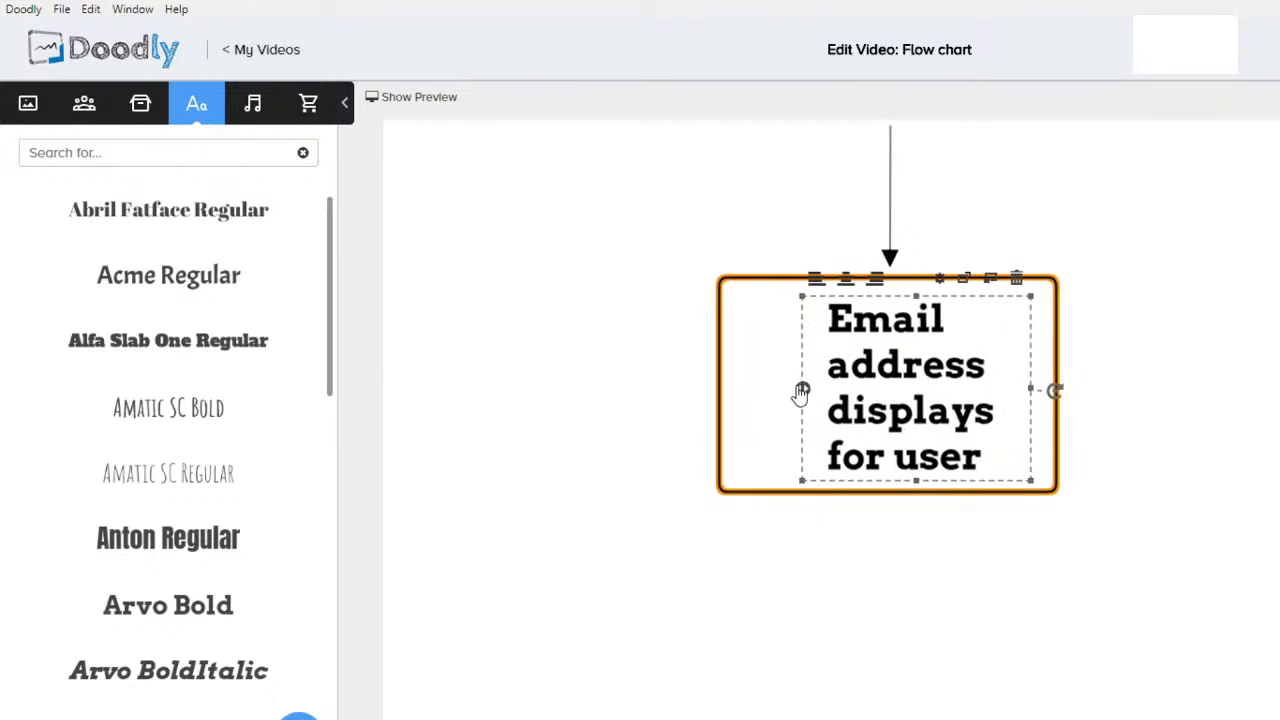
left_click_drag(802, 391, 736, 395)
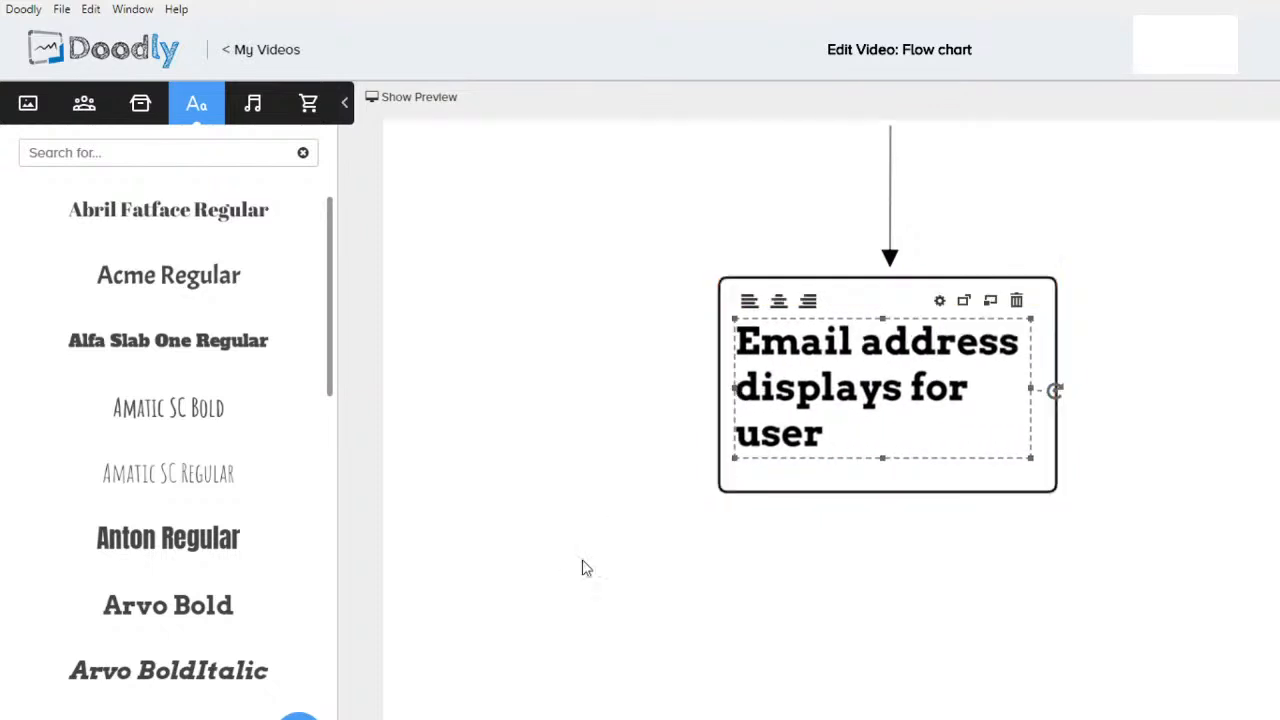
left_click(780, 303)
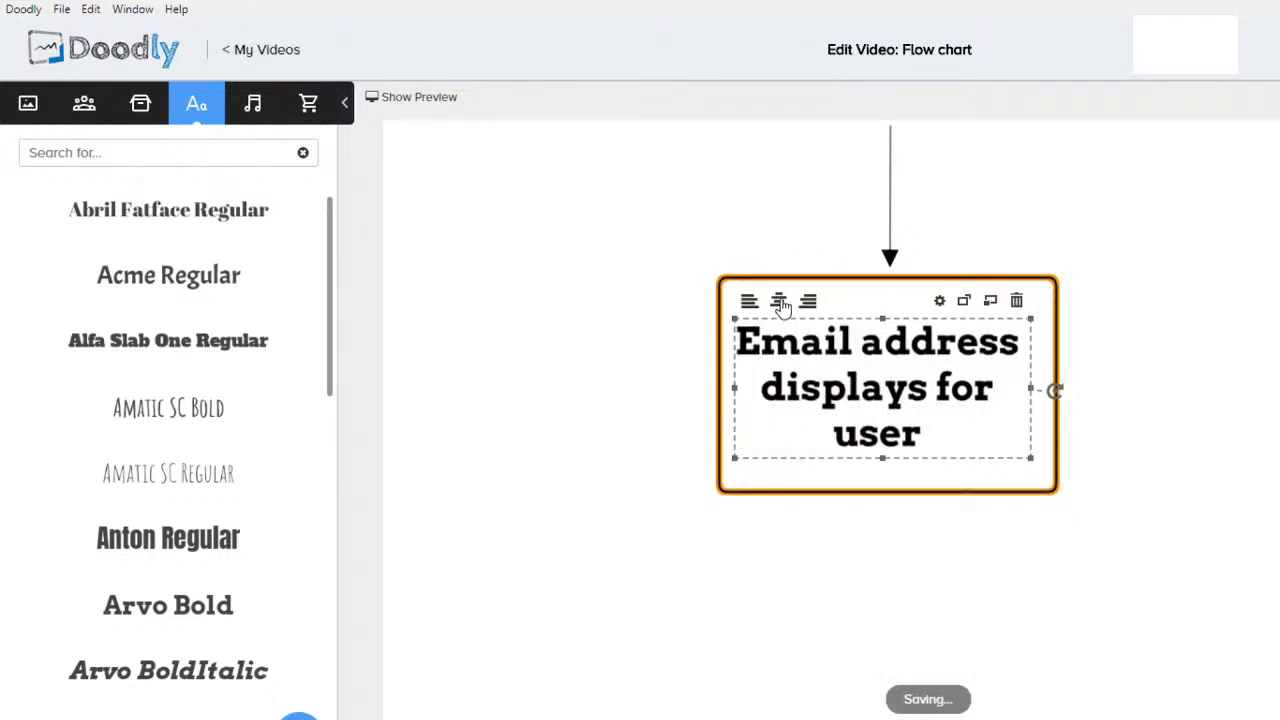
left_click_drag(870, 378, 872, 362)
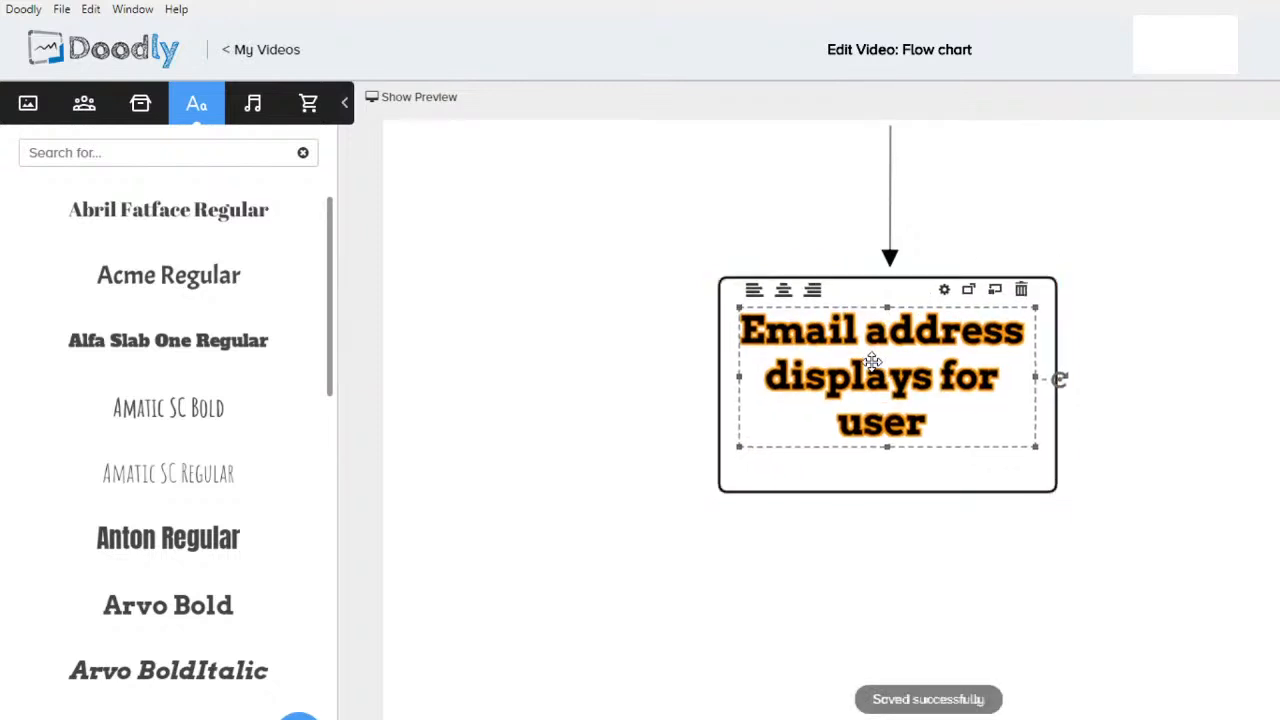
- Shrink the process rectangle slightly around its text and position it so its upper edge meets the arrowhead
left_click(826, 497)
left_click_drag(704, 584, 737, 543)
left_click_drag(801, 457, 797, 456)
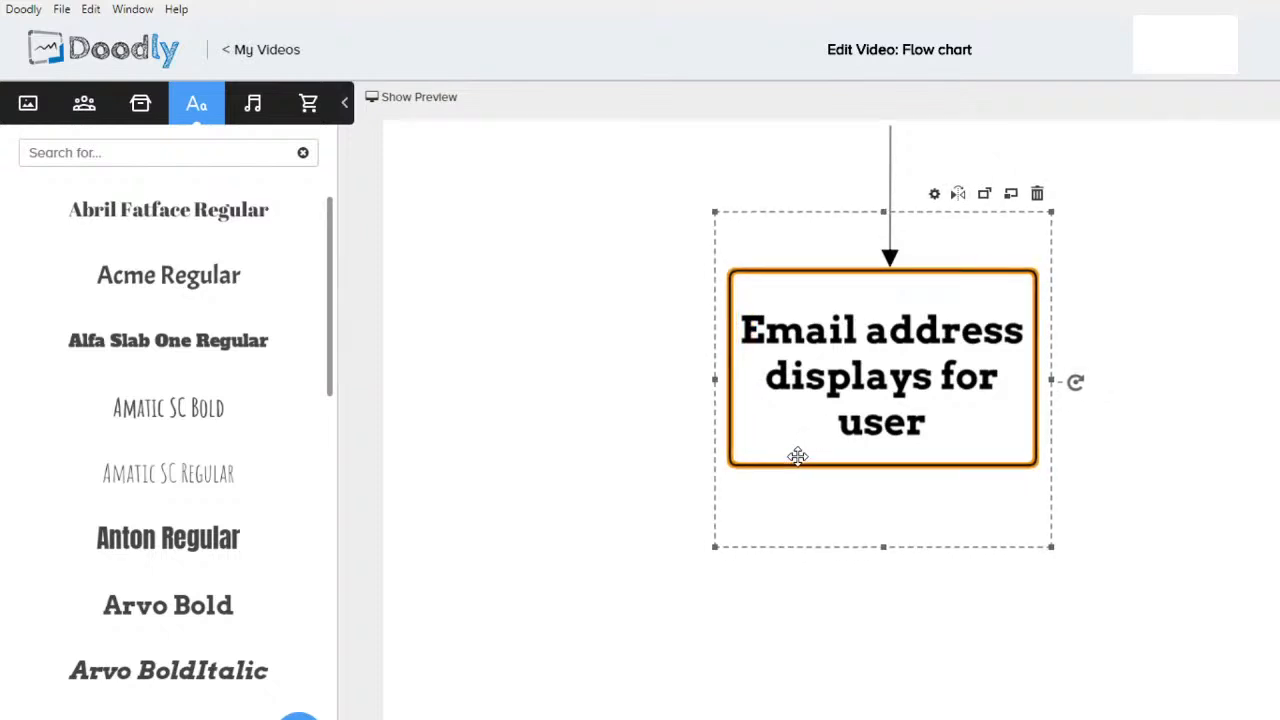
left_click(597, 586)
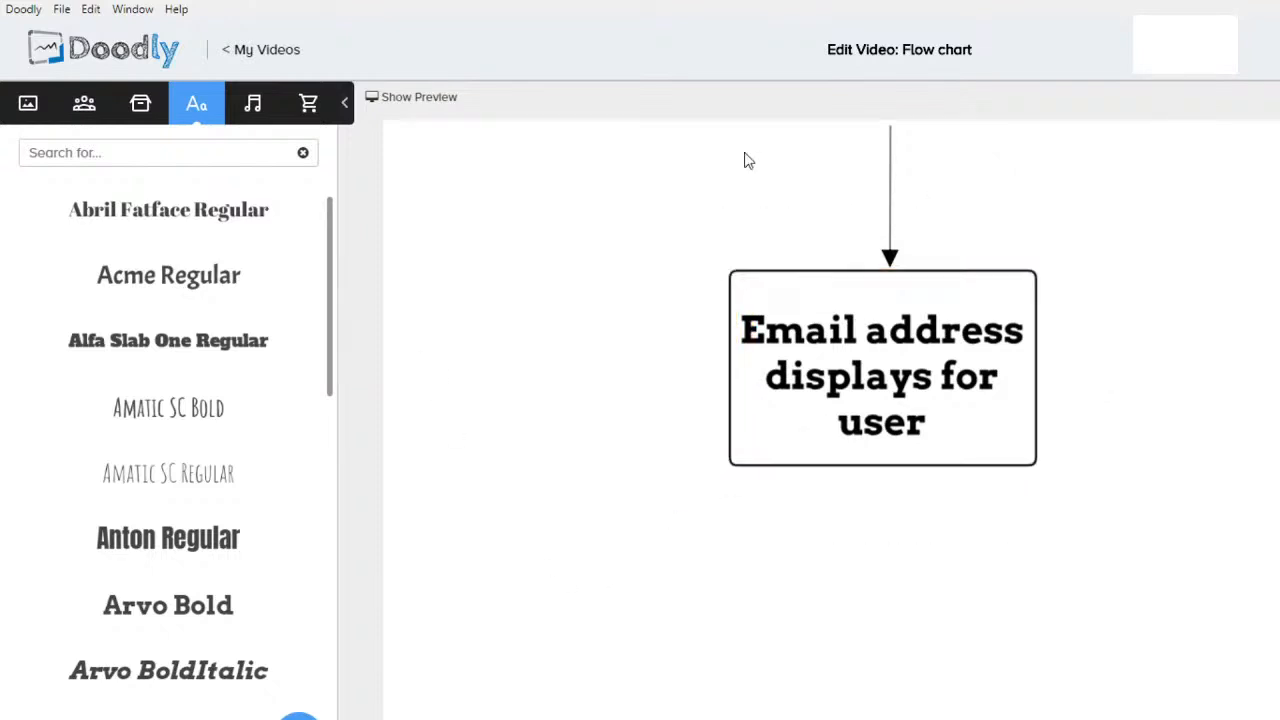
- Duplicate the vertical arrow above the email address rectangle and place the copy pointing down from the rectangle's lower edge
left_click(893, 171)
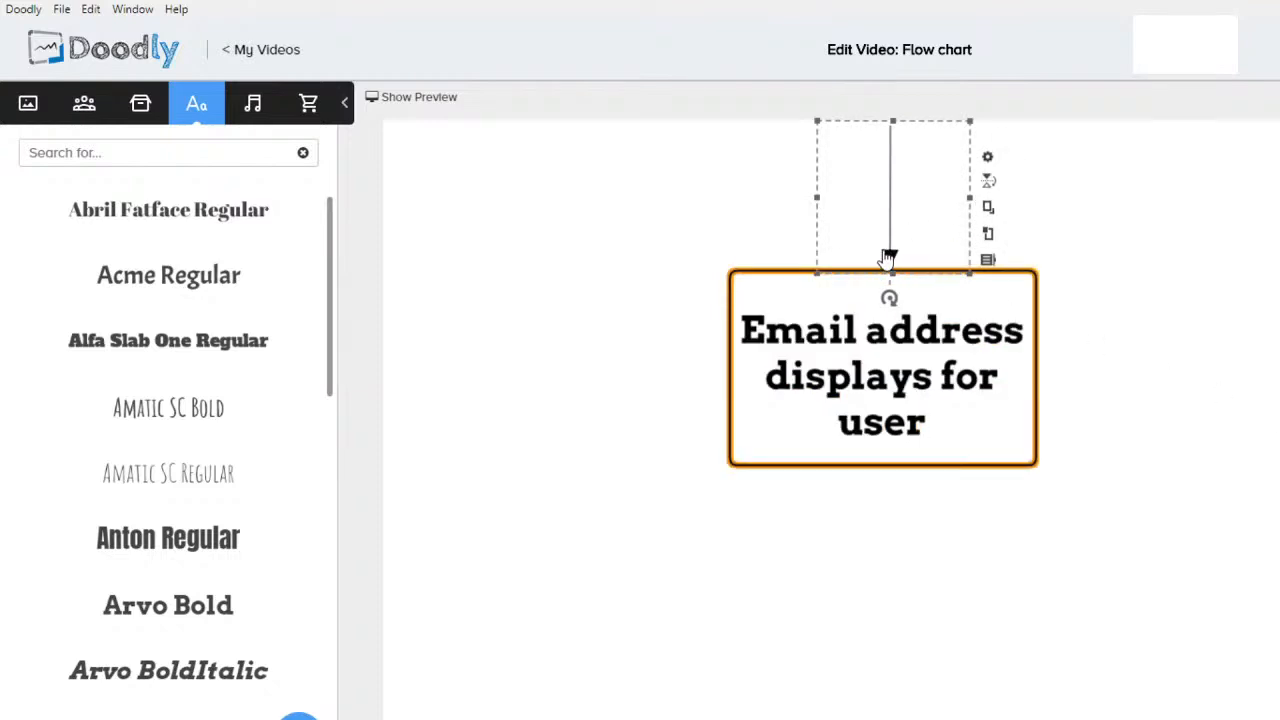
key("ctrl+v")
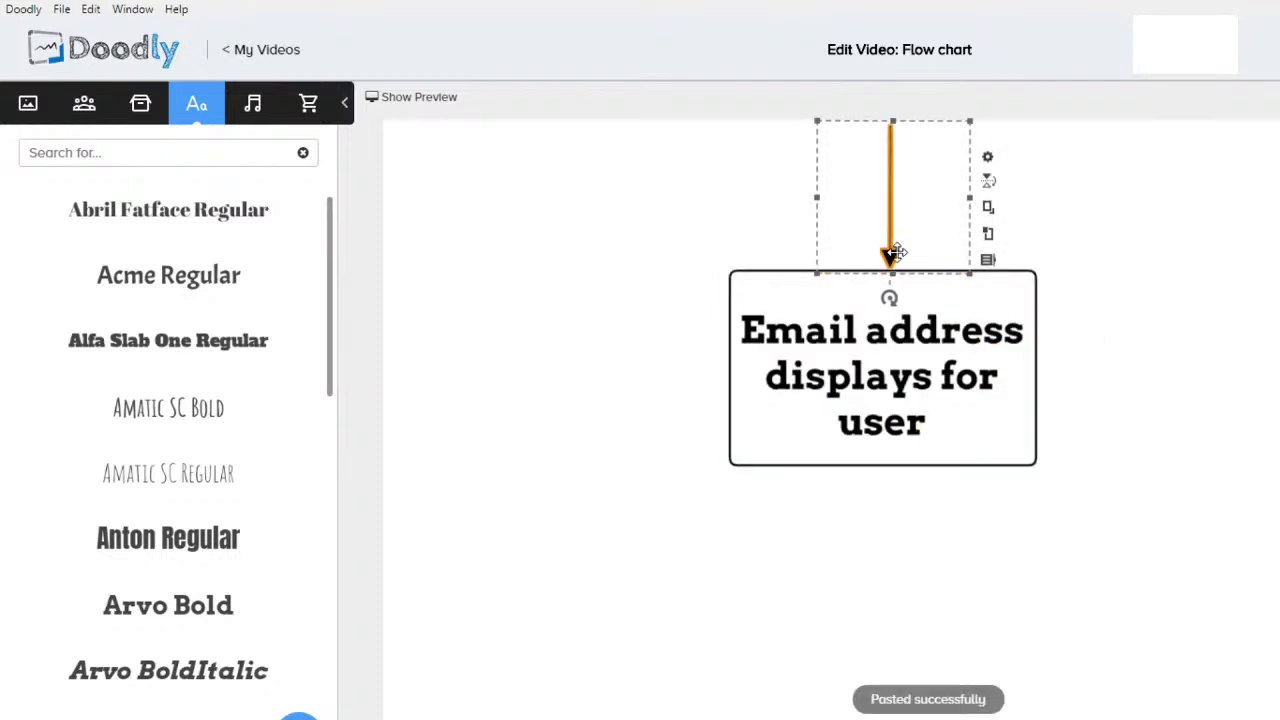
left_click_drag(858, 269, 886, 594)
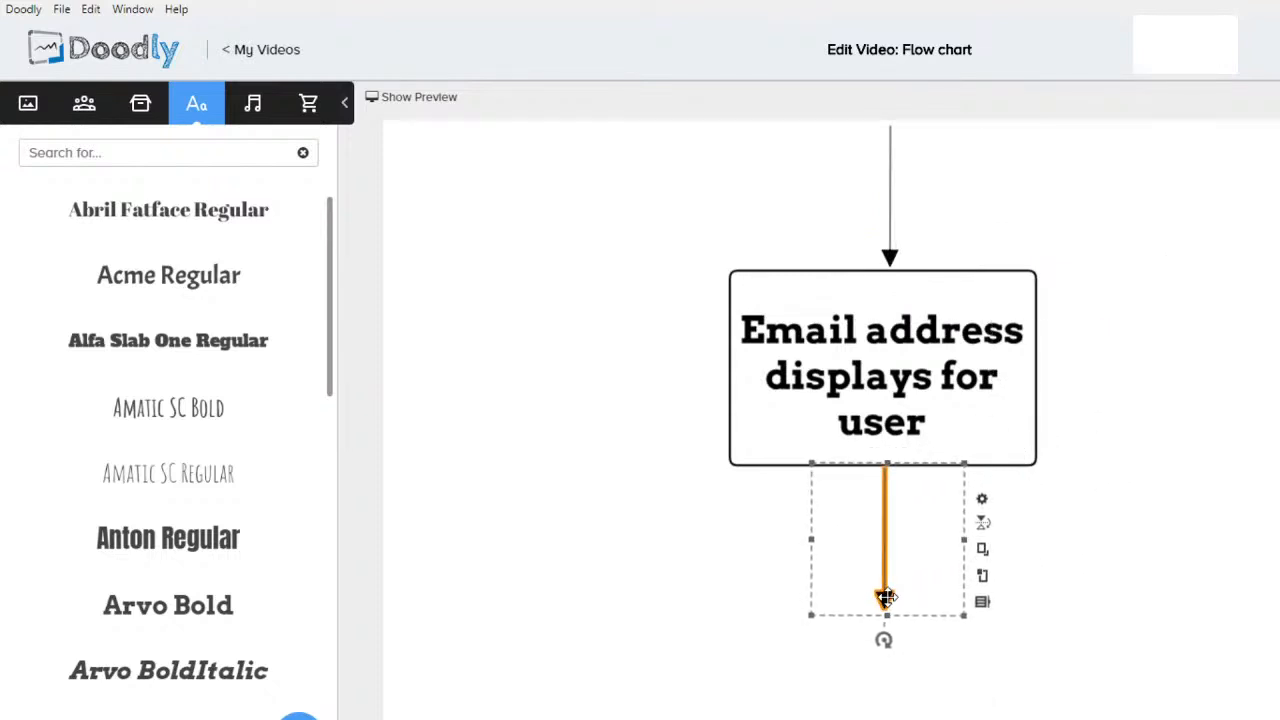
left_click(686, 484)
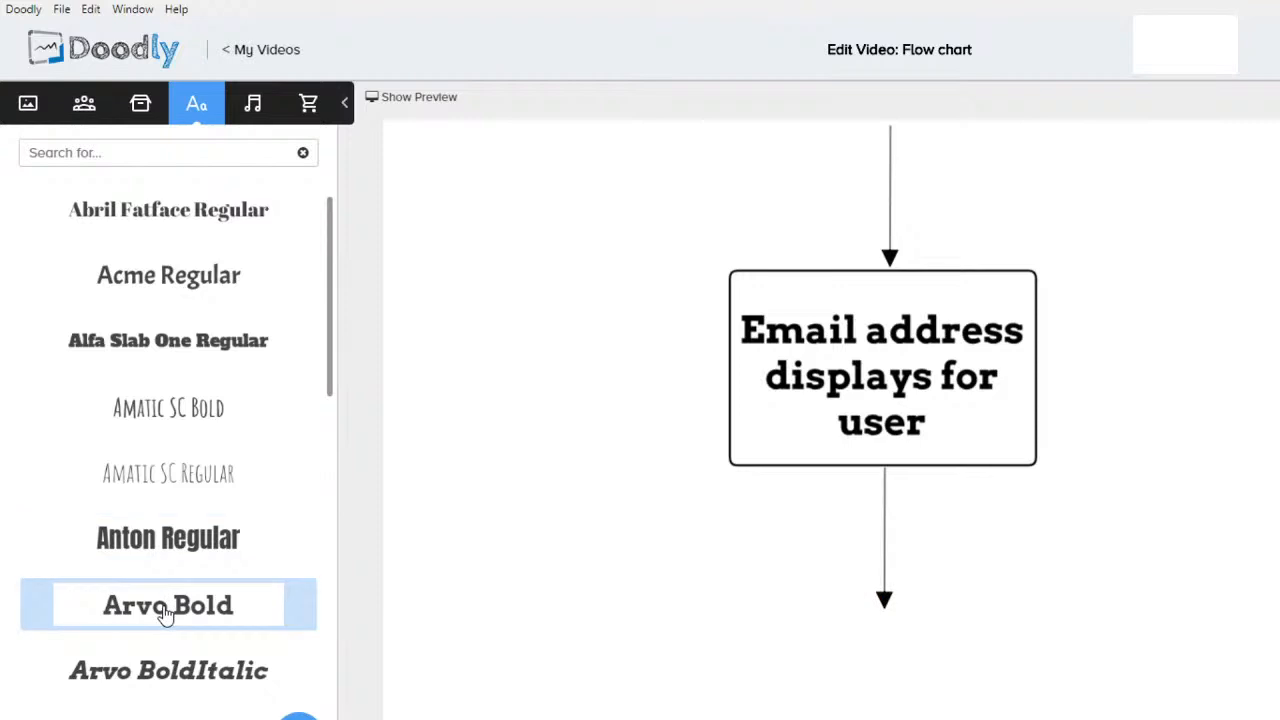
- Add another Flowchart Process rectangle, shrink it to roughly half size, and place it under the new arrow
left_click(140, 103)
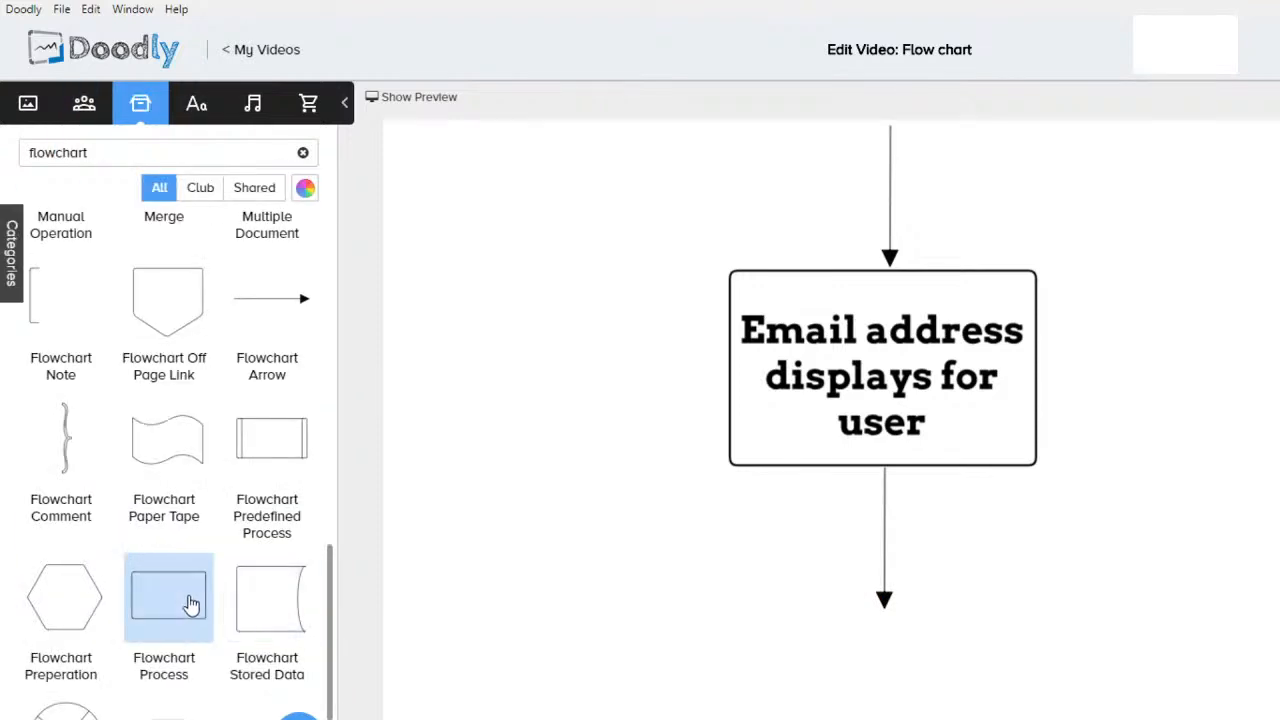
left_click_drag(190, 603, 421, 530)
left_click_drag(565, 497, 565, 497)
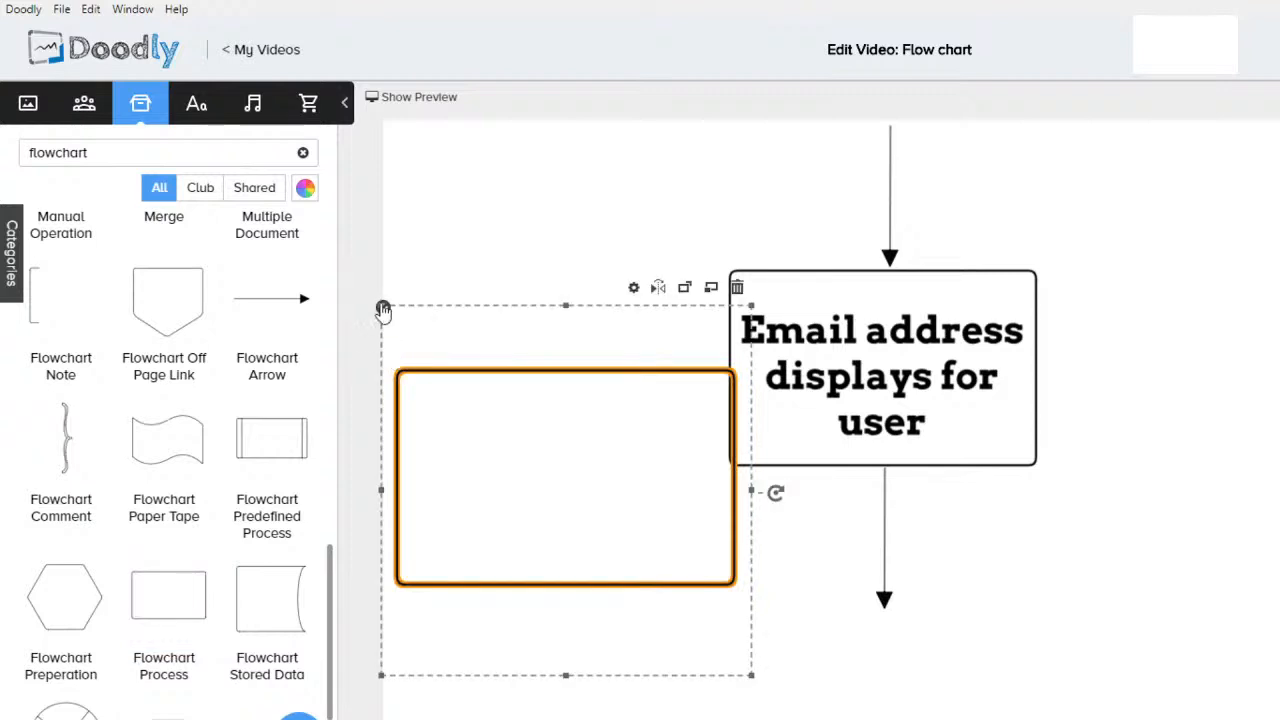
left_click_drag(383, 309, 565, 460)
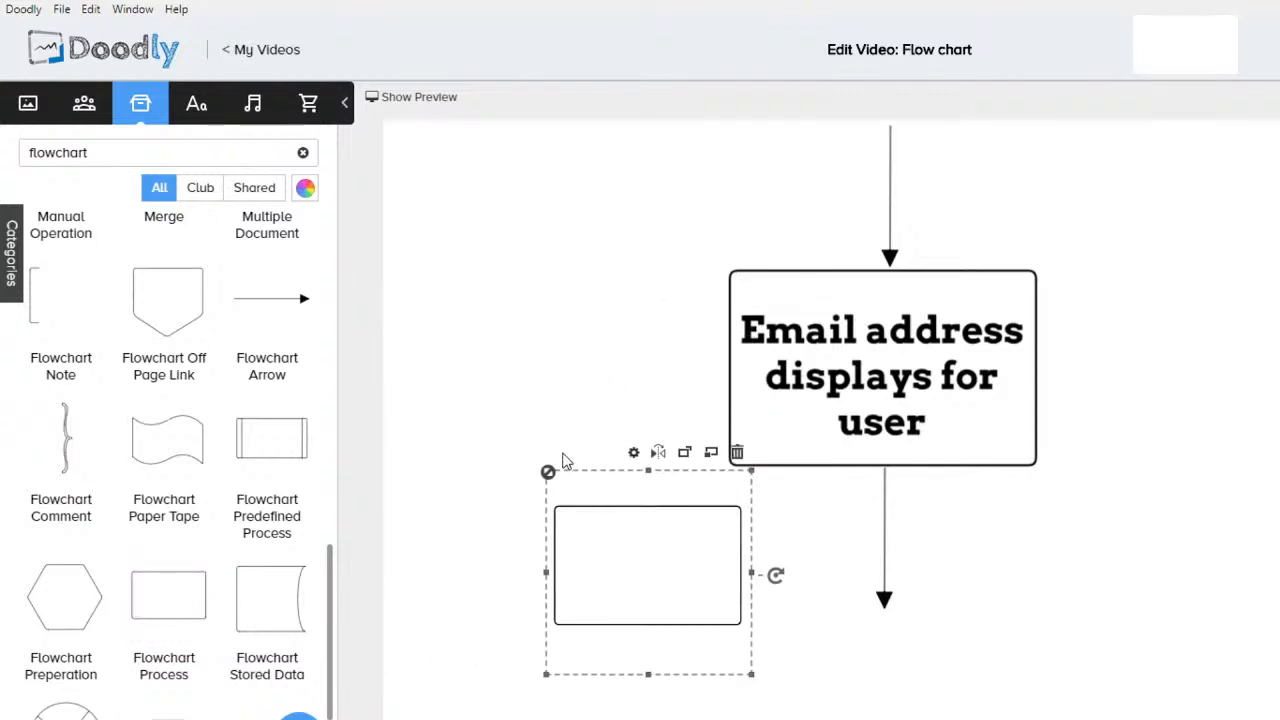
left_click_drag(634, 554, 875, 637)
- Shorten the lower arrow and move the small process rectangle so its upper edge meets the arrowhead
left_click(885, 514)
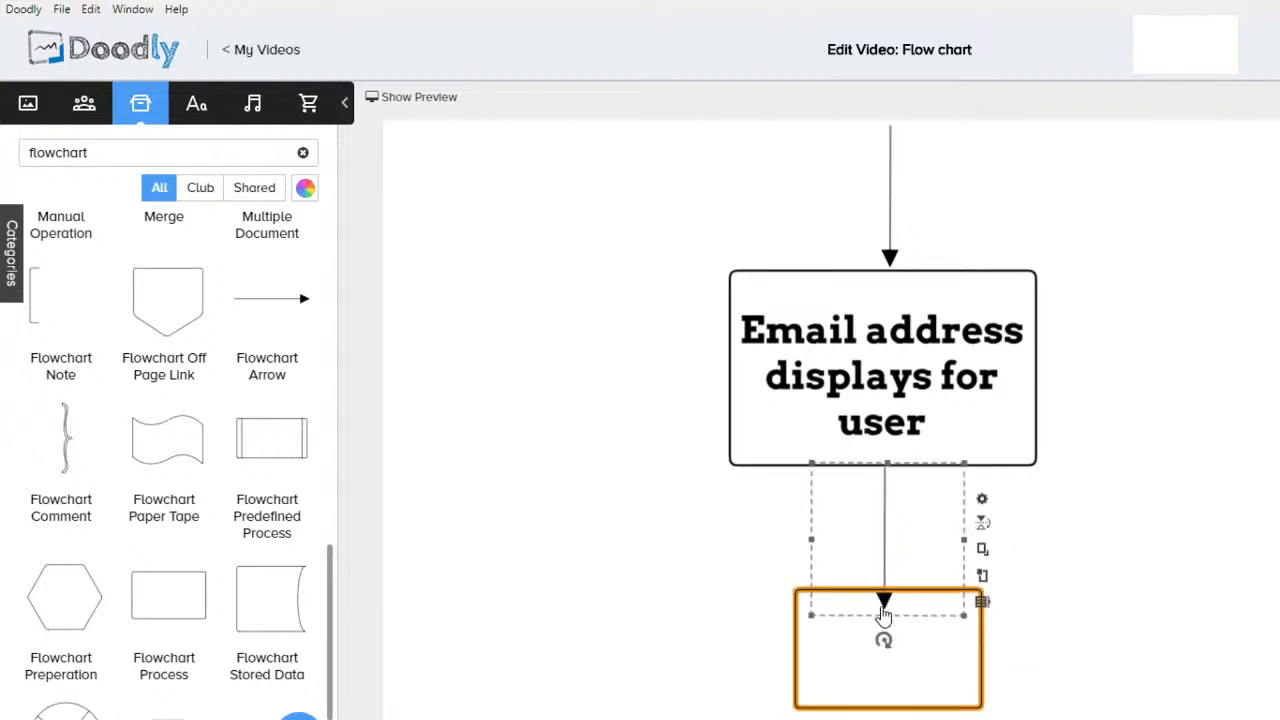
left_click_drag(885, 615, 893, 587)
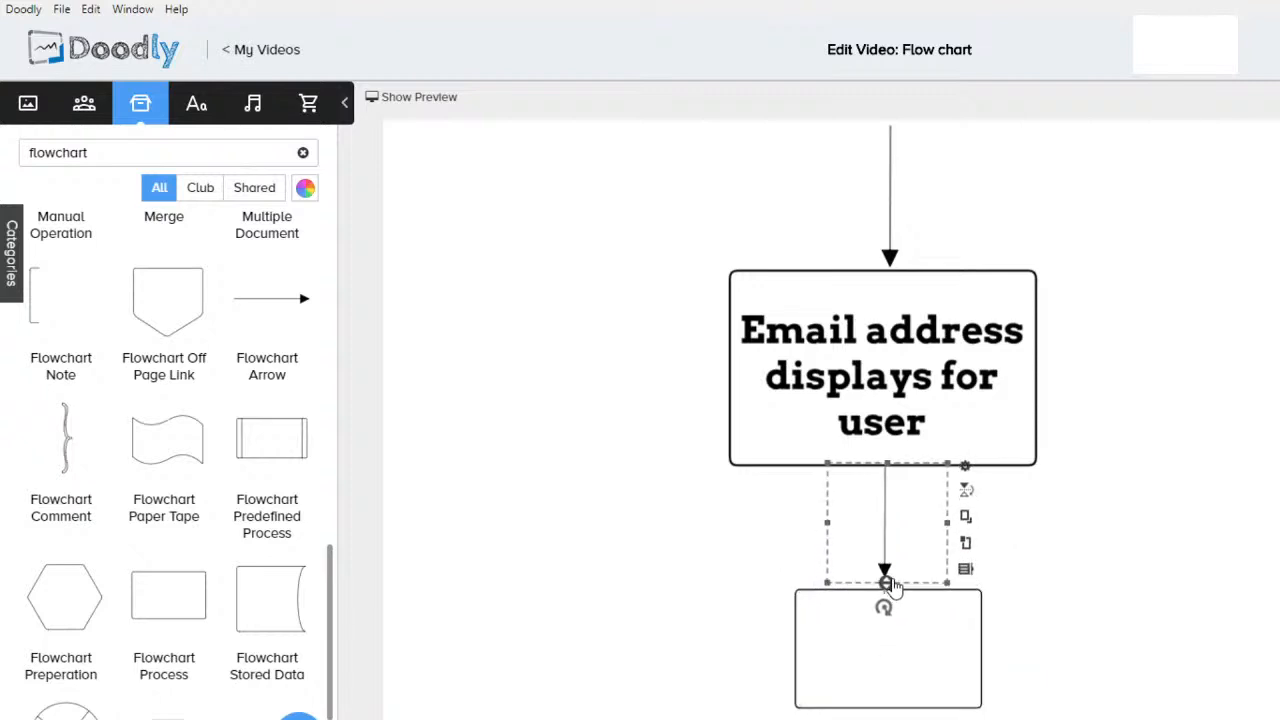
left_click(940, 628)
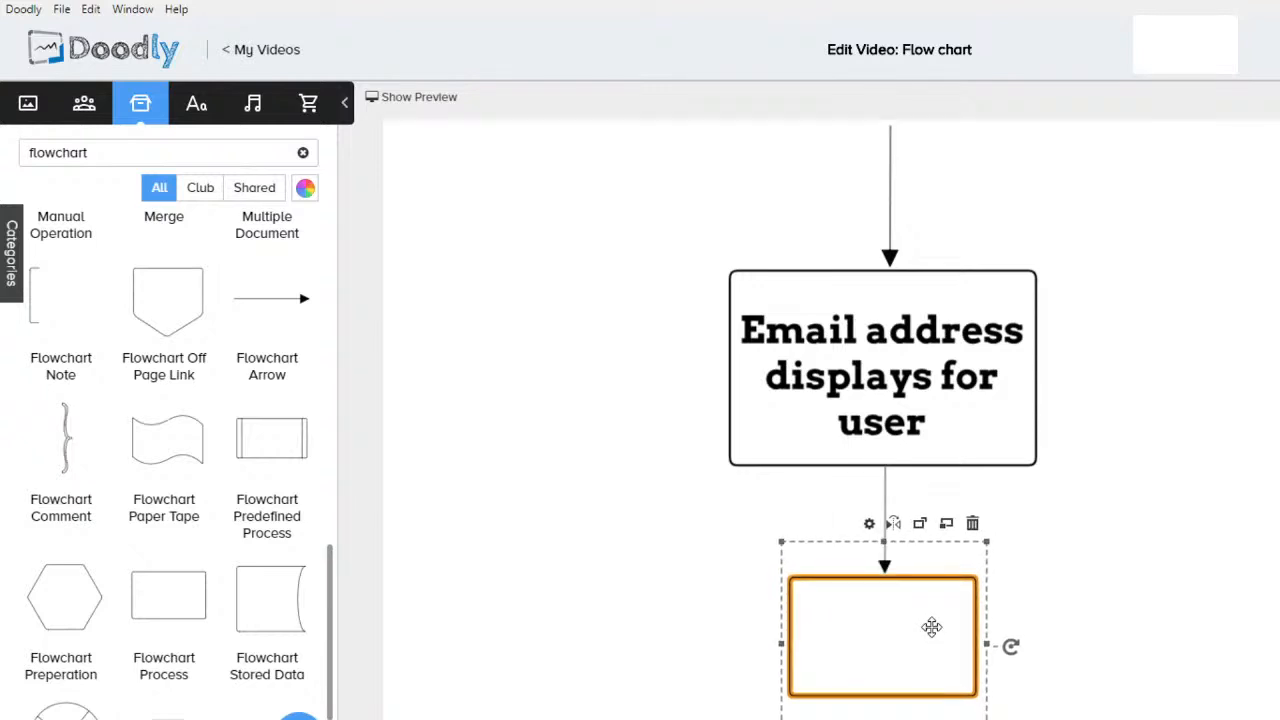
left_click(613, 492)
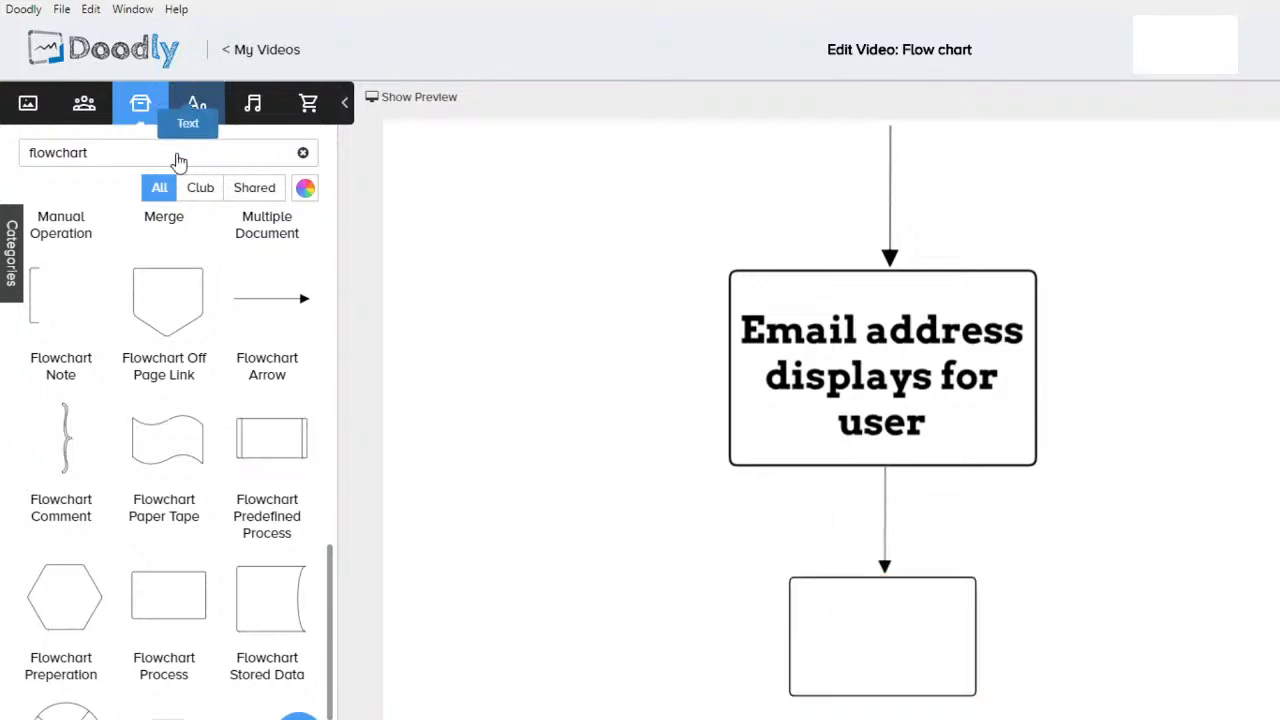
- Add an Arvo Bold text object reading "User clicks 'Reset Password'" and place it beside the lower arrow
left_click(196, 103)
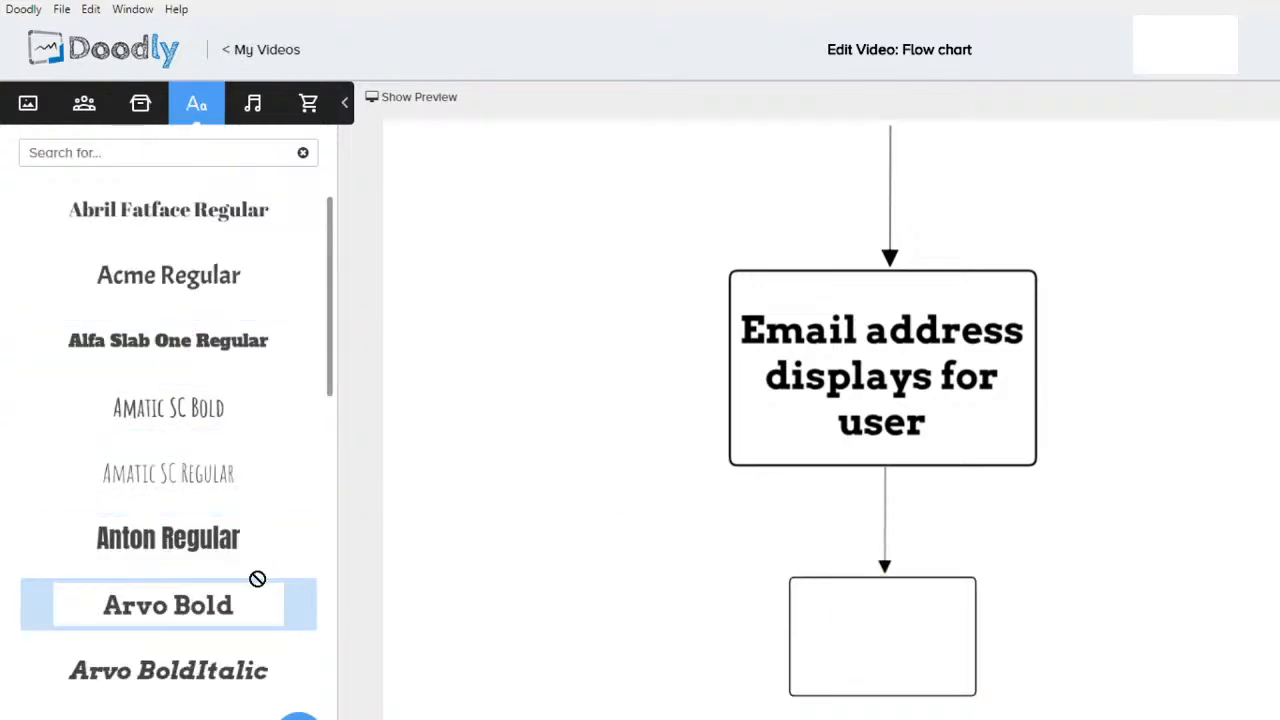
left_click_drag(257, 579, 588, 540)
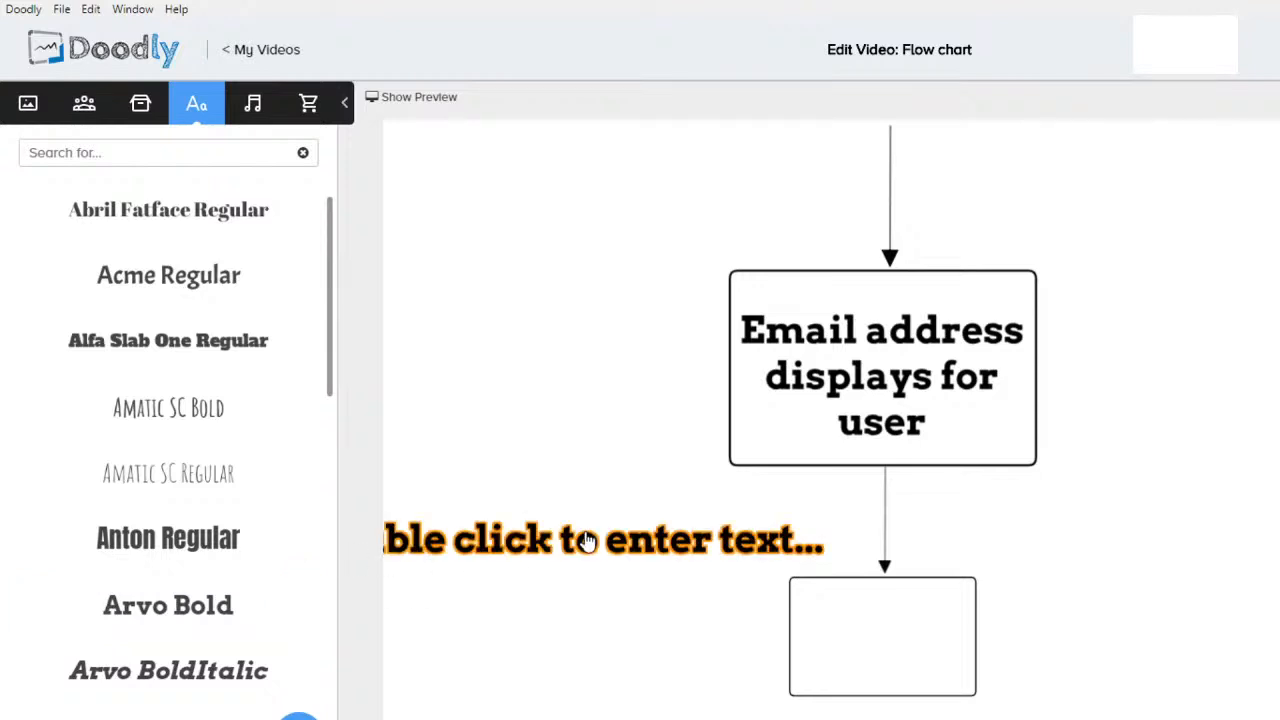
double_click(588, 540)
left_click_drag(900, 423, 663, 410)
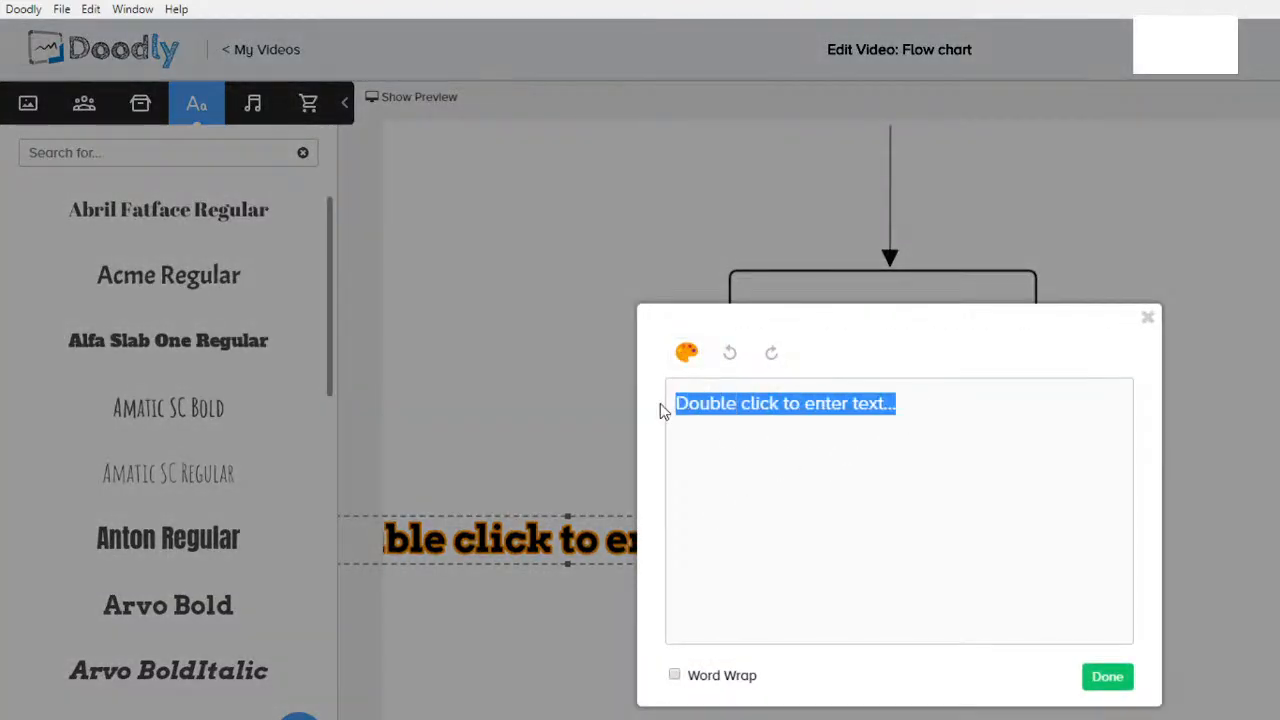
type("User c")
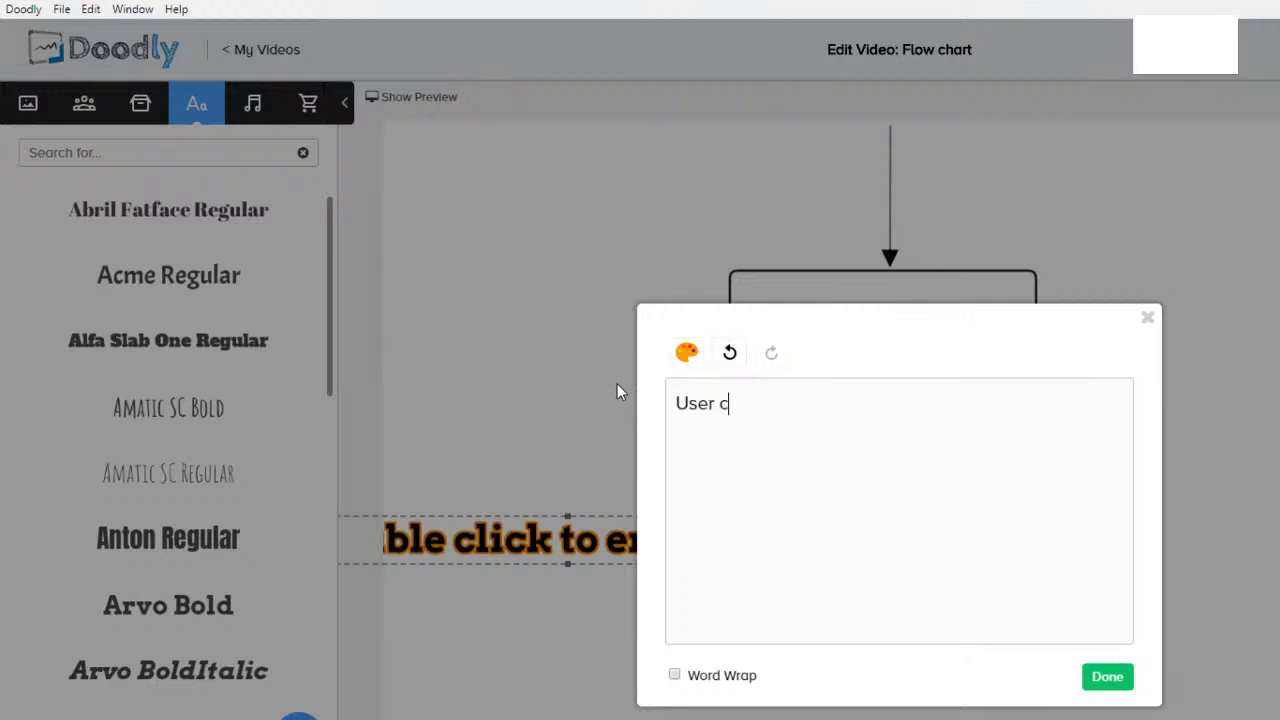
type("licks 'Reset")
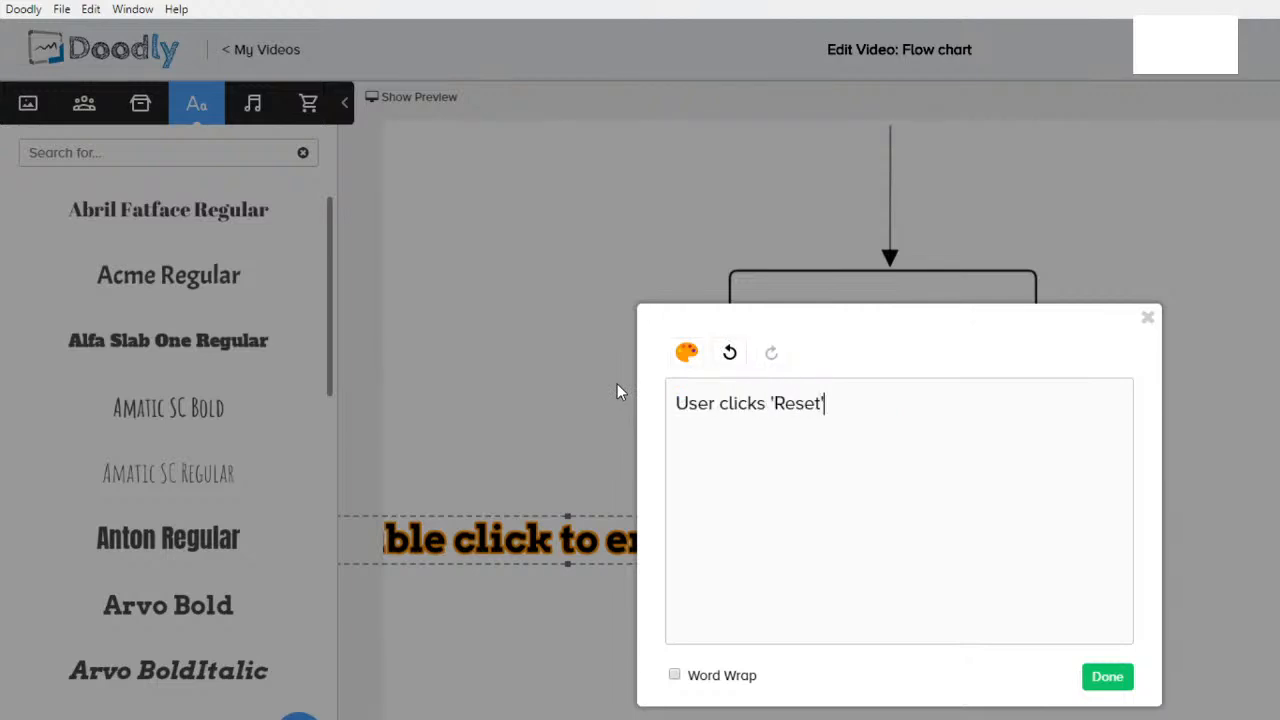
type(" Password")
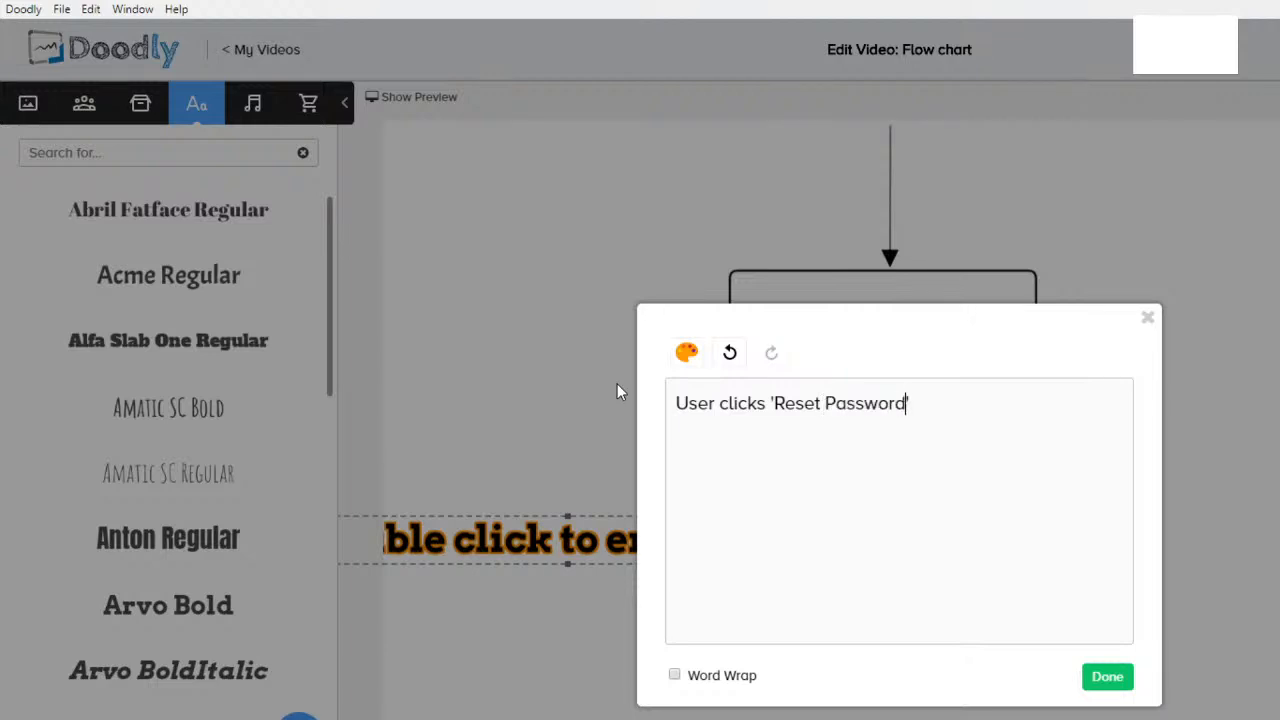
left_click(1110, 677)
left_click_drag(699, 543, 1243, 515)
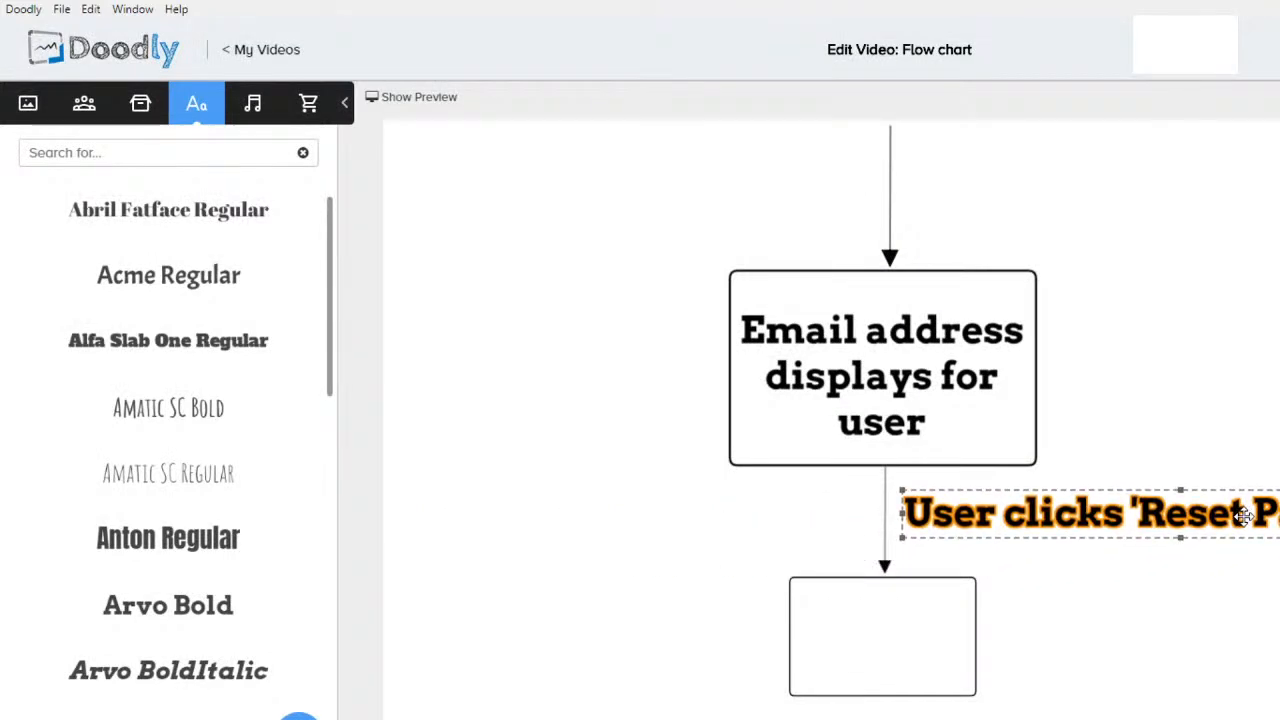
left_click(1250, 620)
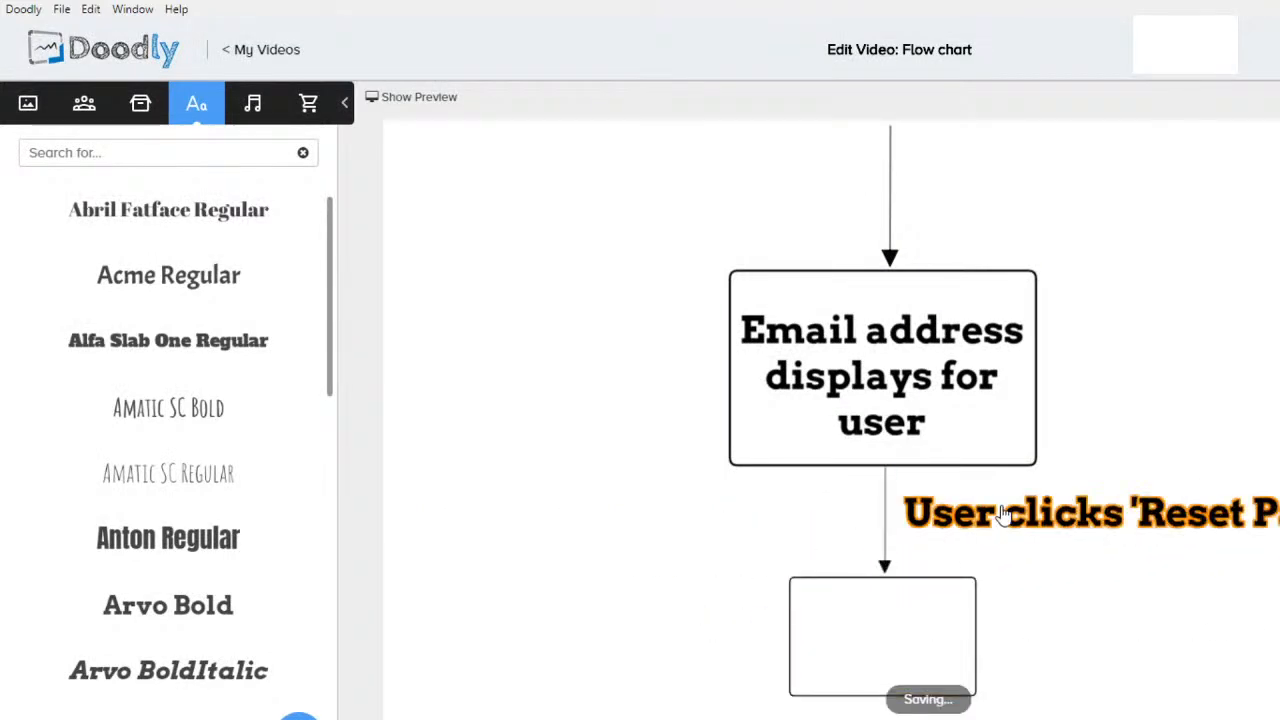
- Duplicate the "Email address displays for user" text and place the copy beside the small process rectangle
left_click(902, 382)
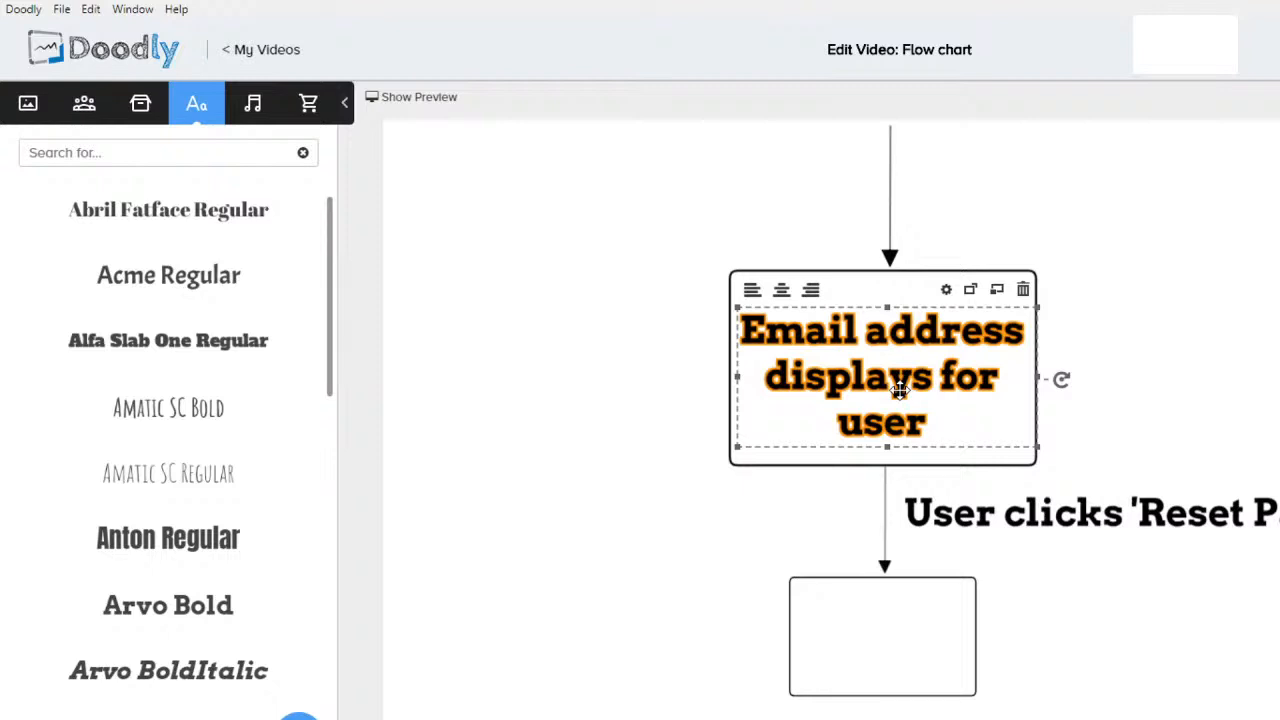
key("ctrl+v")
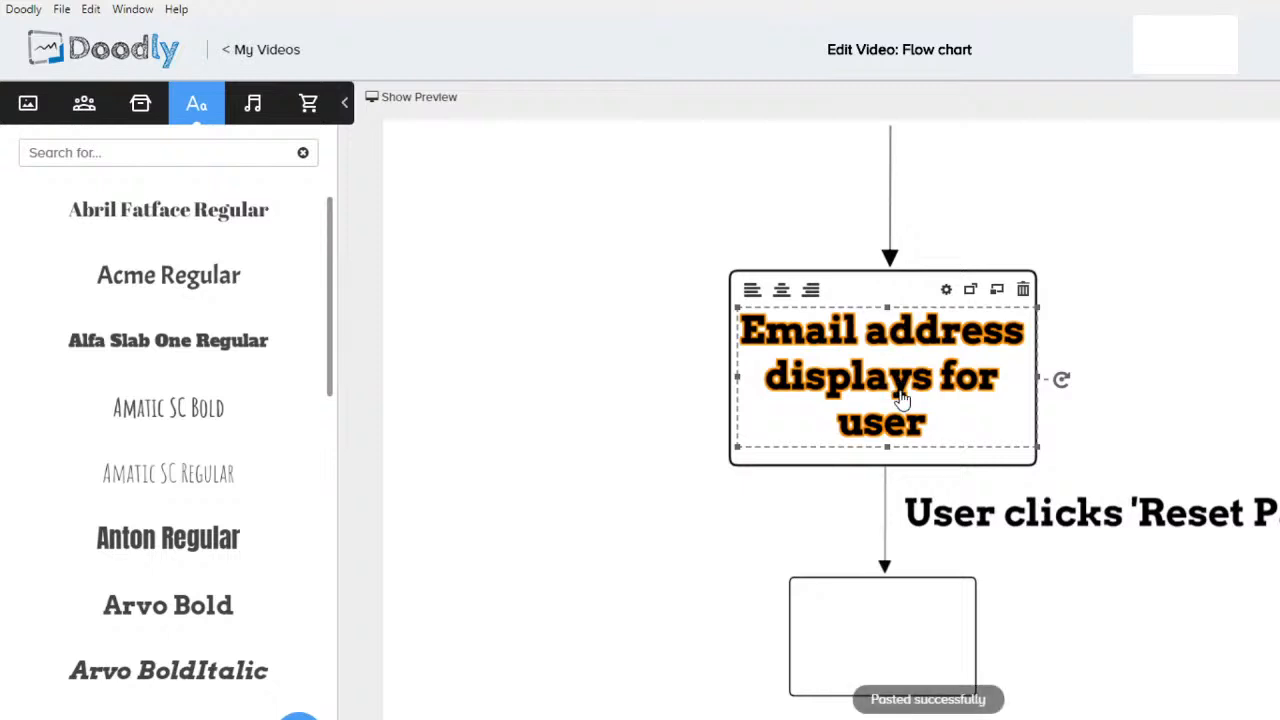
left_click_drag(900, 390, 645, 608)
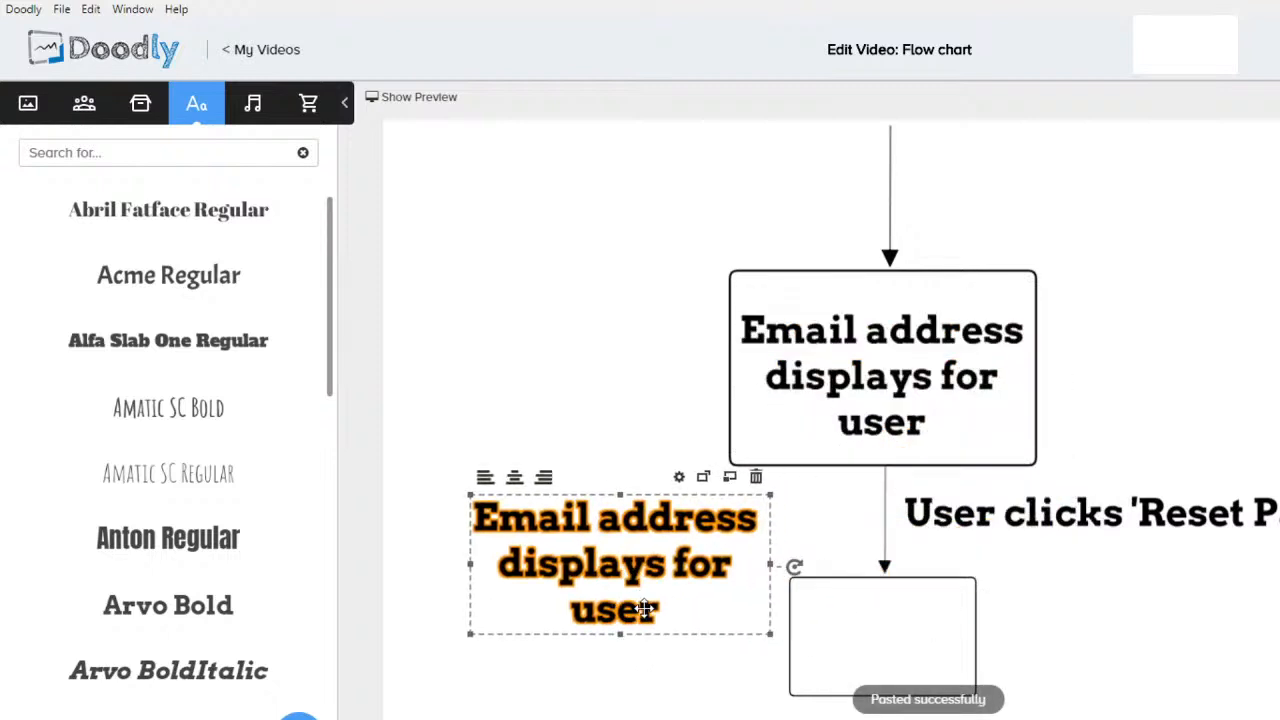
- Replace the duplicated text's wording with "Reset email" and "sent to user" on two lines
double_click(645, 608)
left_click_drag(818, 432, 652, 410)
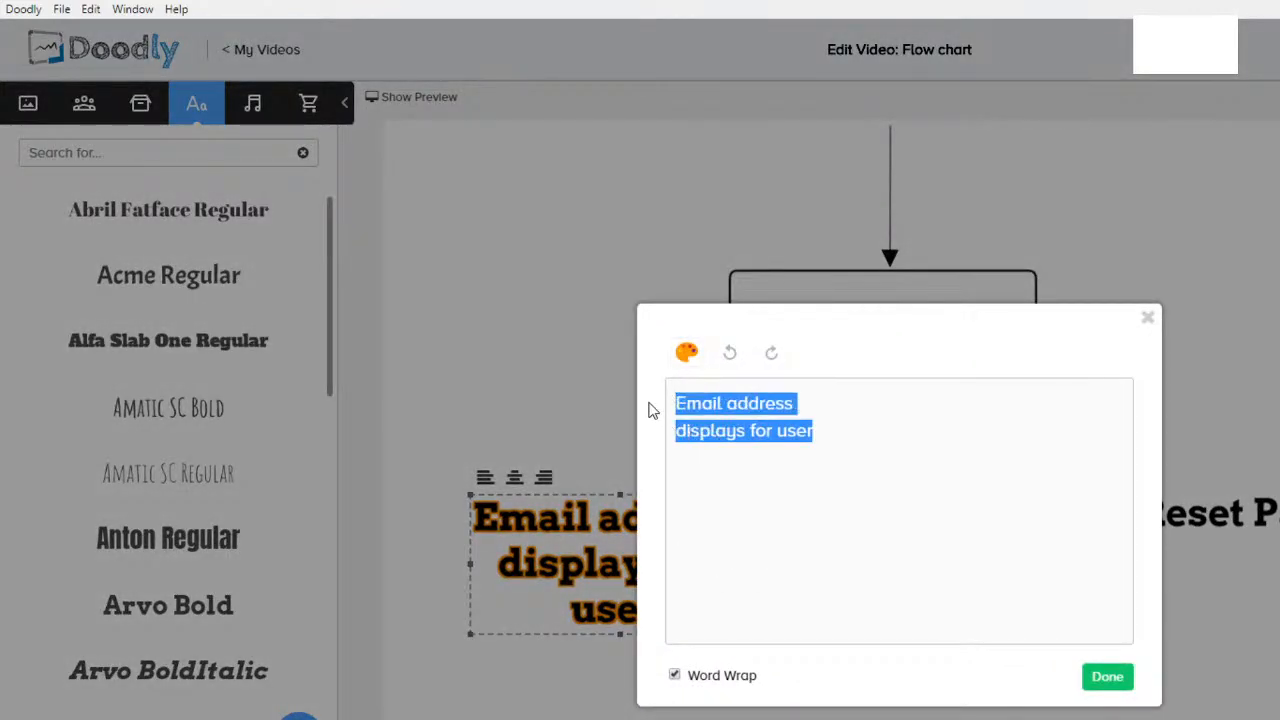
type("Ema")
key("BackSpace")
key("BackSpace")
key("BackSpace")
key("BackSpace")
key("BackSpace")
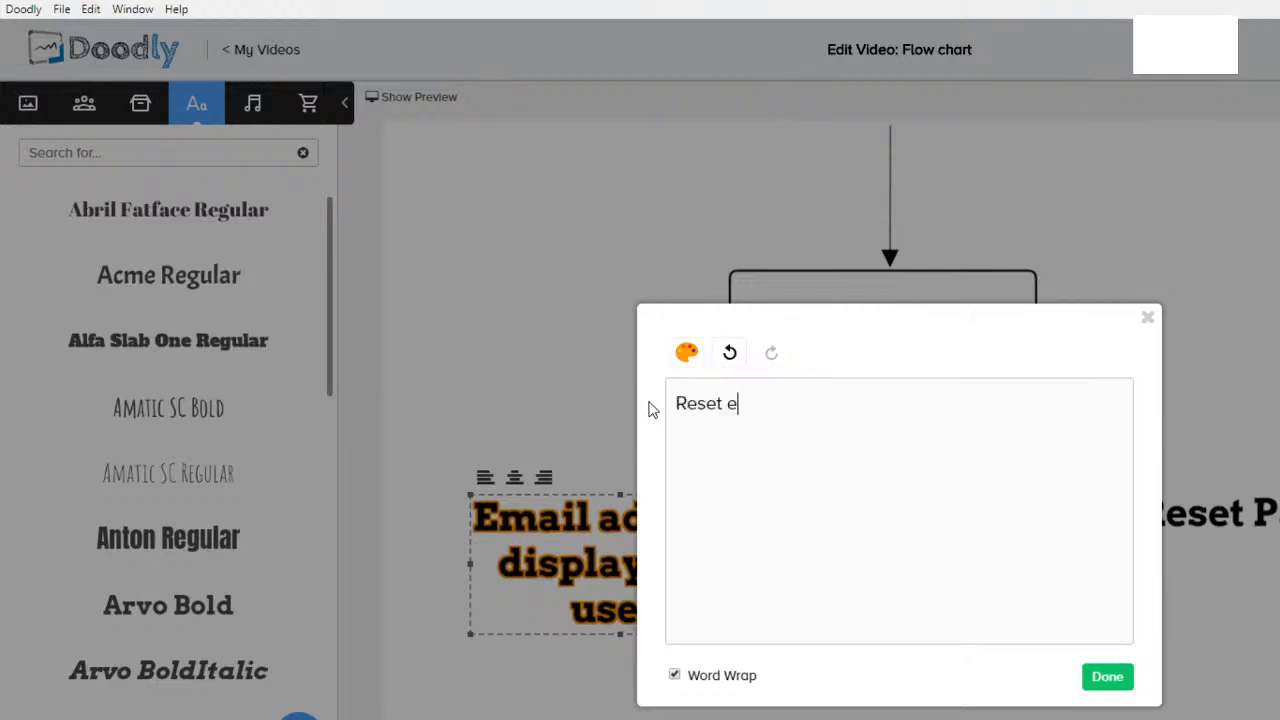
type("Reset email")
key("Return")
type("sent to user")
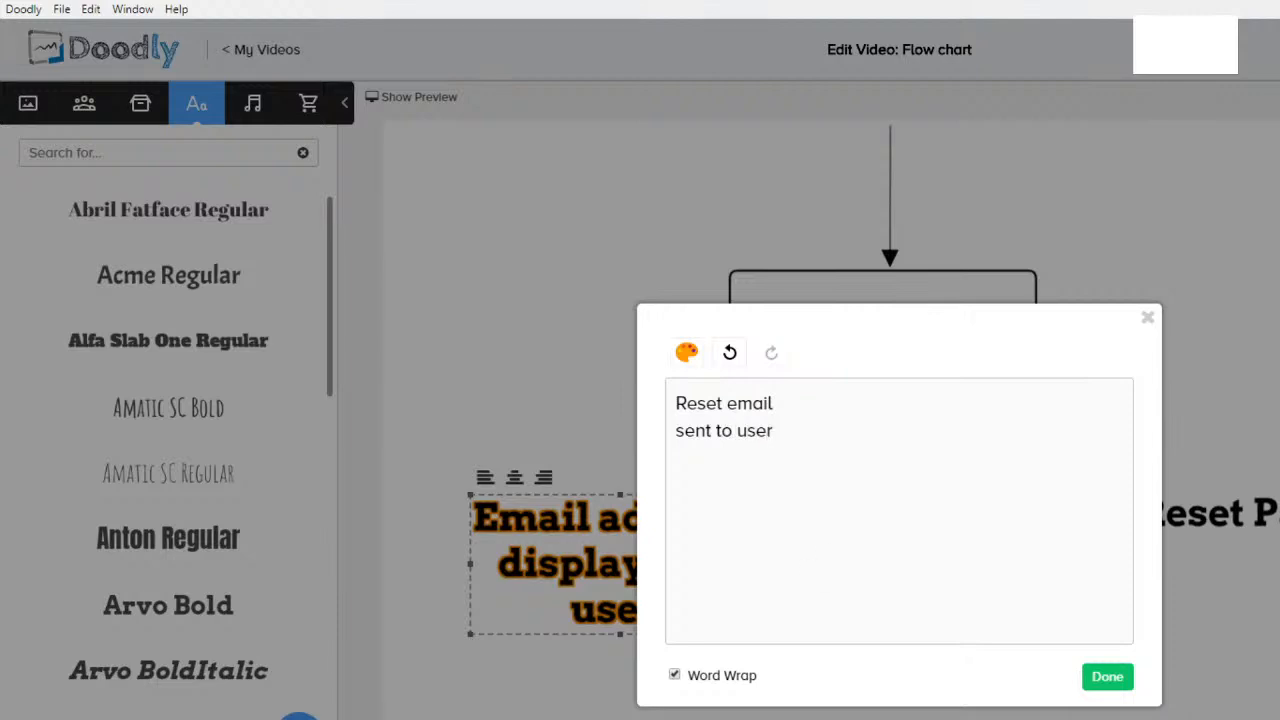
left_click(1118, 684)
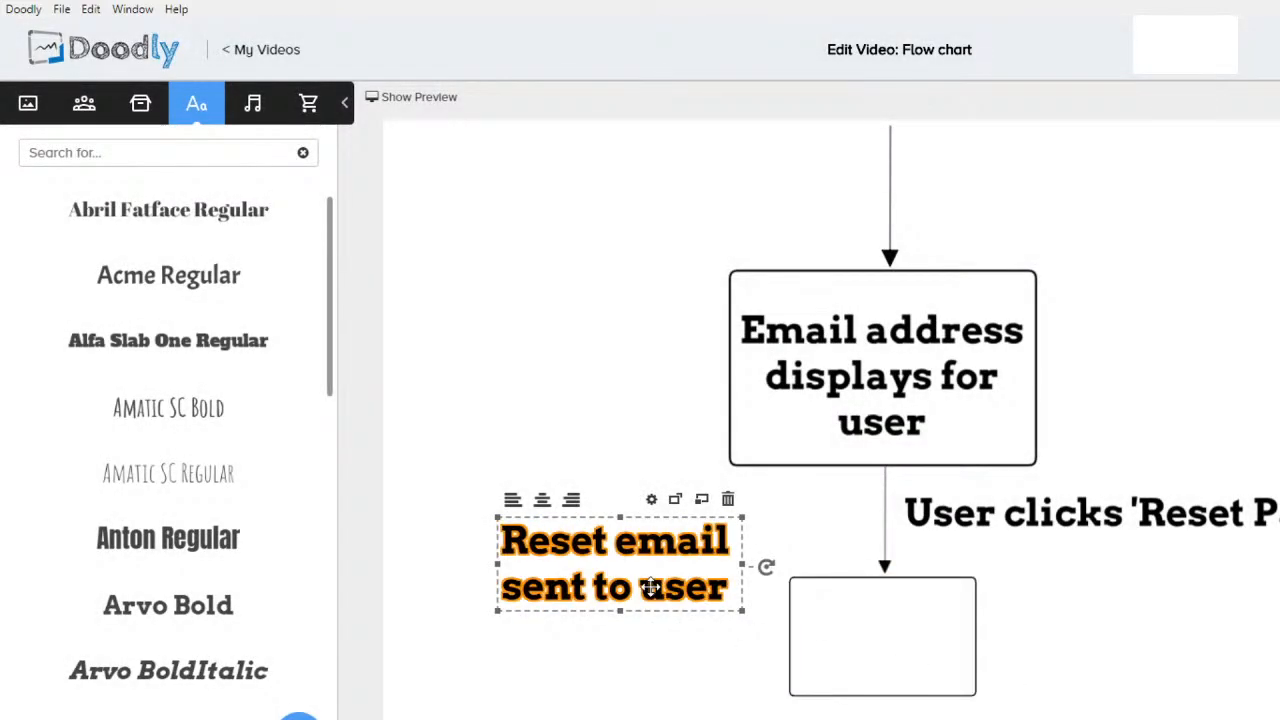
- Shrink the "Reset email sent to user" text and place it inside the small process rectangle
left_click_drag(650, 588, 766, 630)
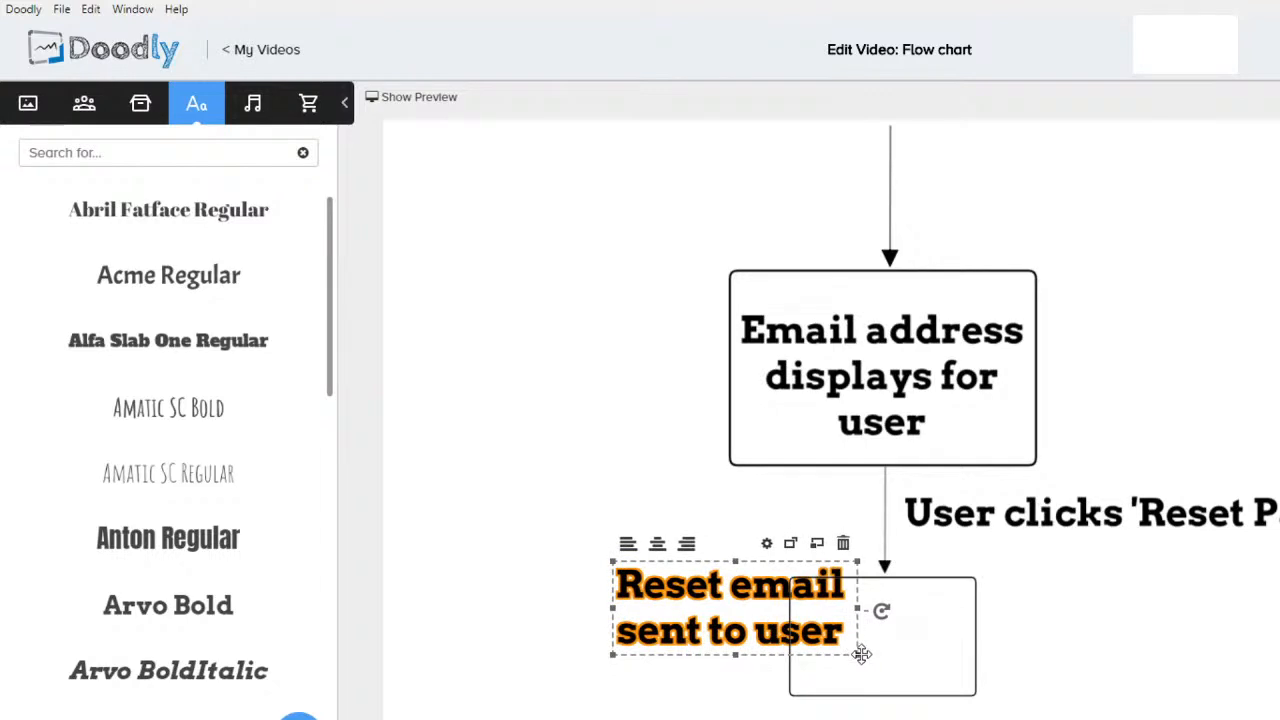
left_click_drag(857, 654, 798, 632)
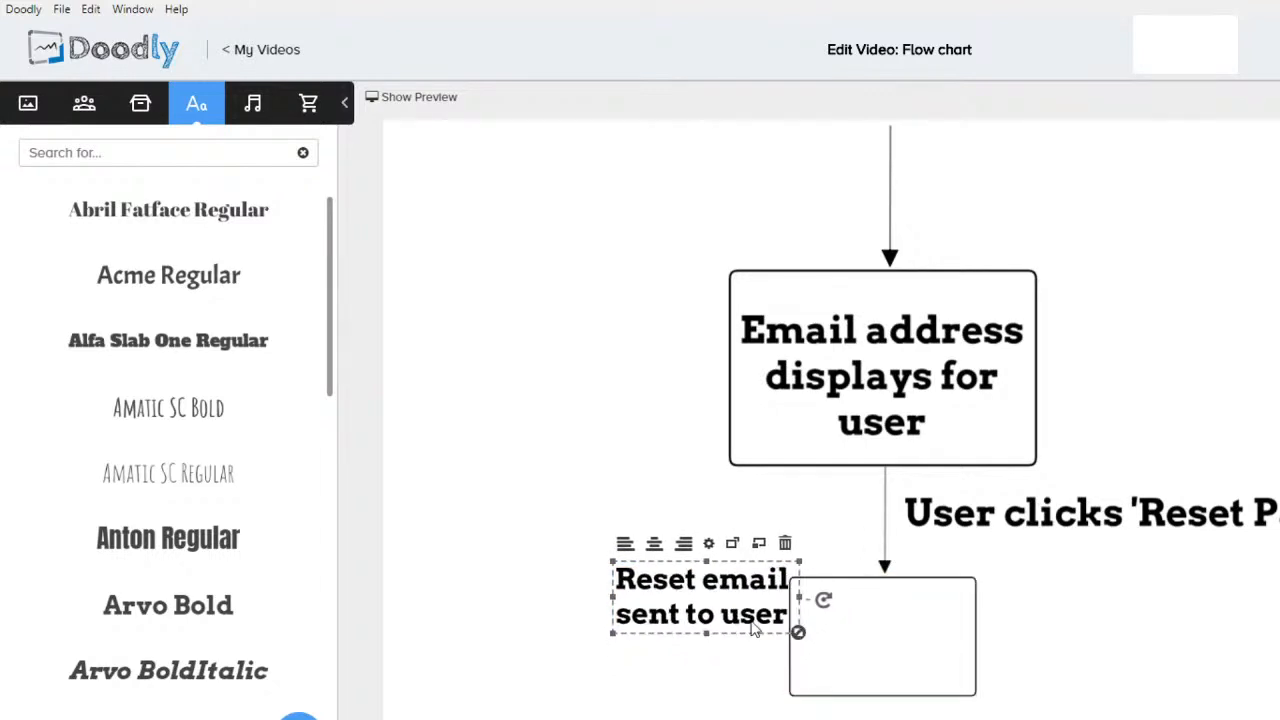
left_click_drag(722, 616, 903, 651)
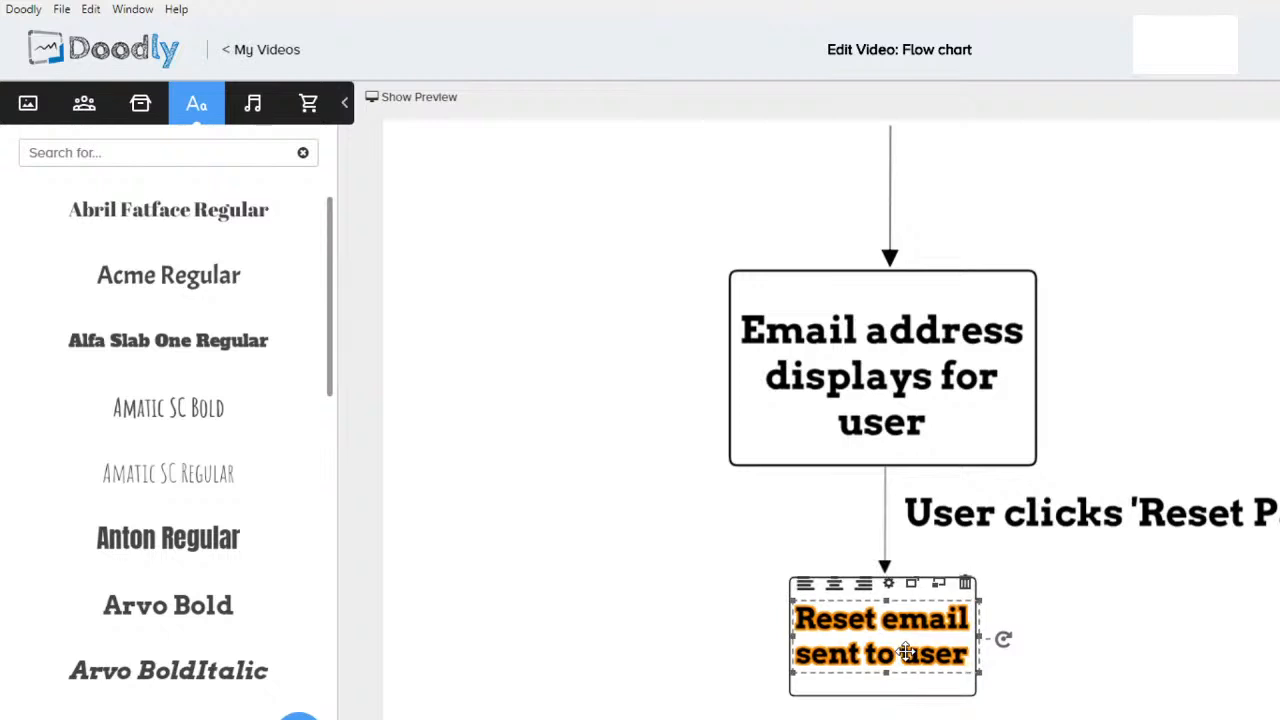
left_click(597, 581)
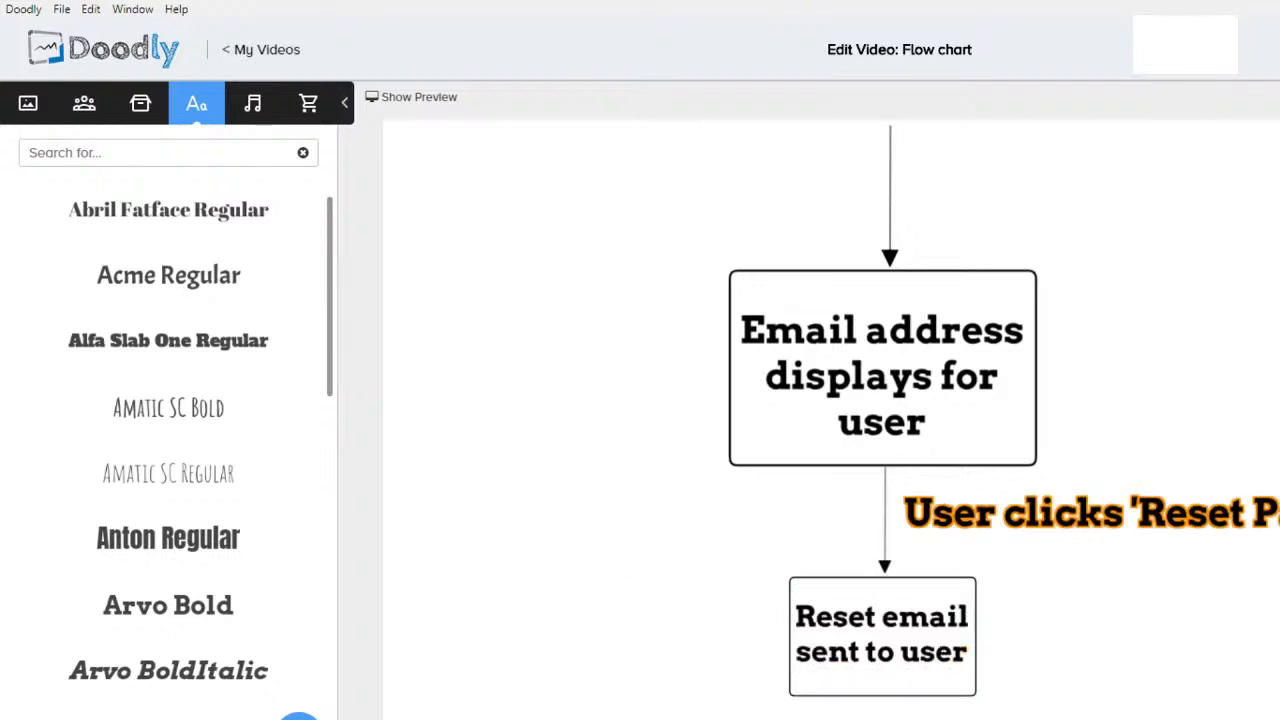
left_click(968, 512)
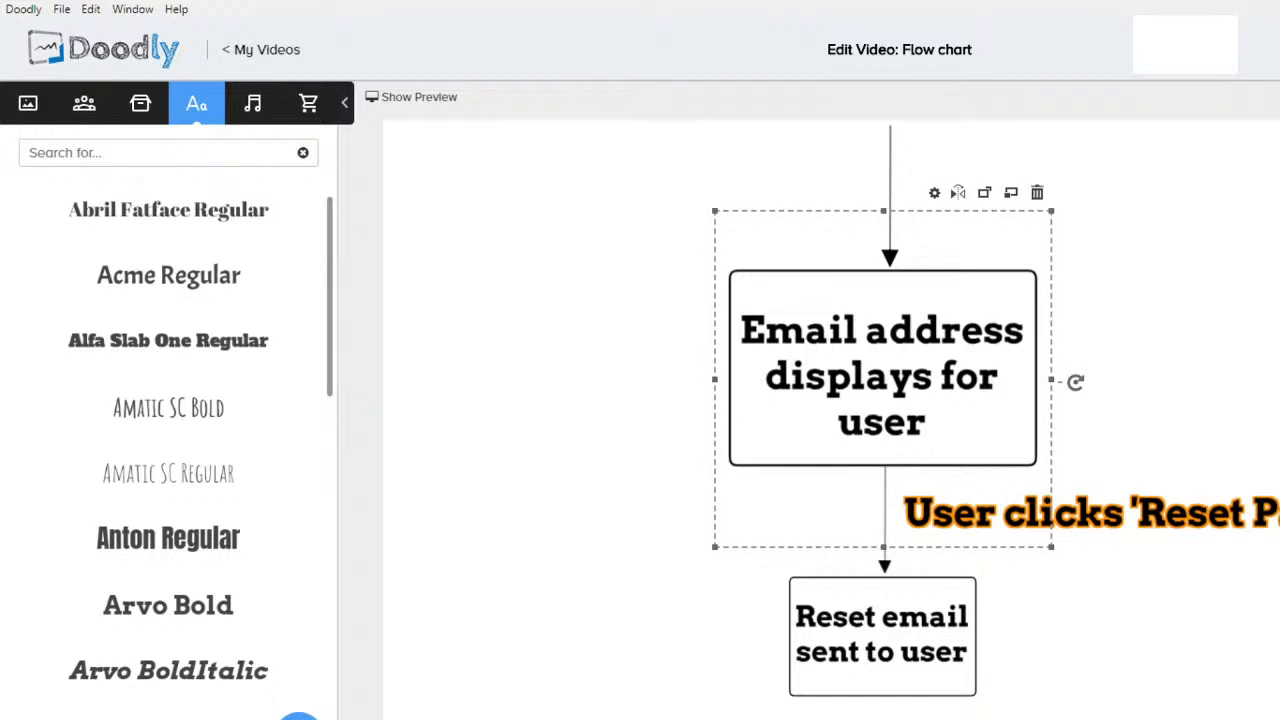
left_click(882, 634)
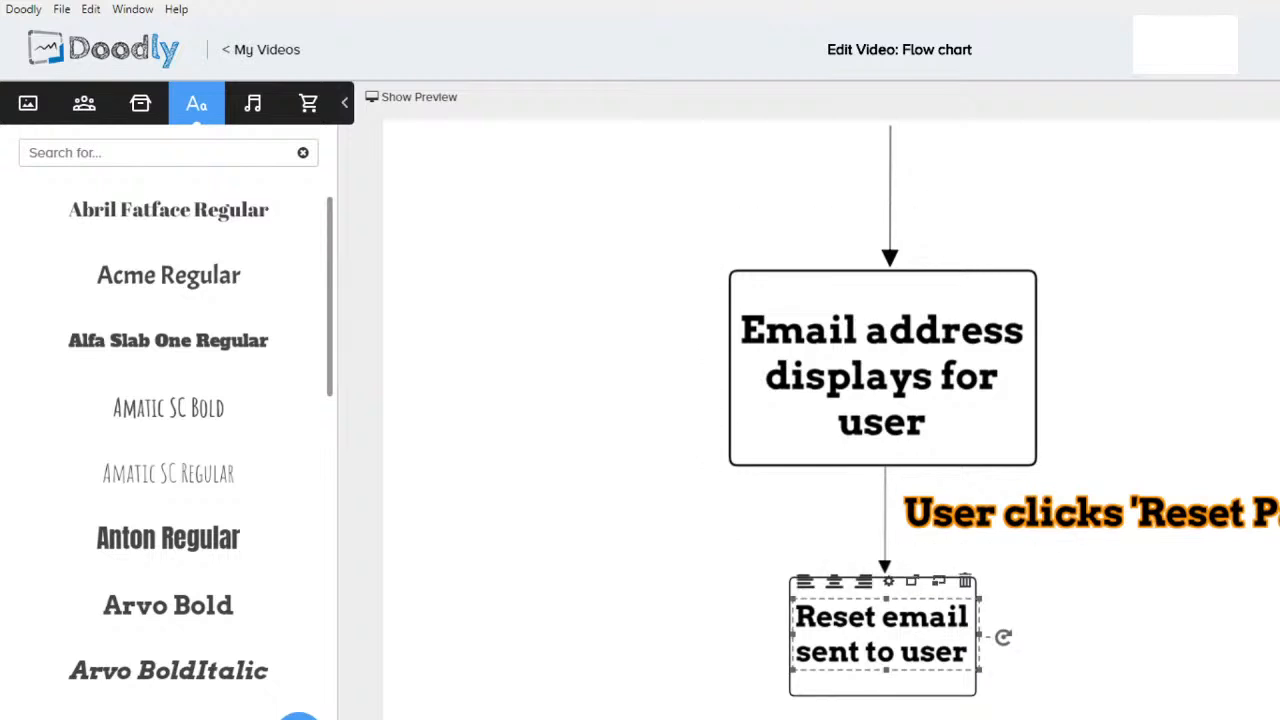
left_click(882, 683)
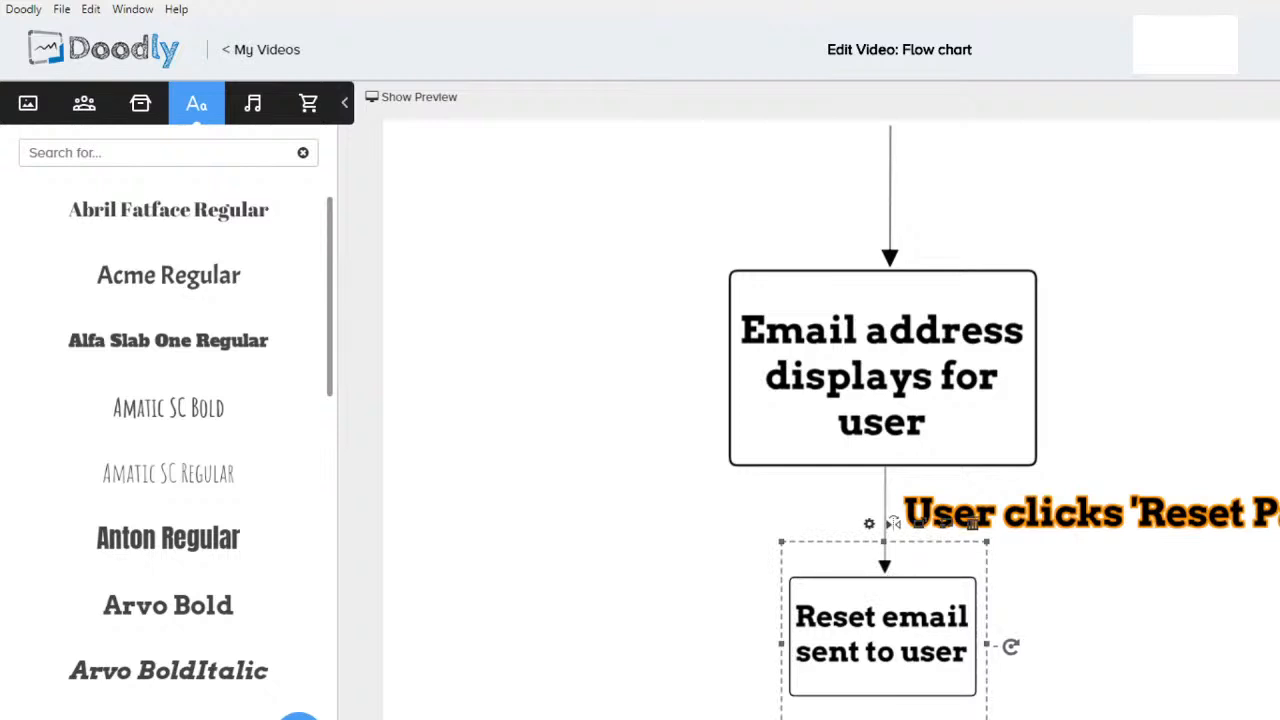
left_click(1092, 513)
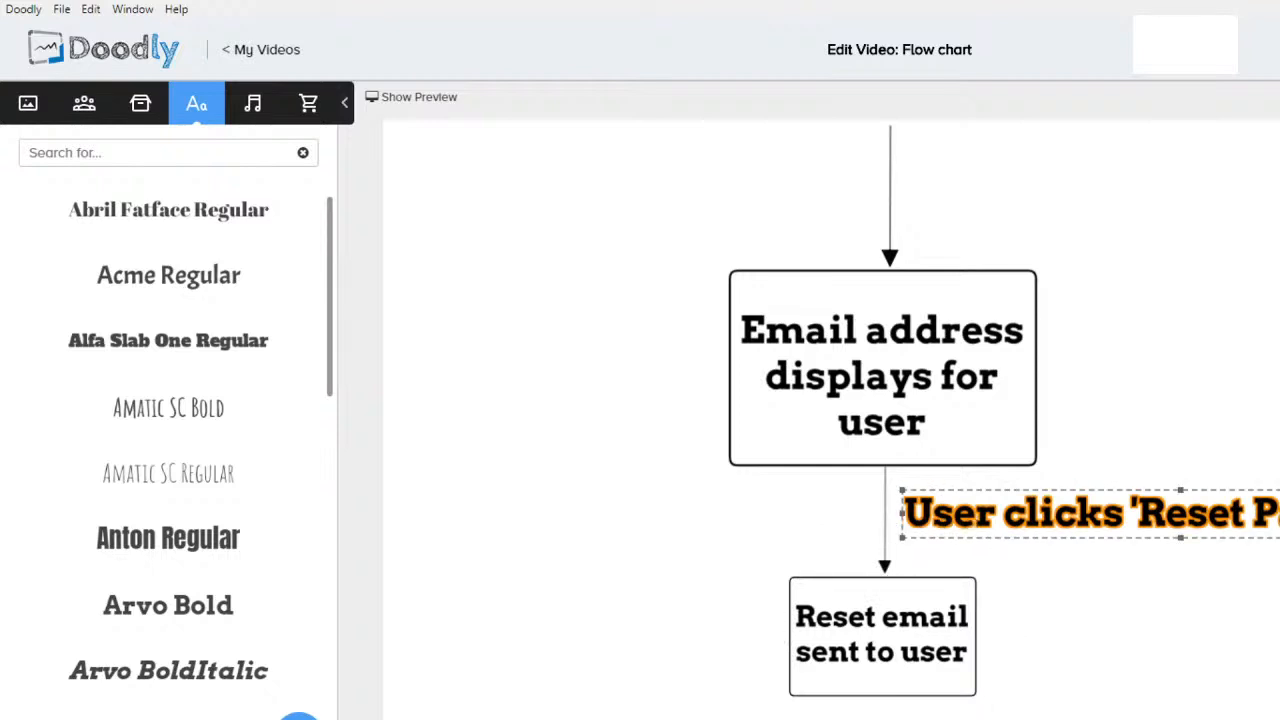
- Shrink the Start frame in the pan and zoom settings, centre it along the preview's upper edge, and preview the video
left_click(882, 376)
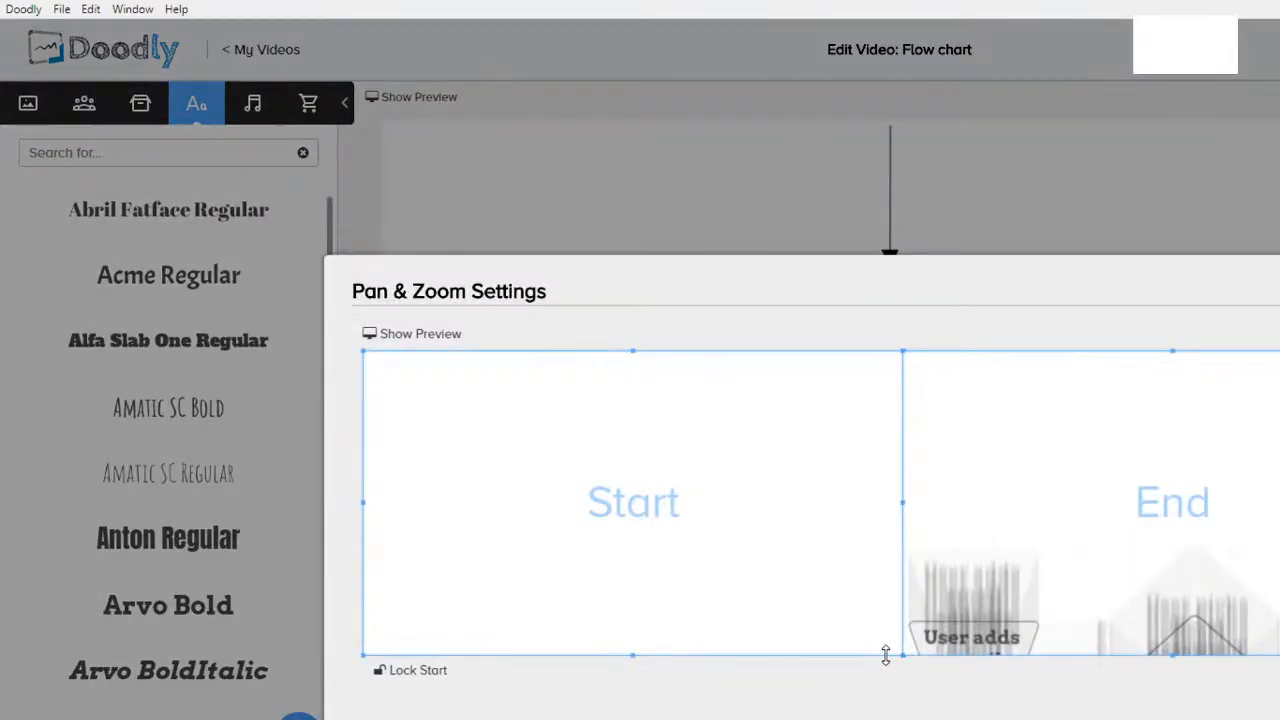
left_click_drag(903, 657, 838, 619)
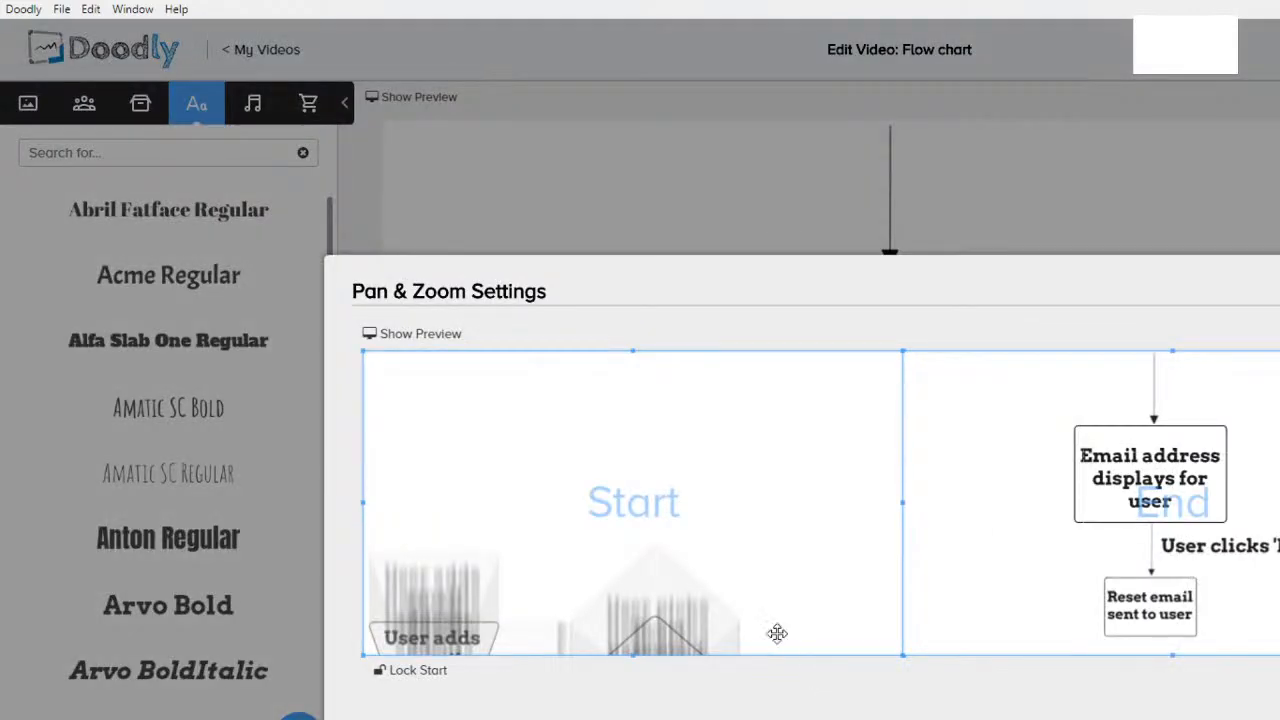
left_click_drag(363, 655, 443, 610)
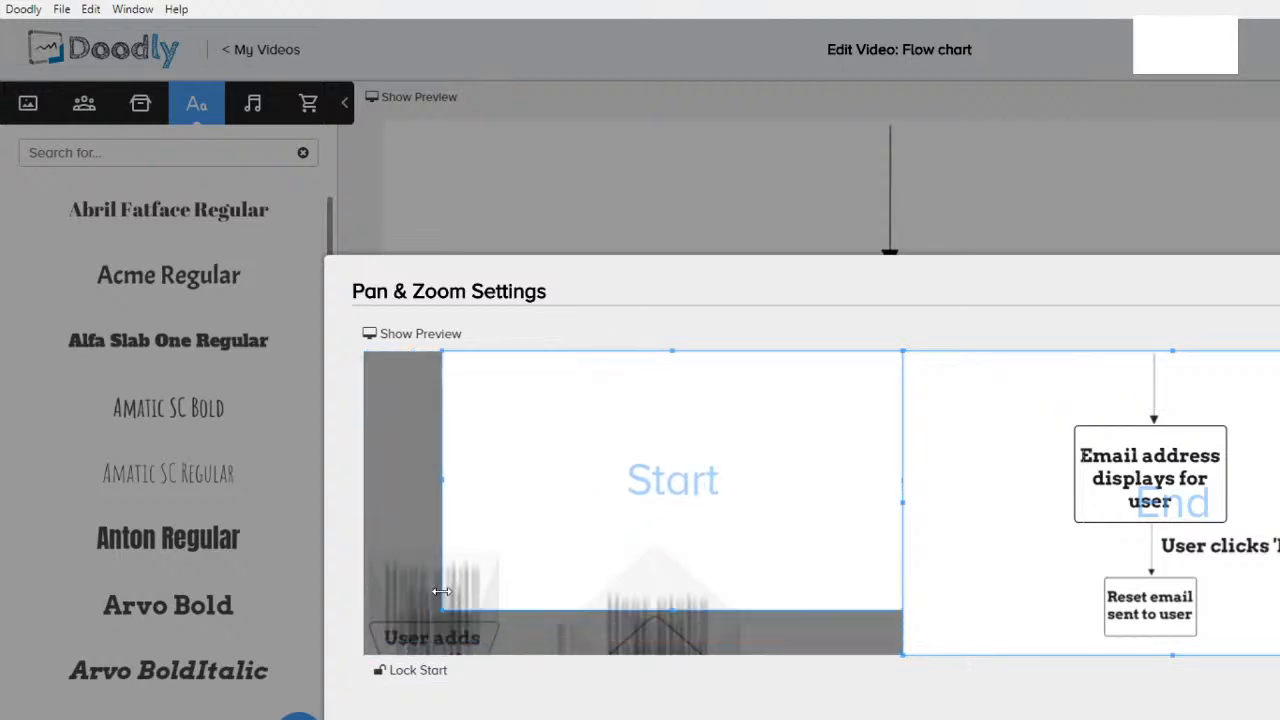
left_click_drag(640, 517, 595, 515)
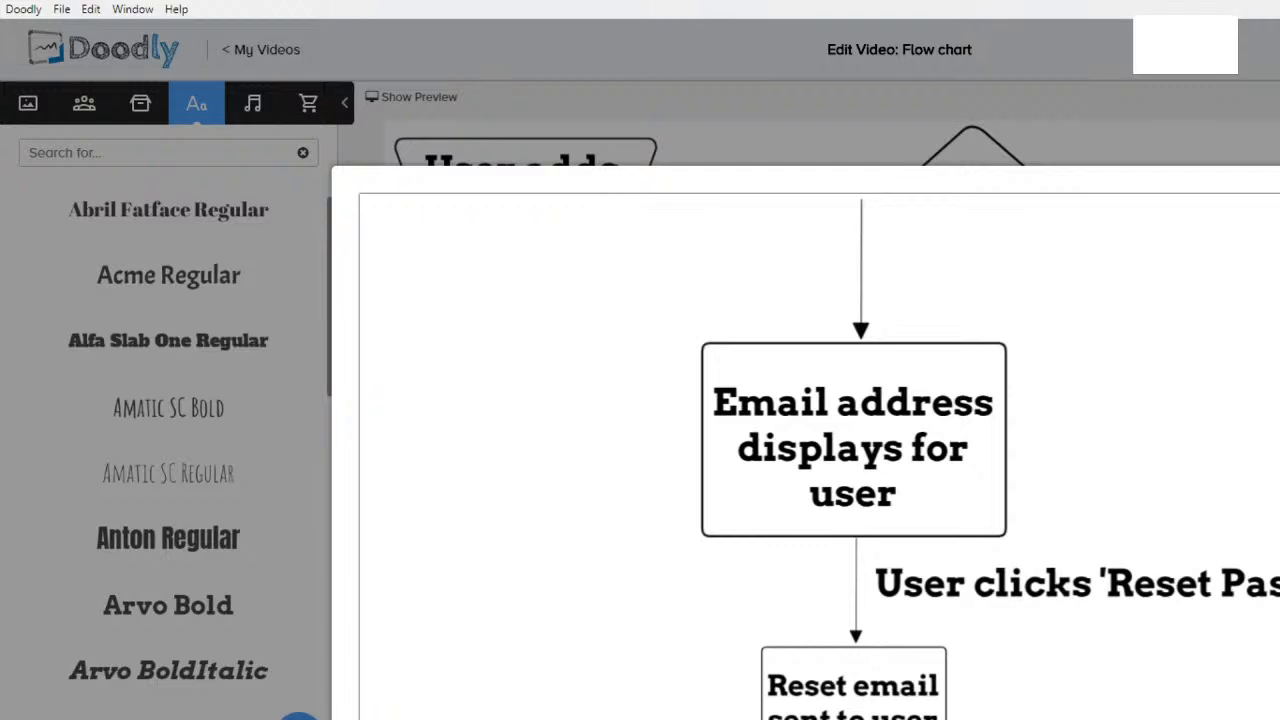
key("Escape")
- Step through the first scene's labels, arrows and shapes from "User adds email address" to the password reset screen label
left_click(530, 216)
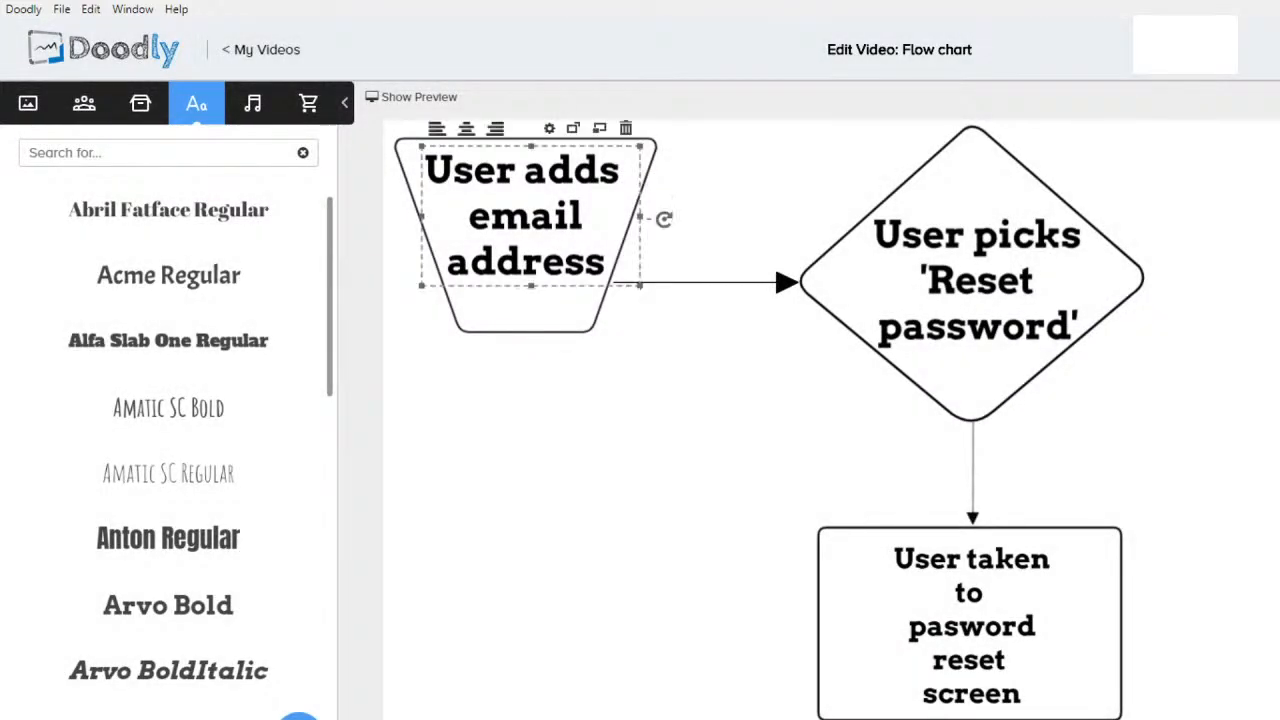
left_click(708, 282)
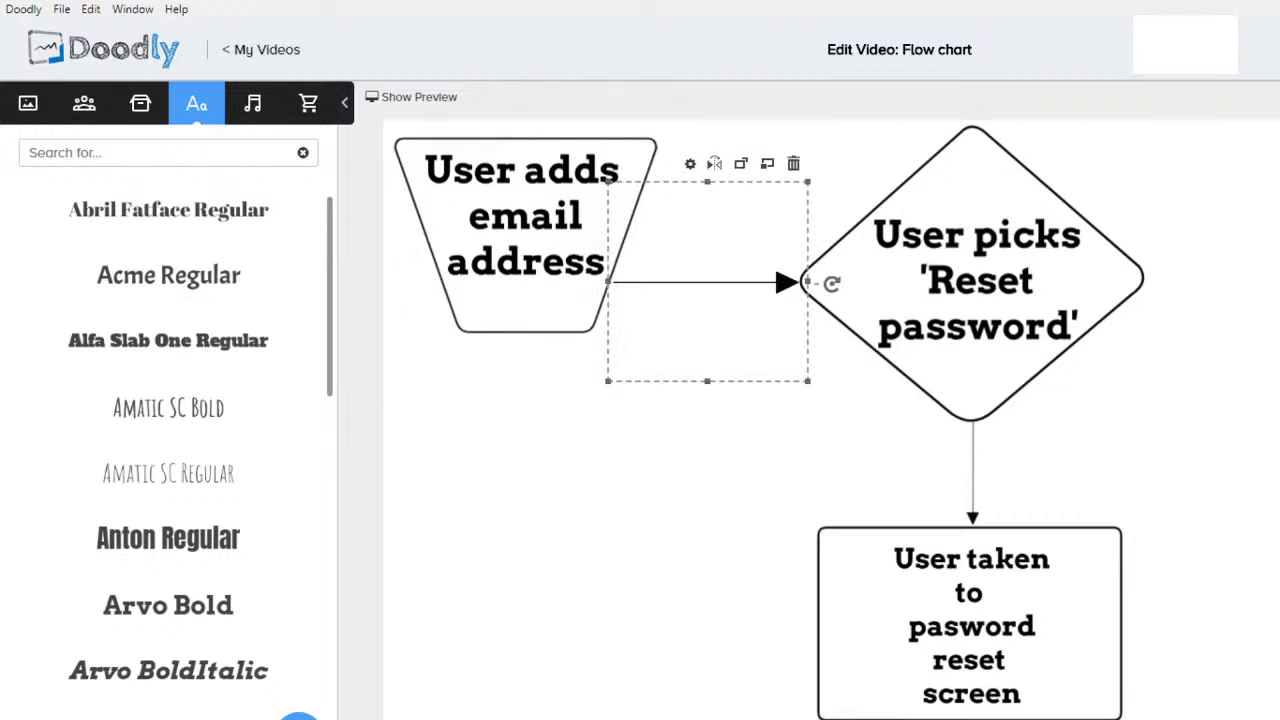
left_click(972, 180)
left_click(977, 281)
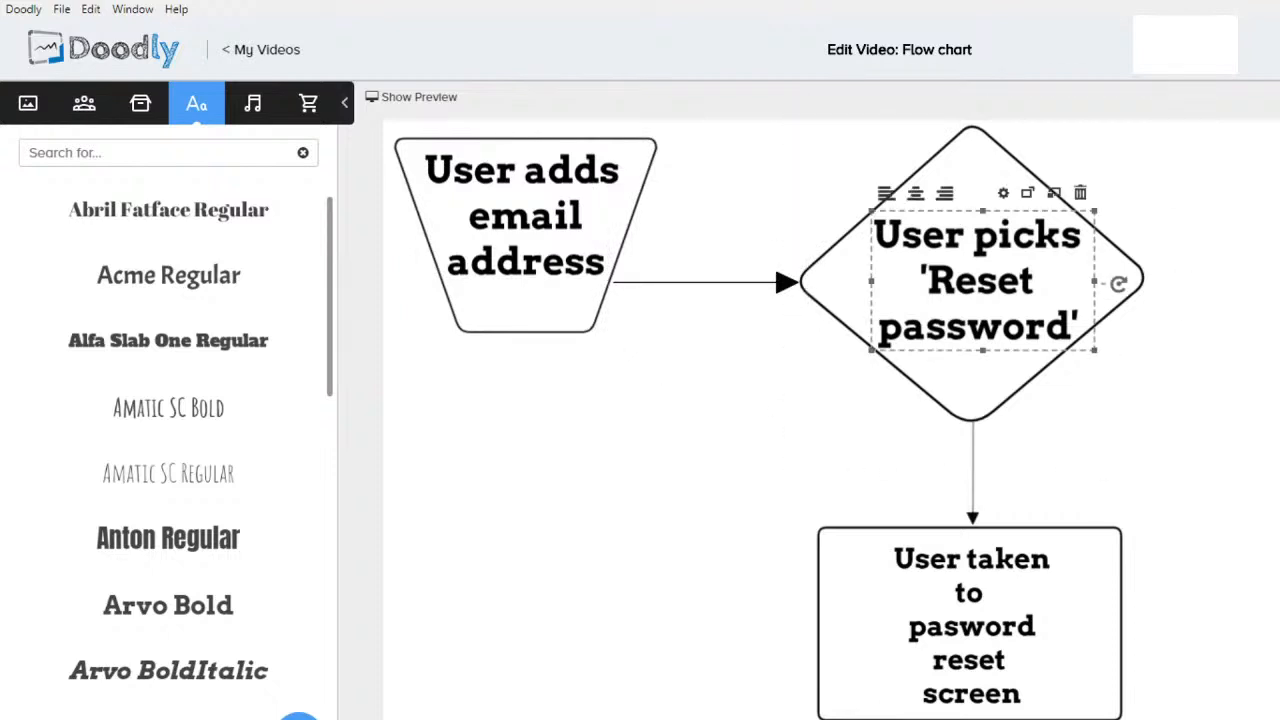
left_click(972, 480)
left_click(972, 556)
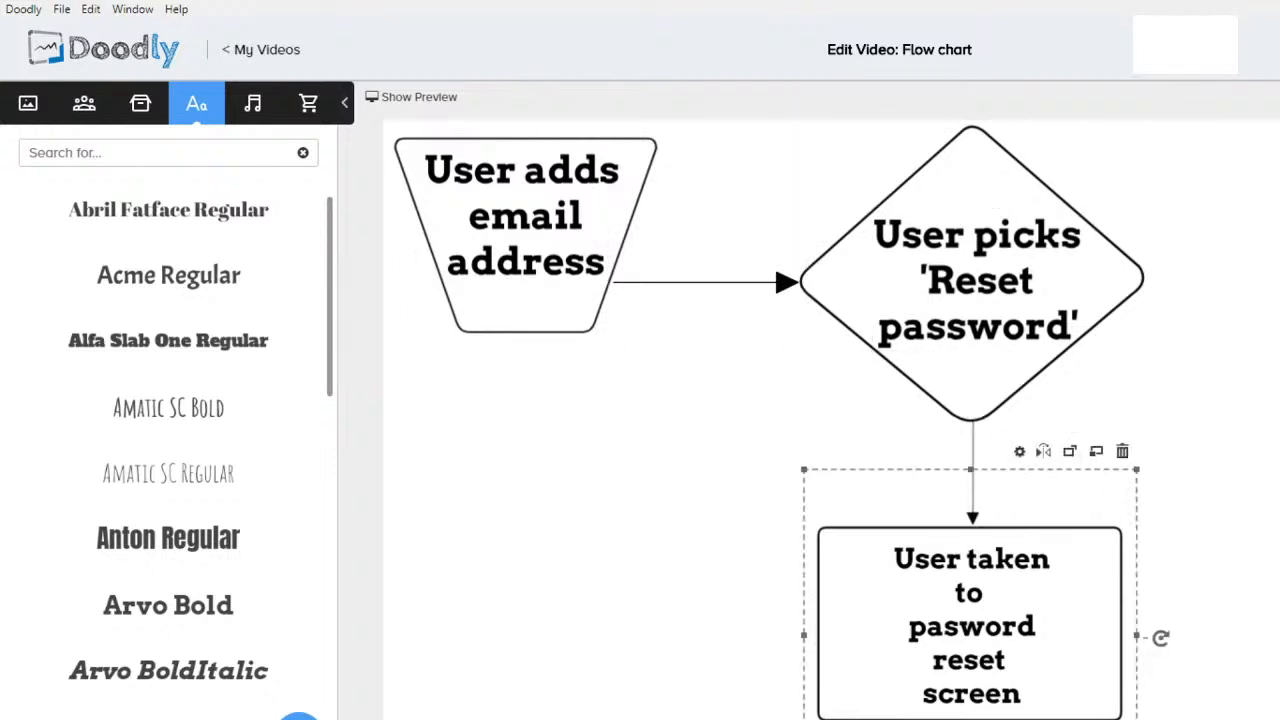
left_click(971, 626)
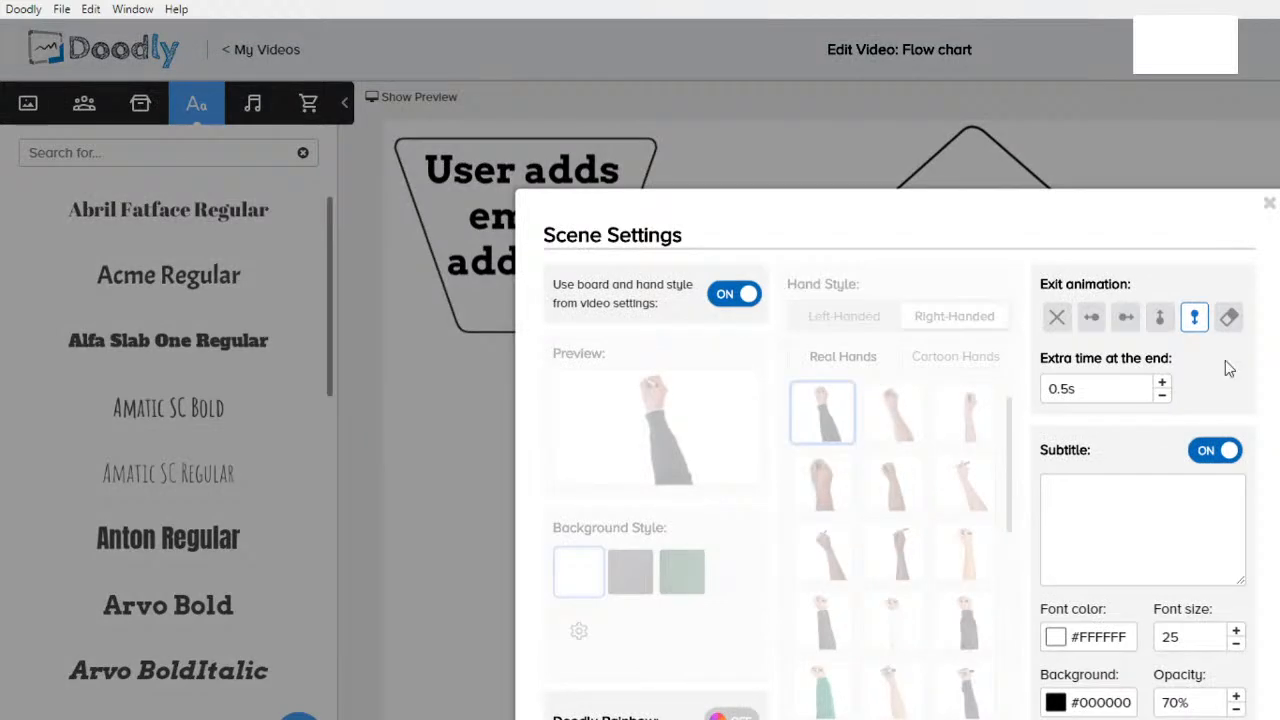
- Increase the first scene's extra time at the end in the scene settings
left_click(1162, 383)
left_click(1162, 383)
left_click(1162, 383)
left_click(1162, 383)
left_click(1162, 383)
left_click(1162, 383)
left_click(1162, 383)
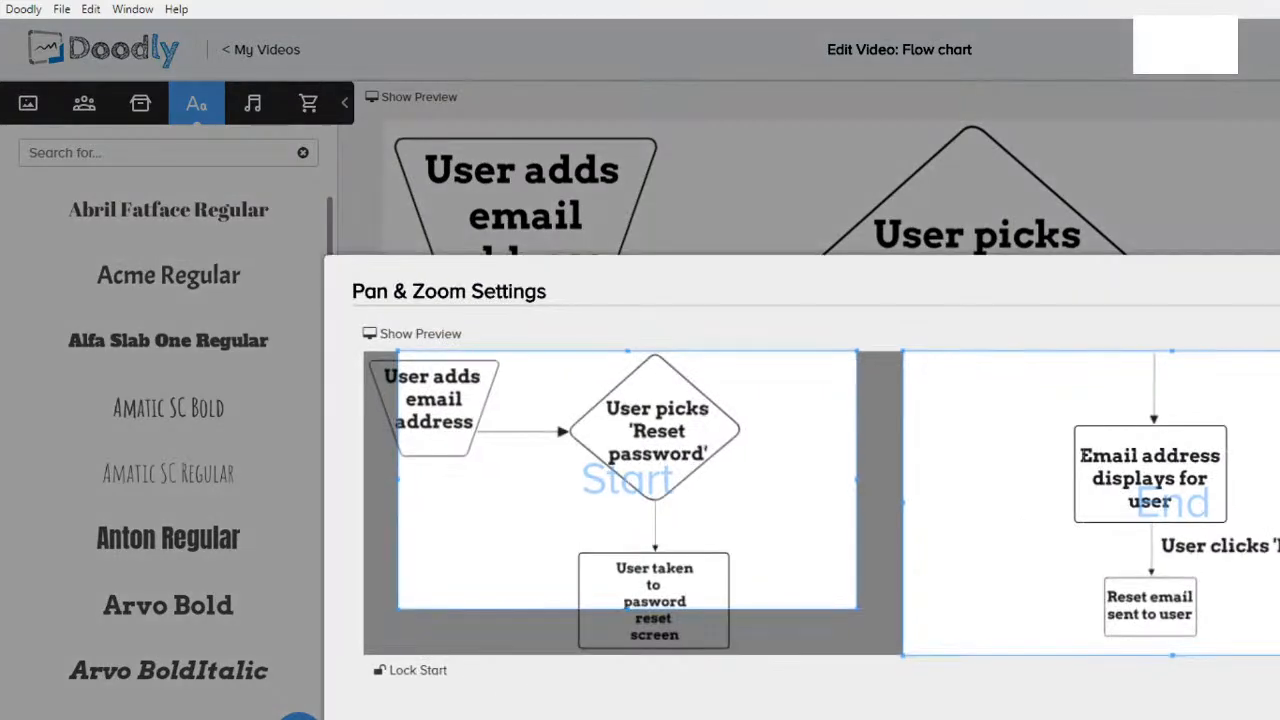
key("Escape")
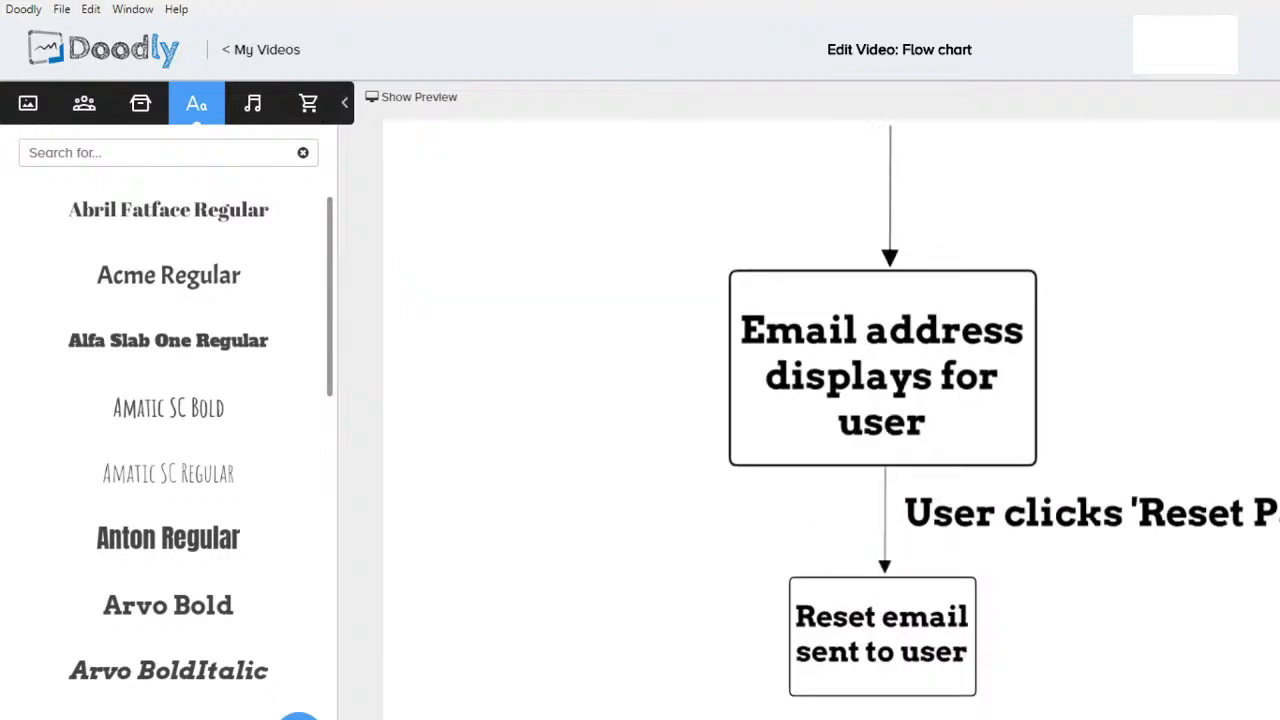
- Examine the second scene's arrows, process rectangles and labels one by one to check their drawing sequence
left_click(883, 290)
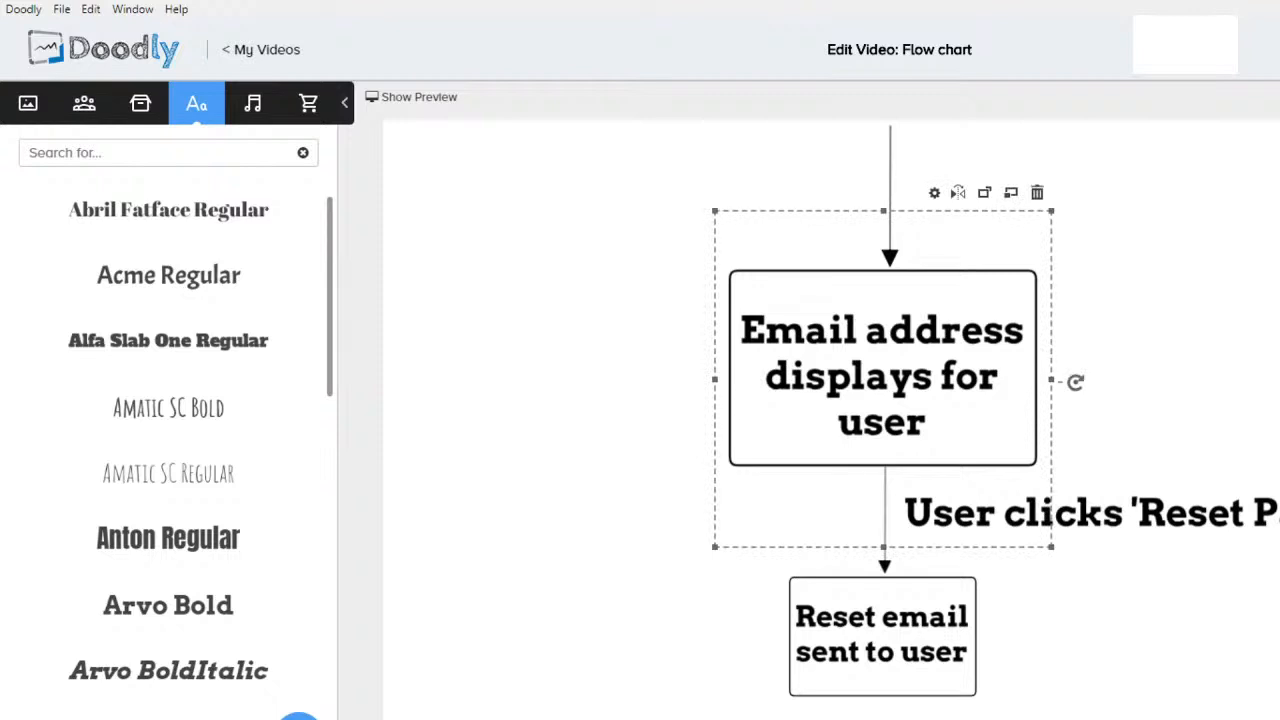
left_click(890, 197)
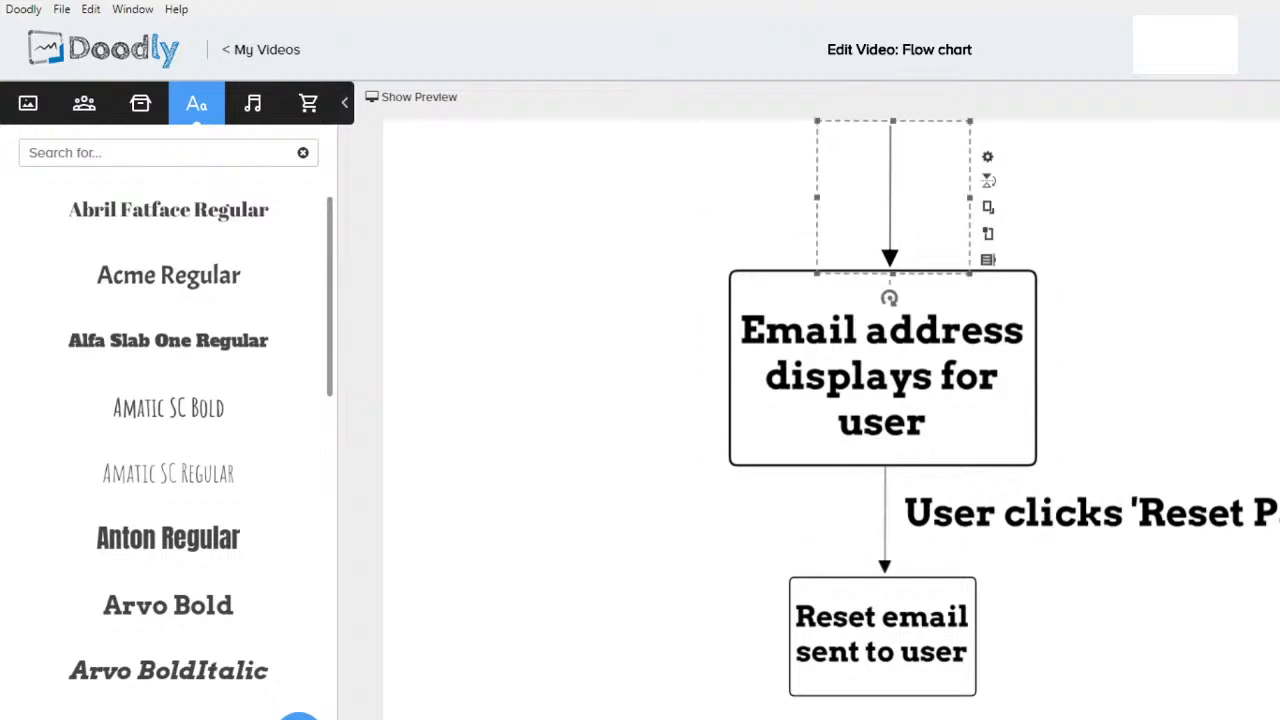
left_click(800, 295)
left_click(881, 634)
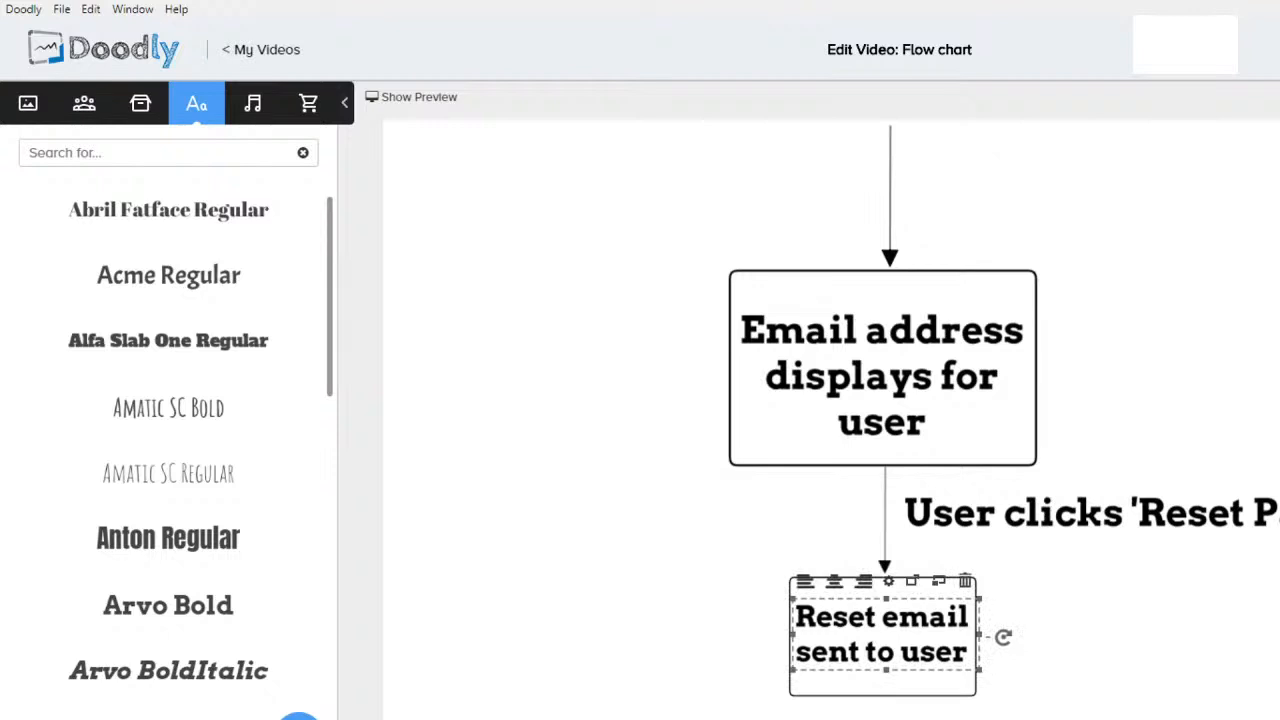
left_click(881, 376)
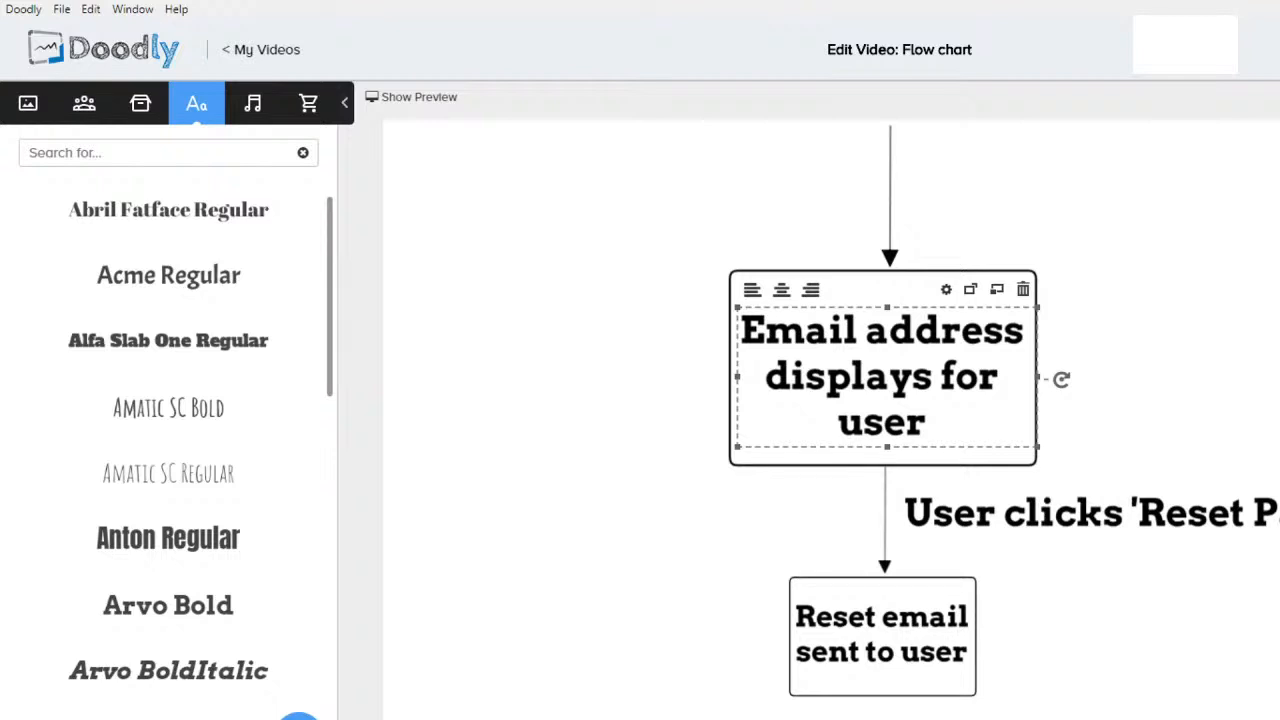
left_click(889, 195)
left_click(800, 290)
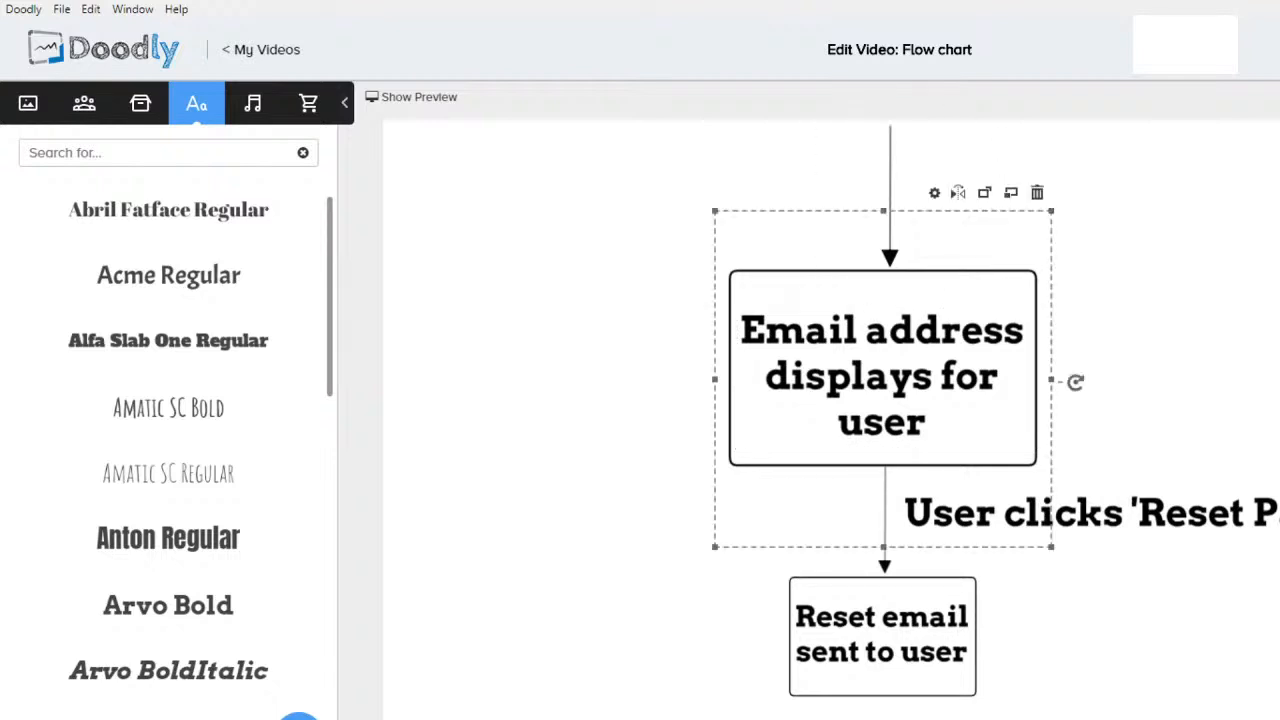
left_click(881, 376)
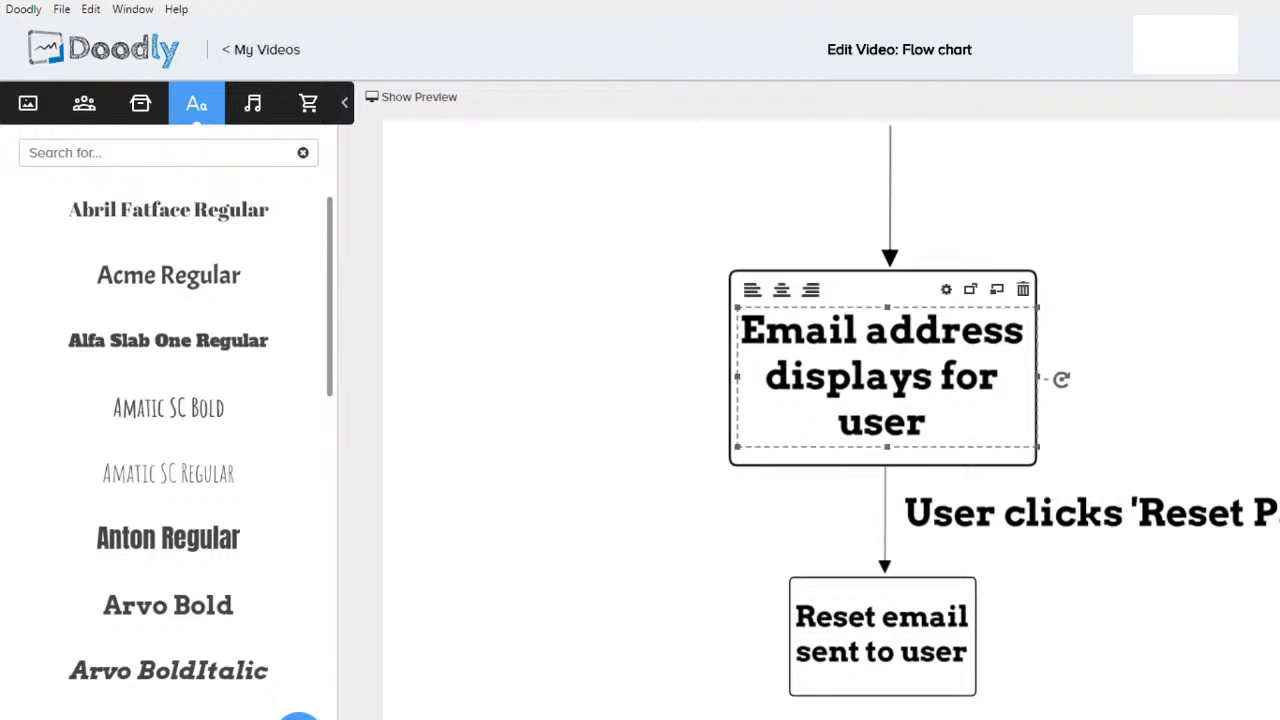
left_click(885, 520)
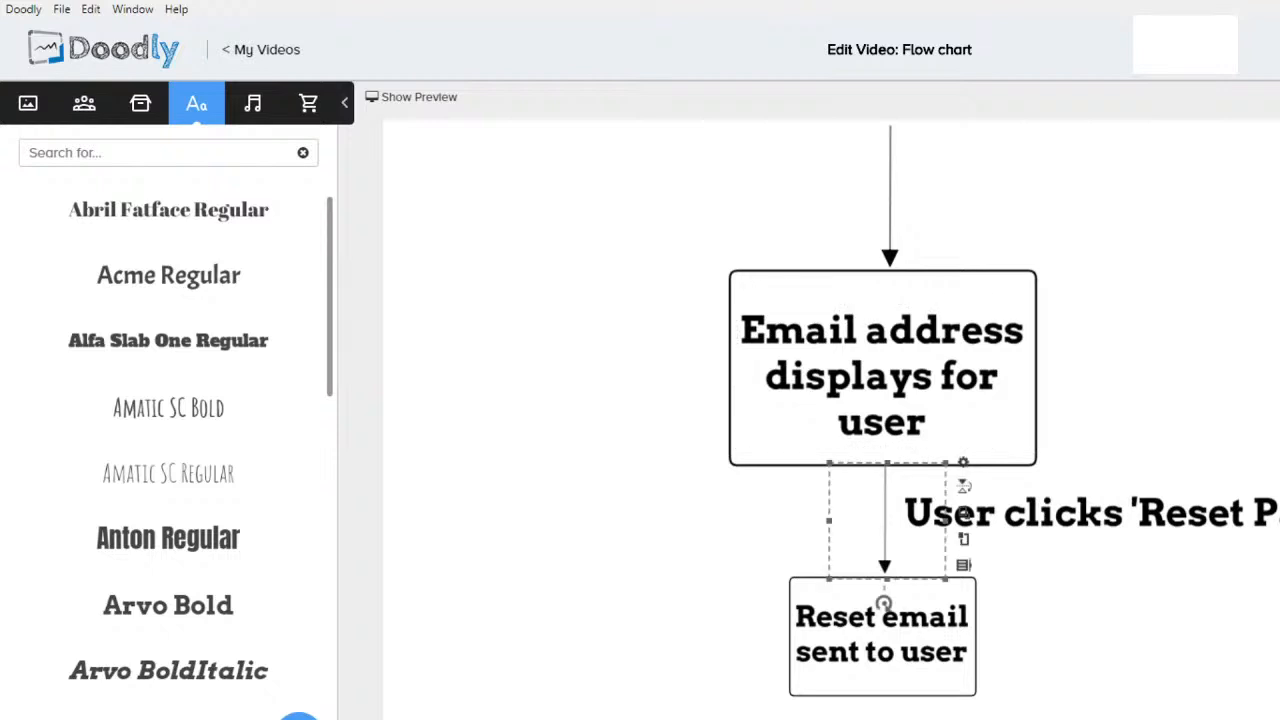
left_click(884, 610)
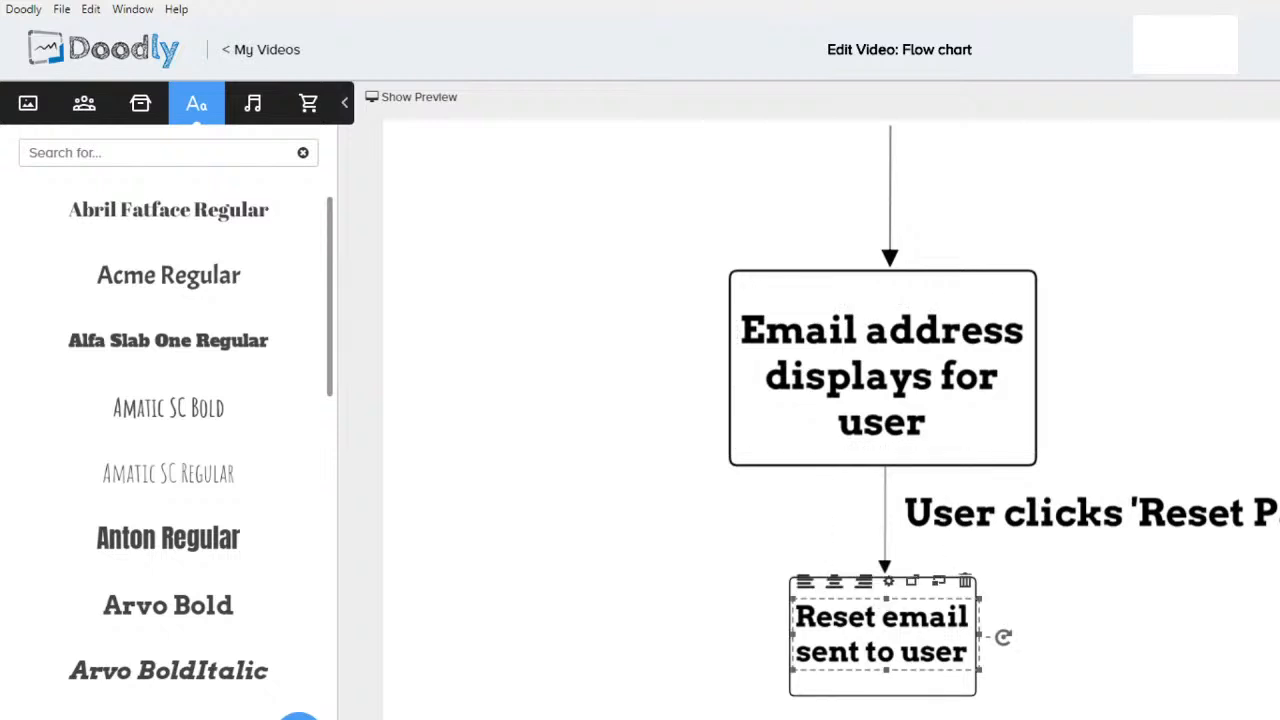
left_click(1090, 513)
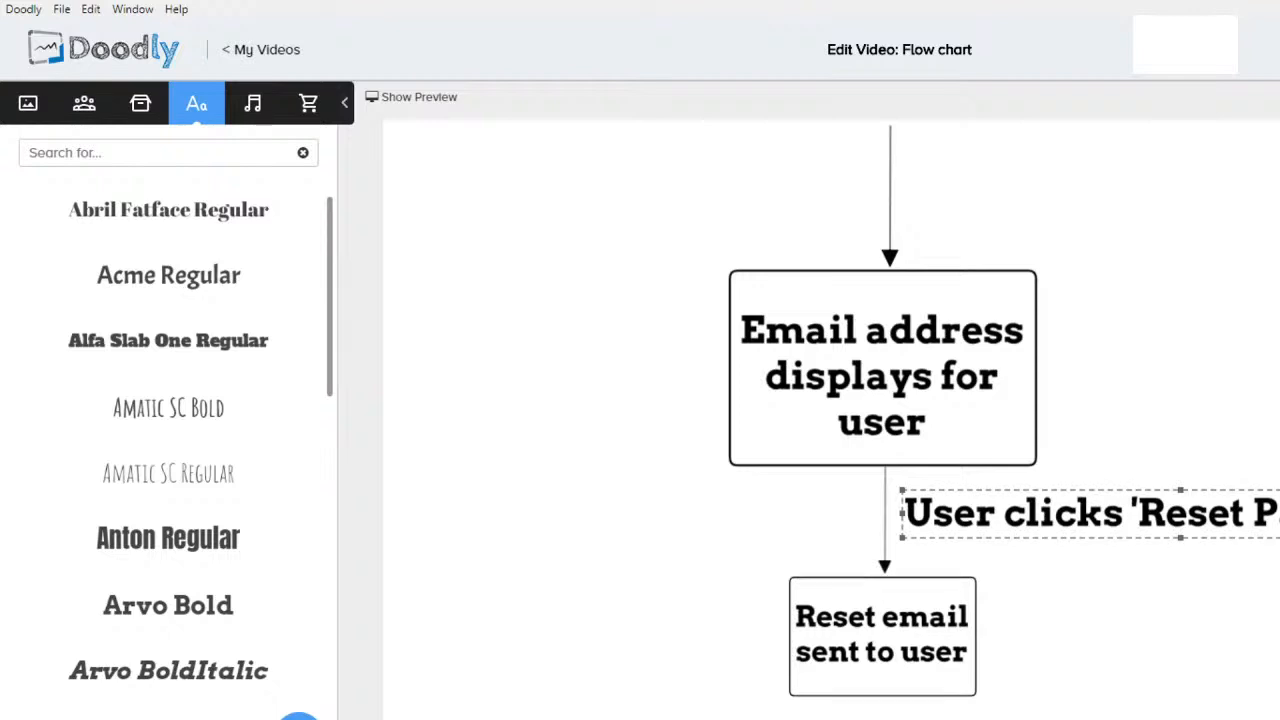
left_click(884, 680)
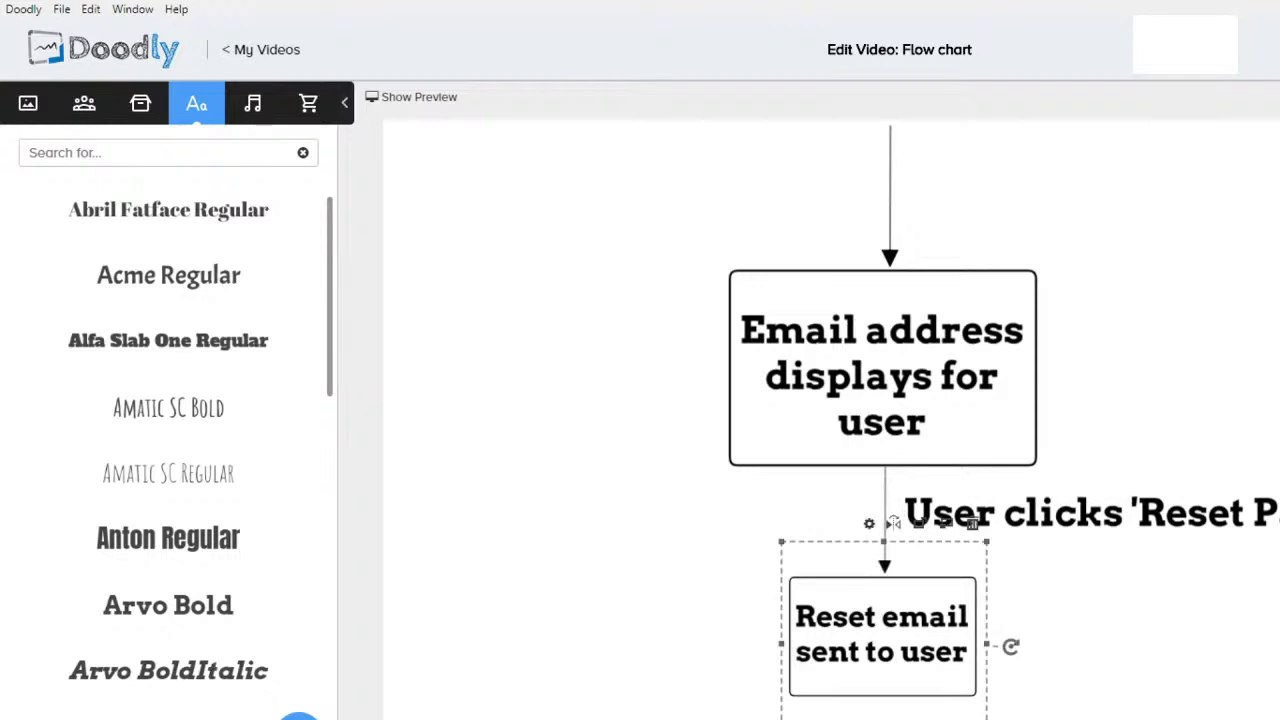
- Go through the second scene's elements in flow order, from the incoming arrow to the "Reset email sent to user" label
left_click(890, 195)
left_click(882, 450)
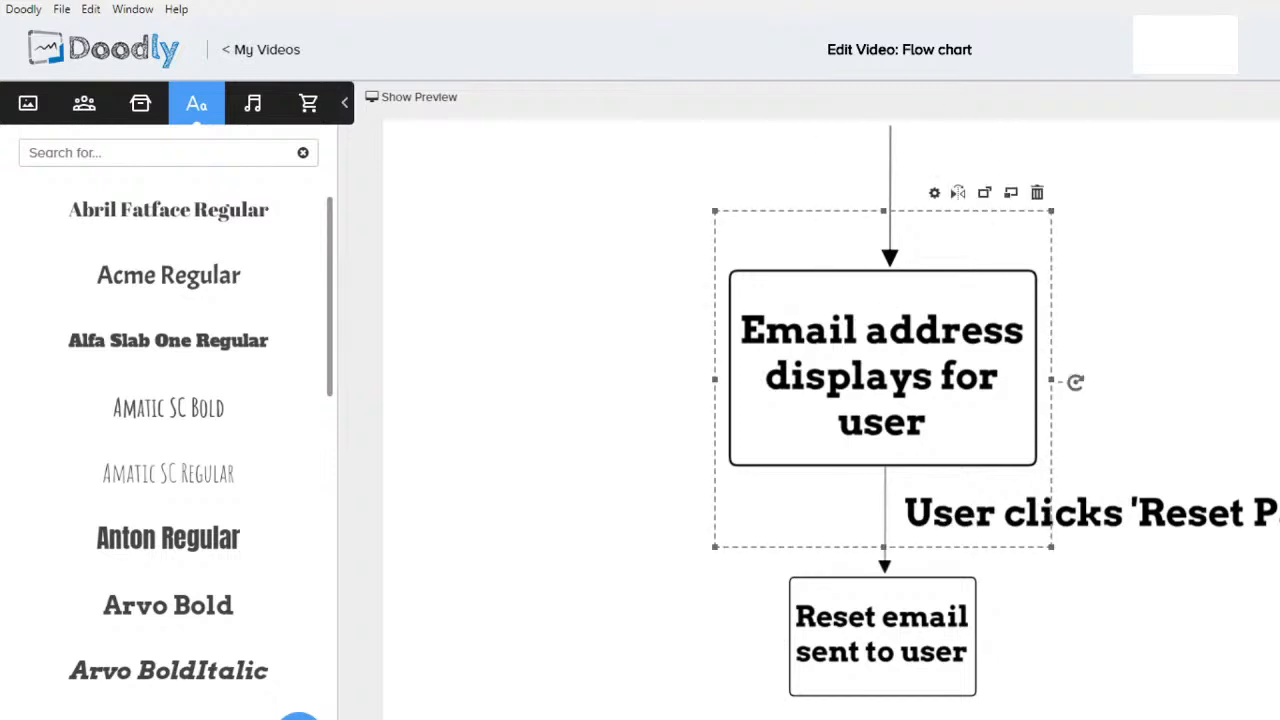
left_click(882, 376)
left_click(885, 520)
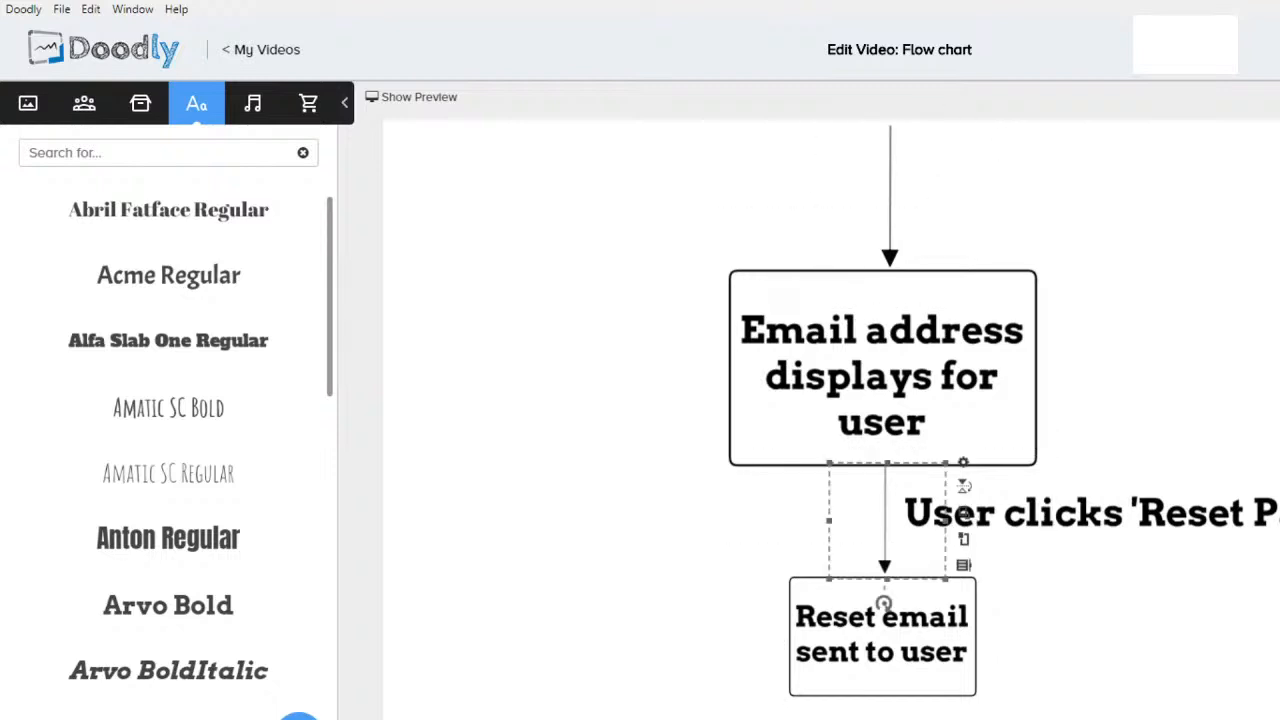
left_click(1090, 513)
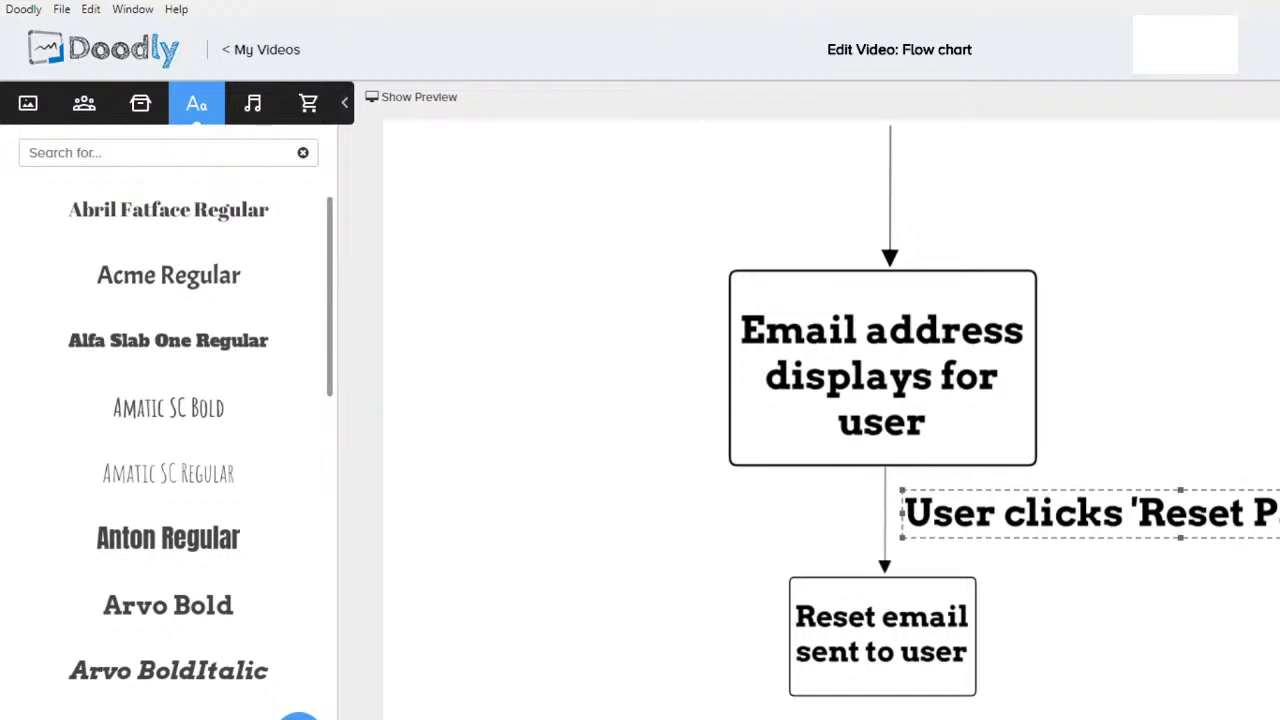
left_click(882, 680)
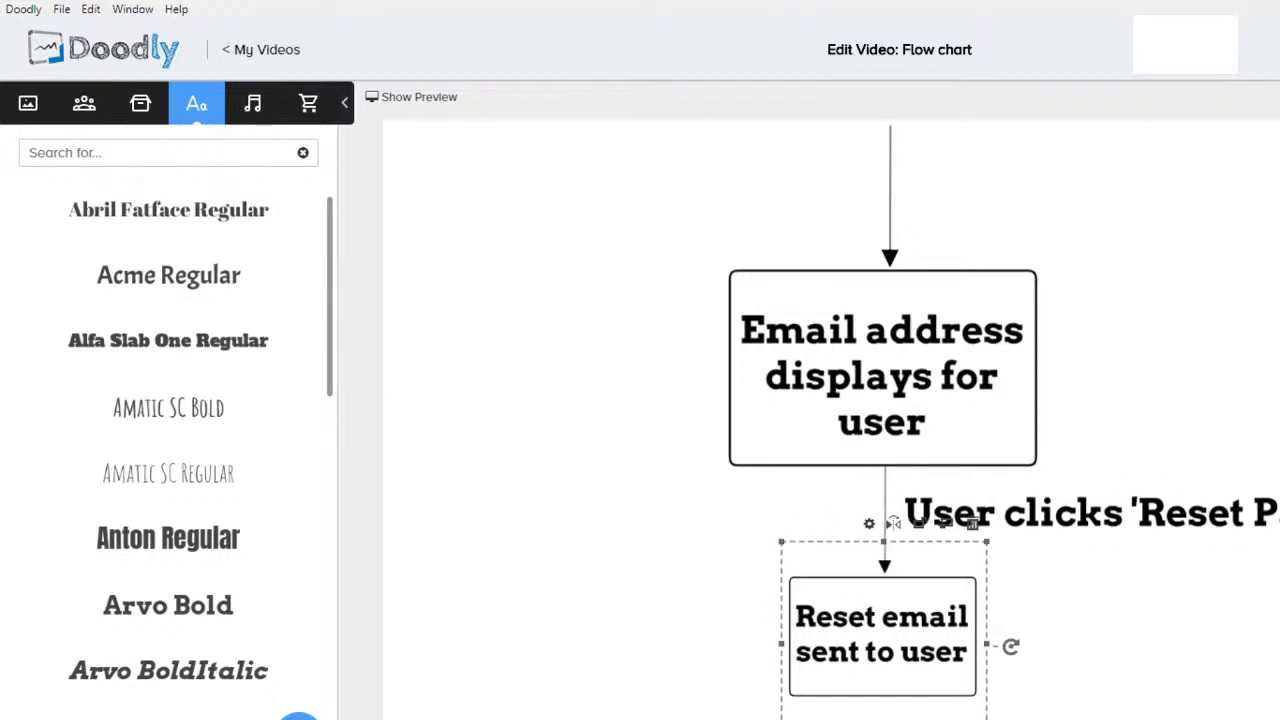
left_click(882, 634)
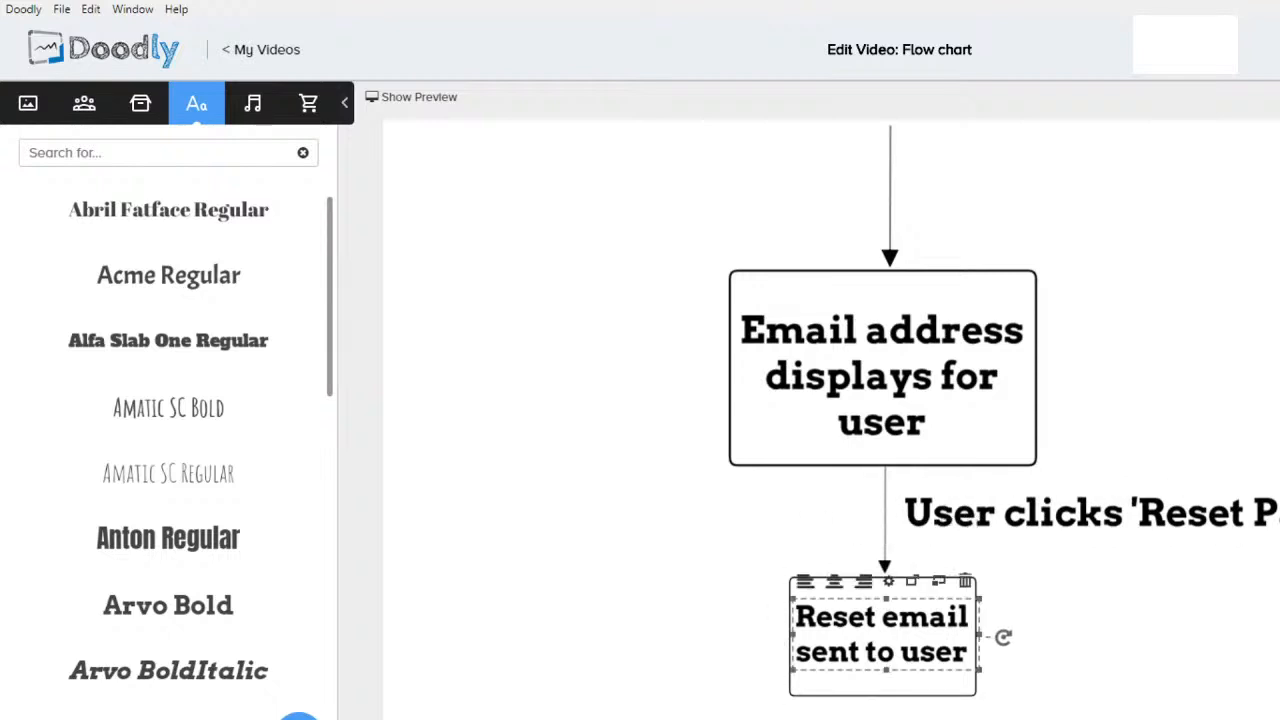
- Review the asset settings of the "User clicks 'Reset Password'" text and close them
left_click(1250, 506)
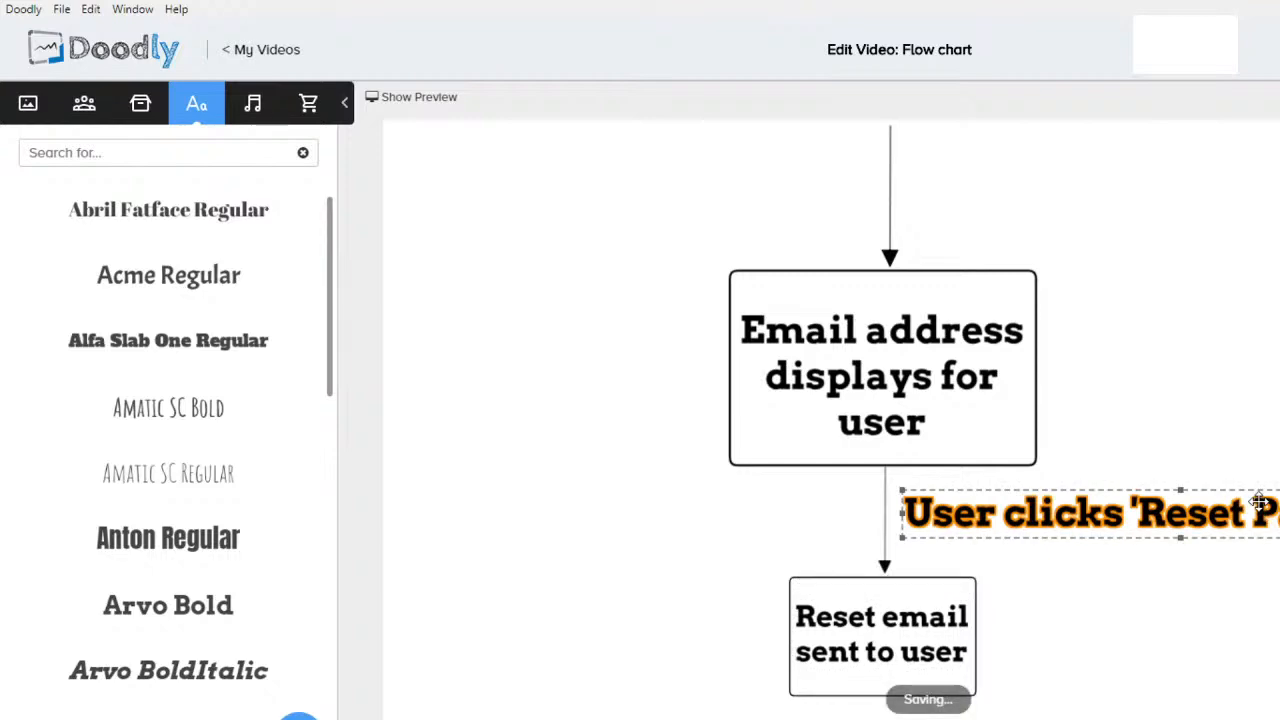
double_click(1258, 505)
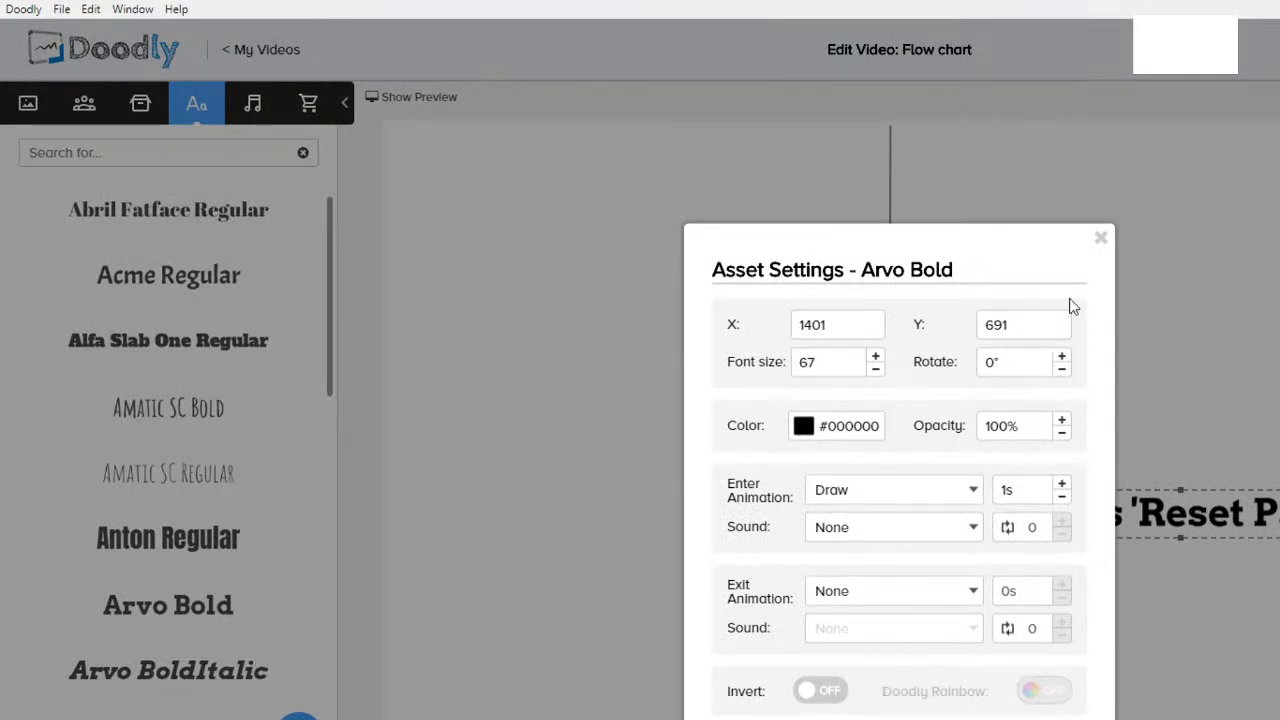
left_click(1100, 238)
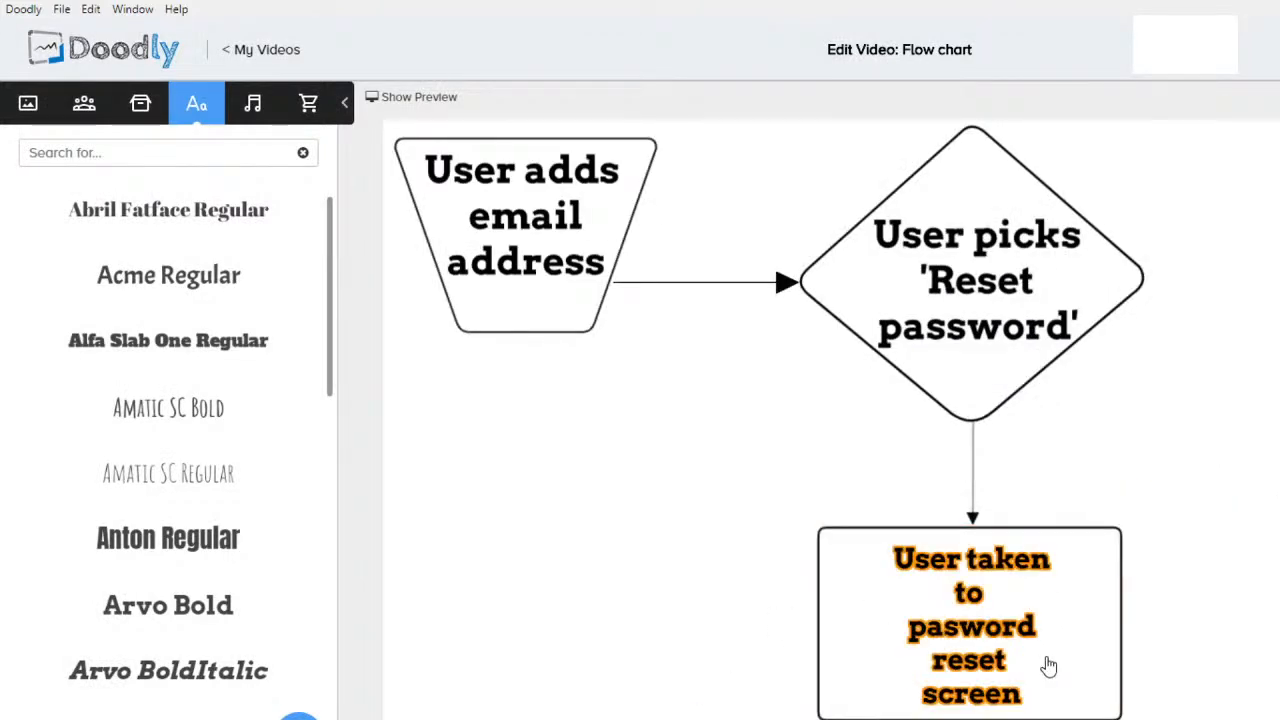
- Shorten the first scene's arrow below the diamond so it ends well above the "User taken to pasword reset screen" rectangle
left_click(977, 501)
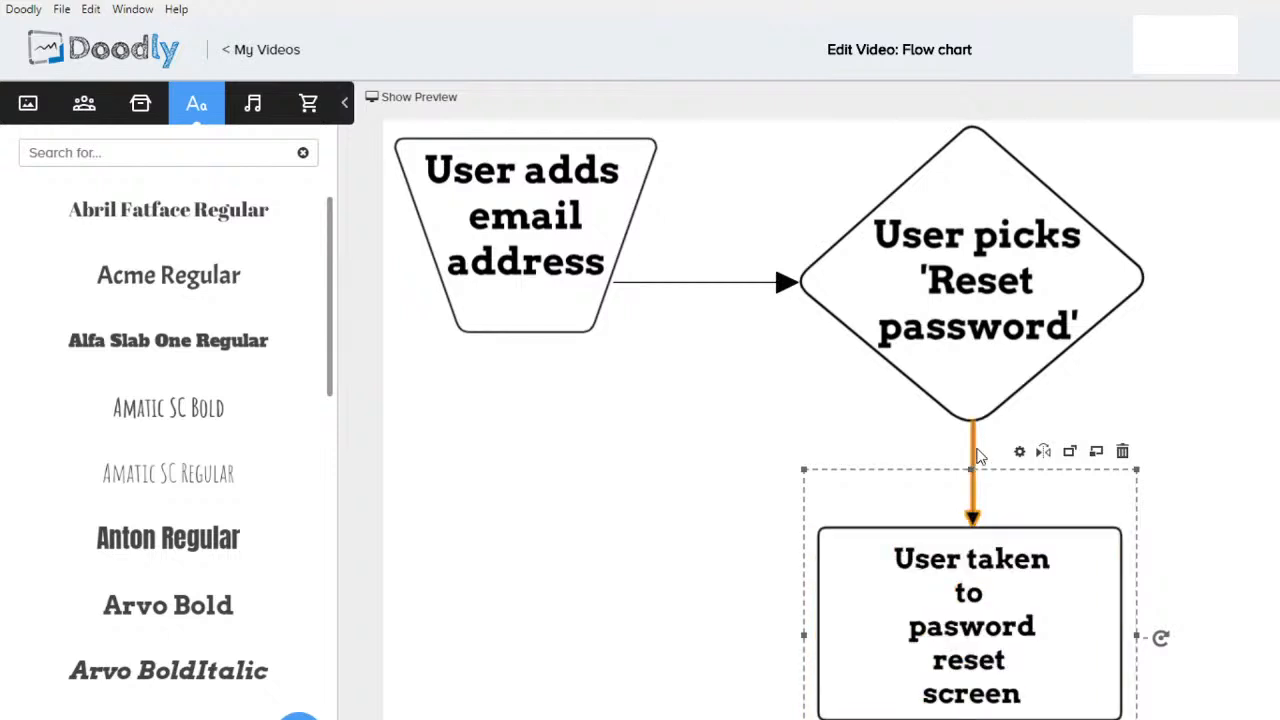
left_click(680, 449)
left_click(969, 447)
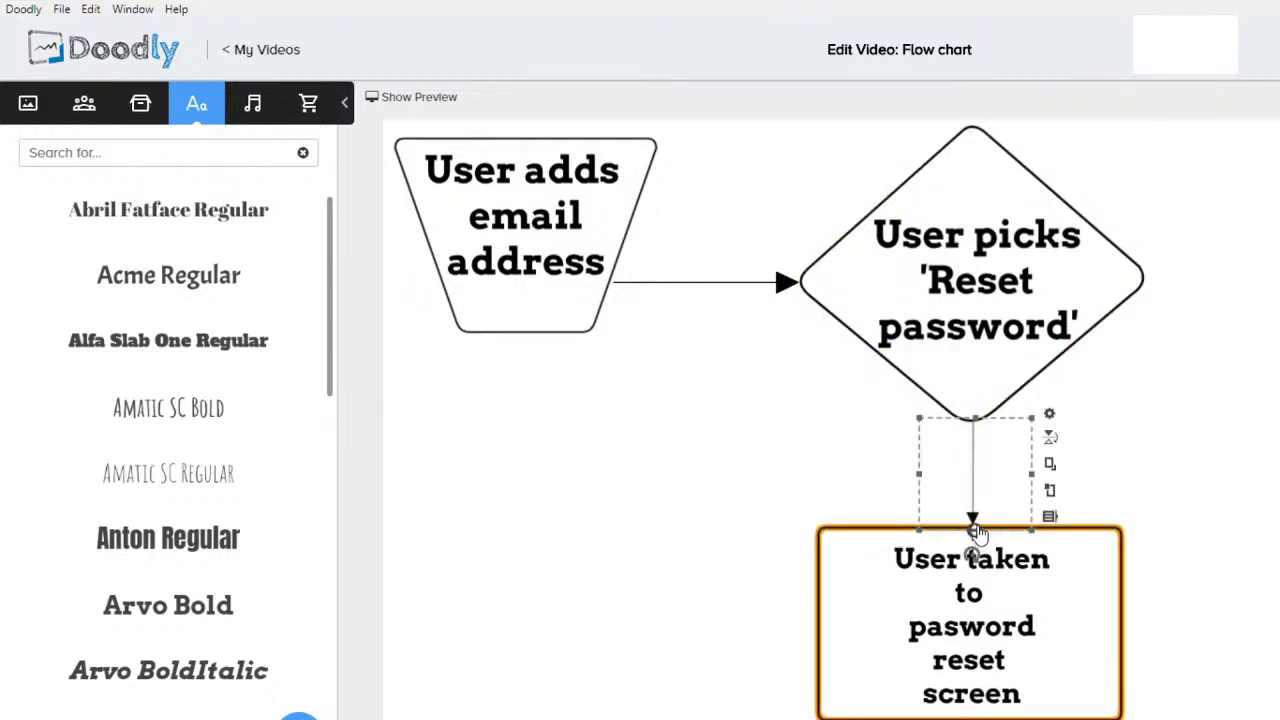
left_click_drag(975, 532, 977, 485)
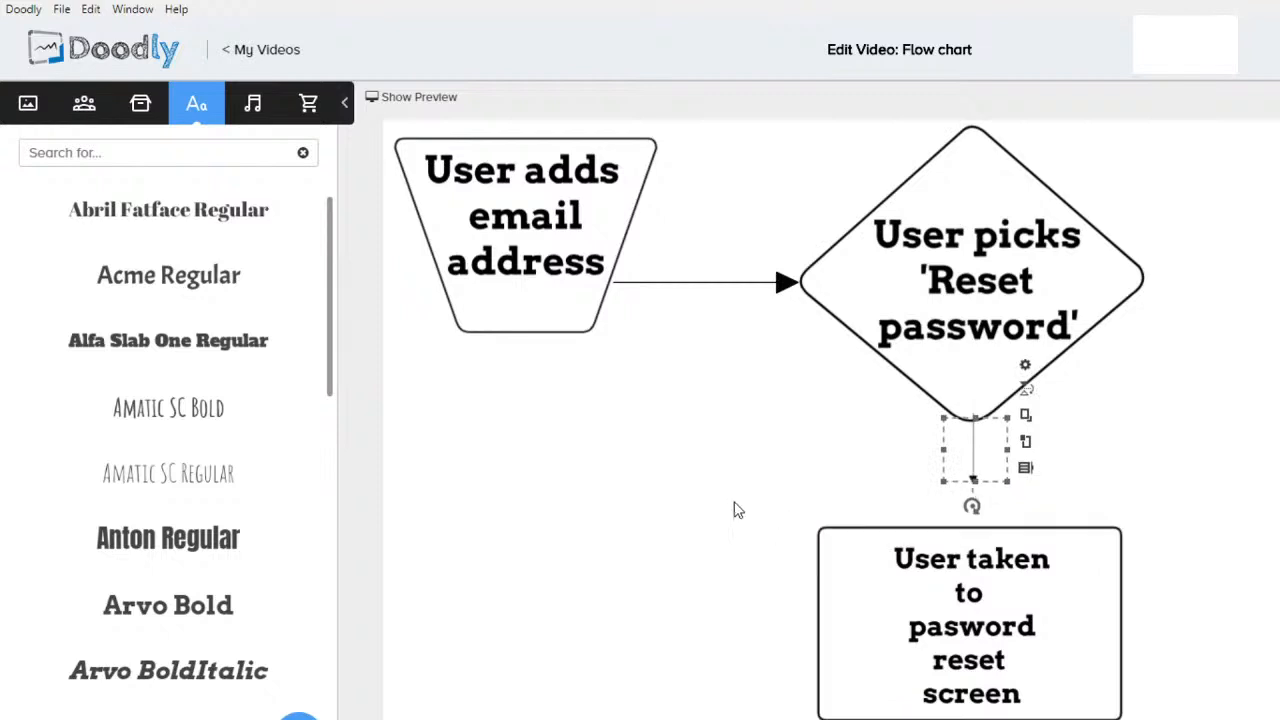